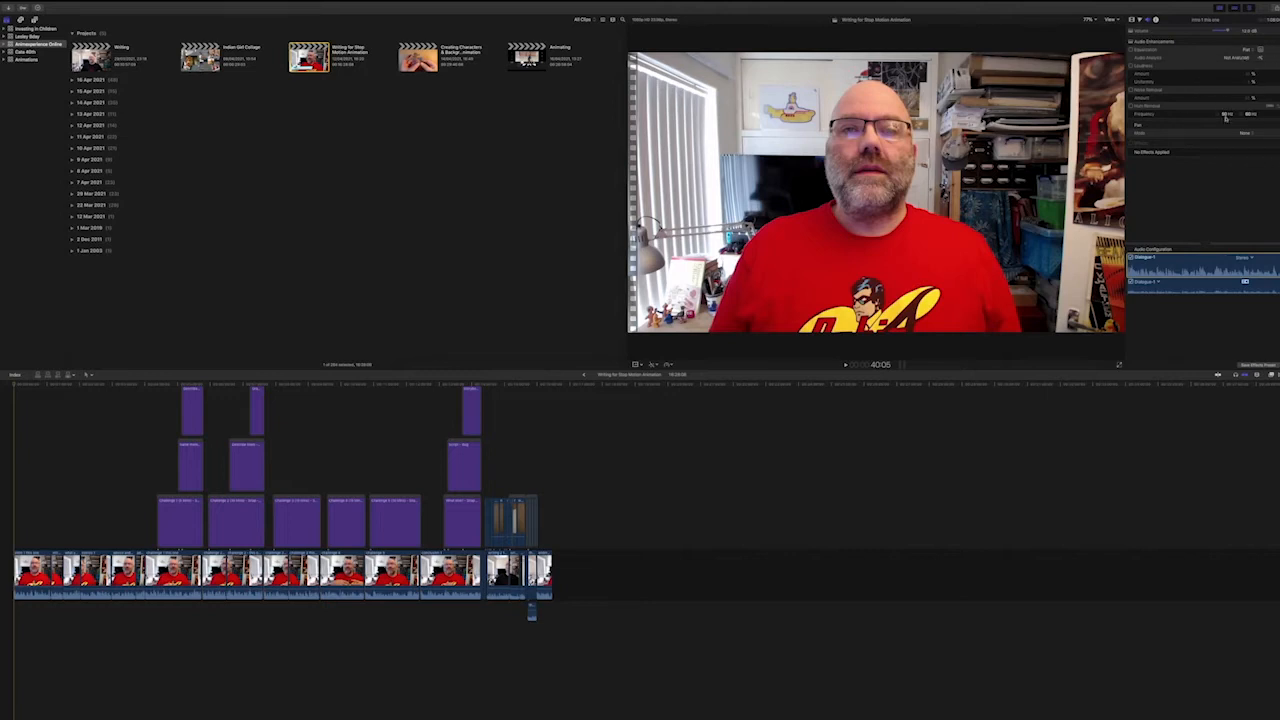
Select two main storyline clips and one title clip on the timeline to inspect their properties.
{"action": "left_click", "coordinate": [160, 563]}
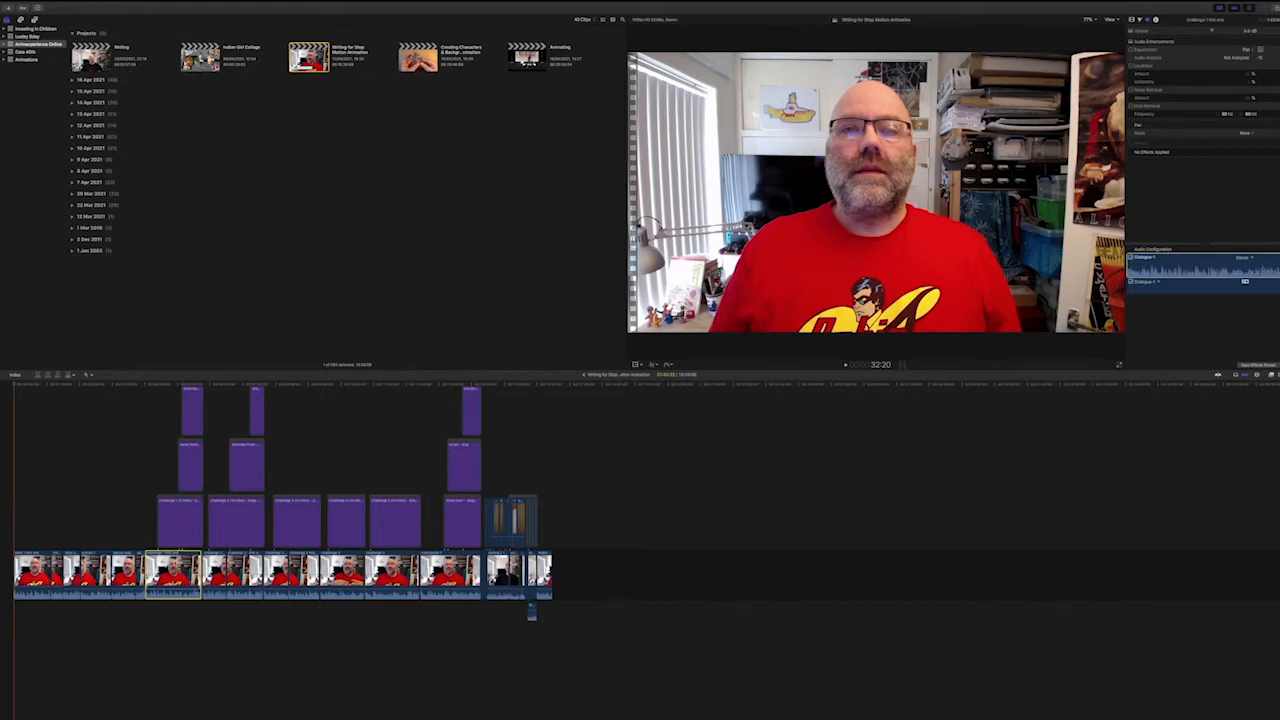
{"action": "left_click", "coordinate": [187, 526]}
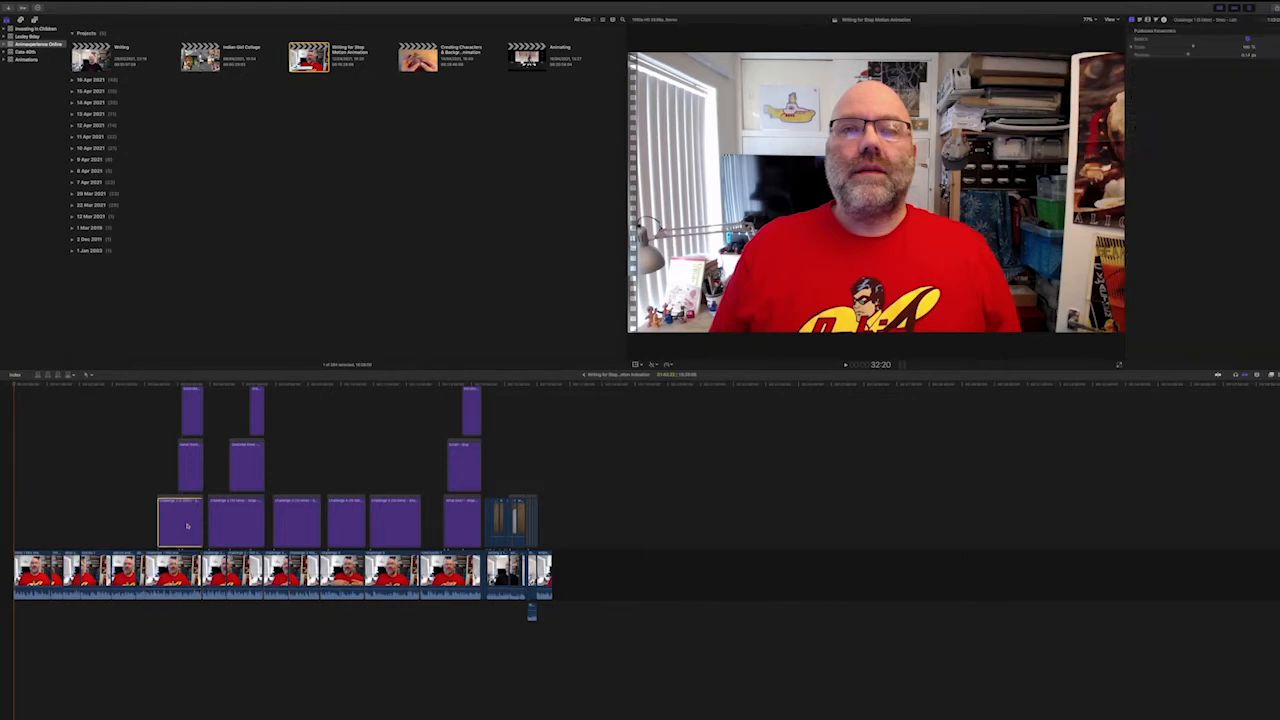
{"action": "left_click", "coordinate": [240, 582]}
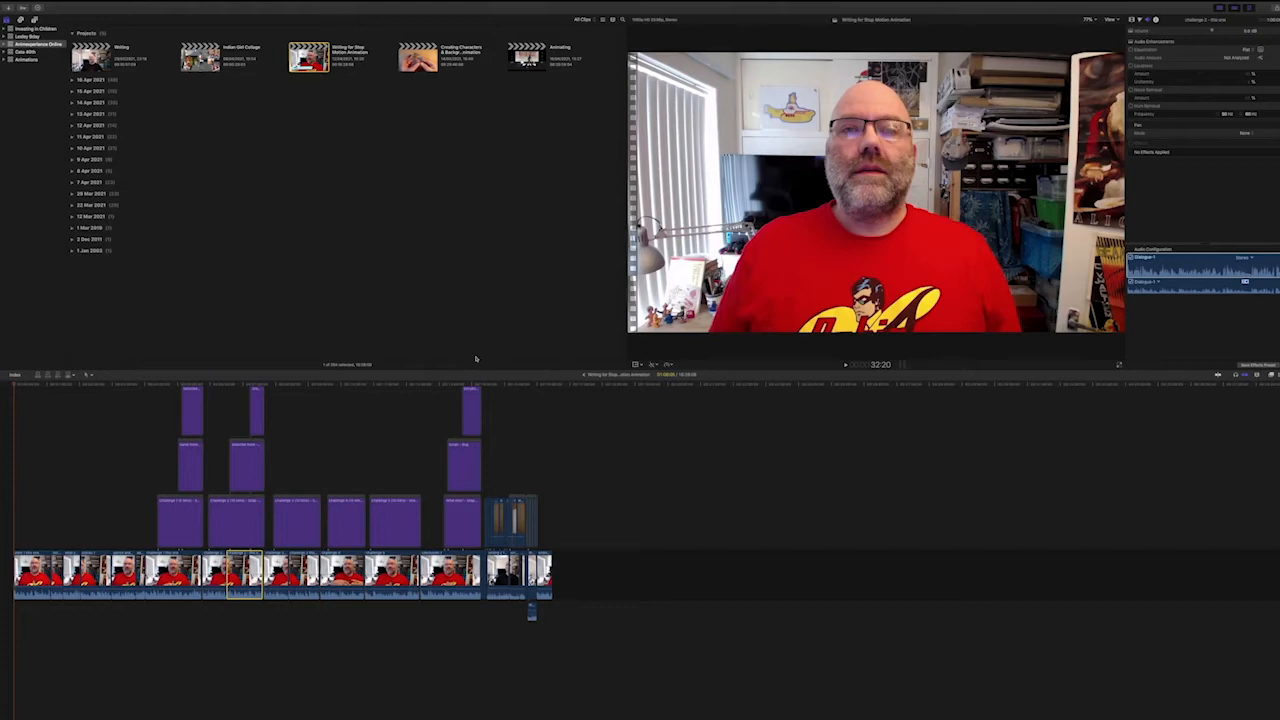
{"action": "key", "text": "super+Tab"}
{"action": "key", "text": "Tab"}
{"action": "left_click", "coordinate": [1216, 268]}
Browse the installed titles, the sound effects including the Alliance jingle, and the available transitions.
{"action": "left_click", "coordinate": [36, 19]}
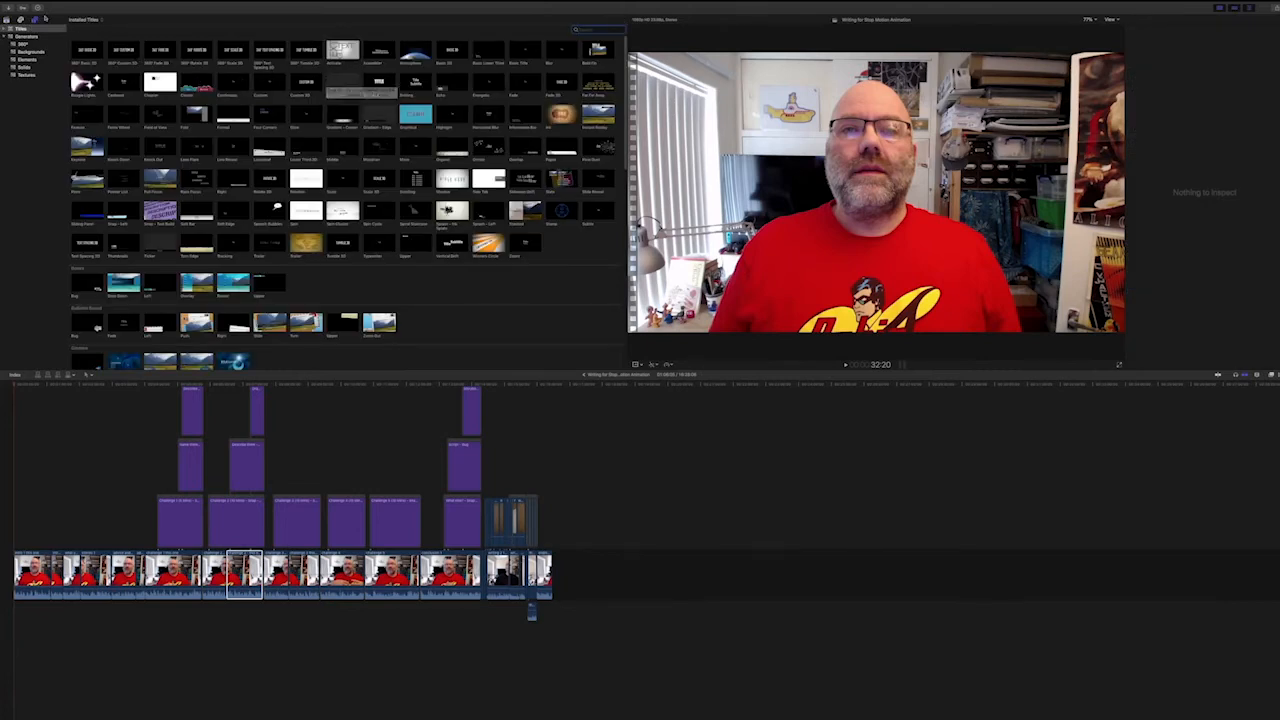
{"action": "left_click", "coordinate": [20, 19]}
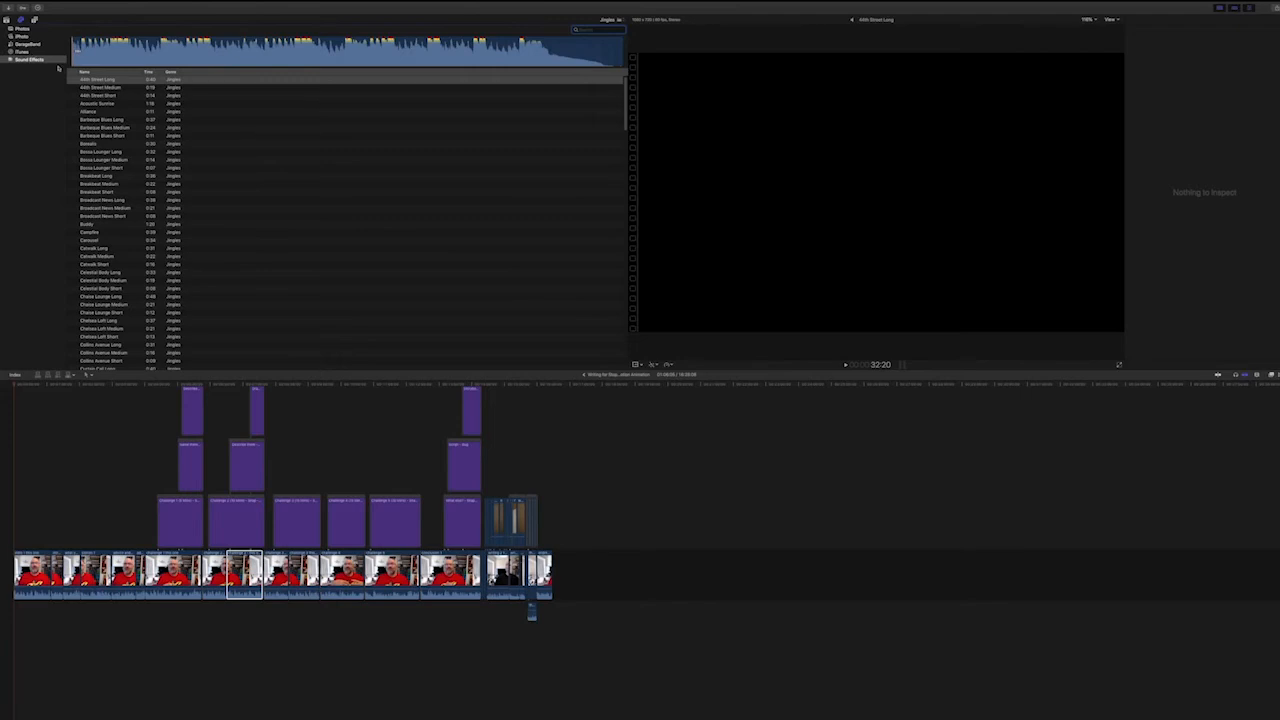
{"action": "left_click", "coordinate": [100, 112]}
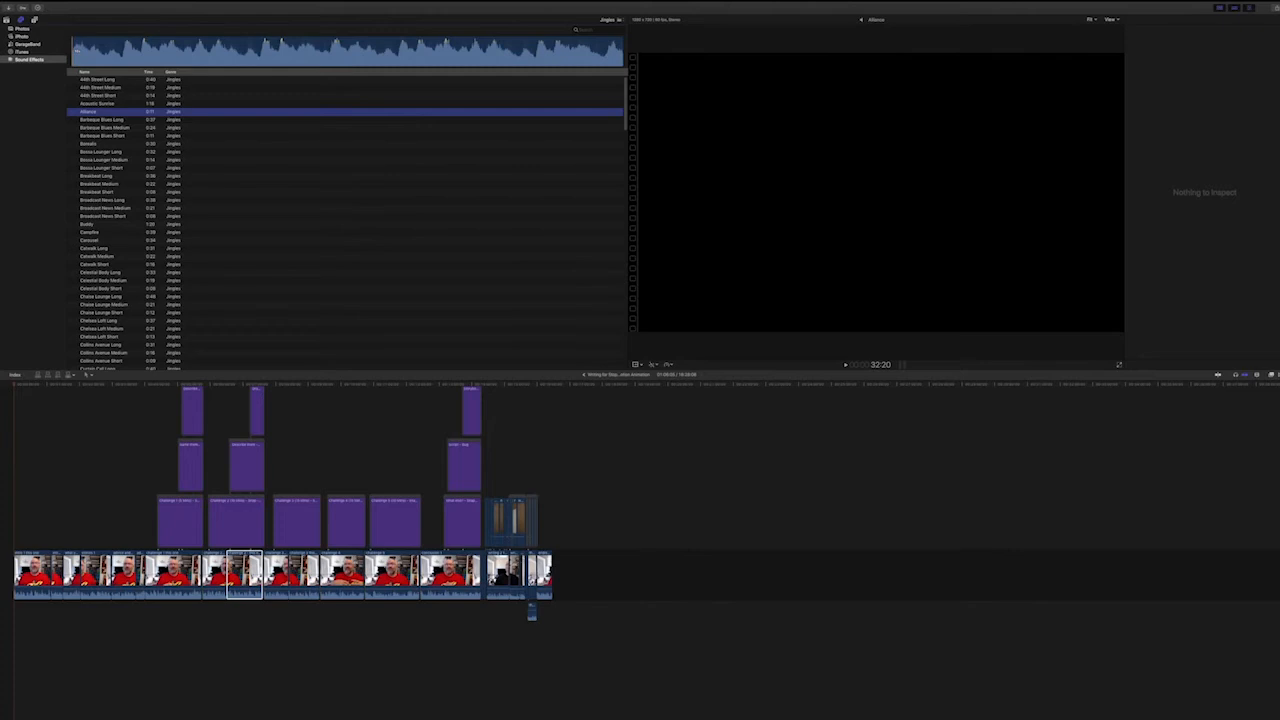
{"action": "left_click", "coordinate": [1278, 375]}
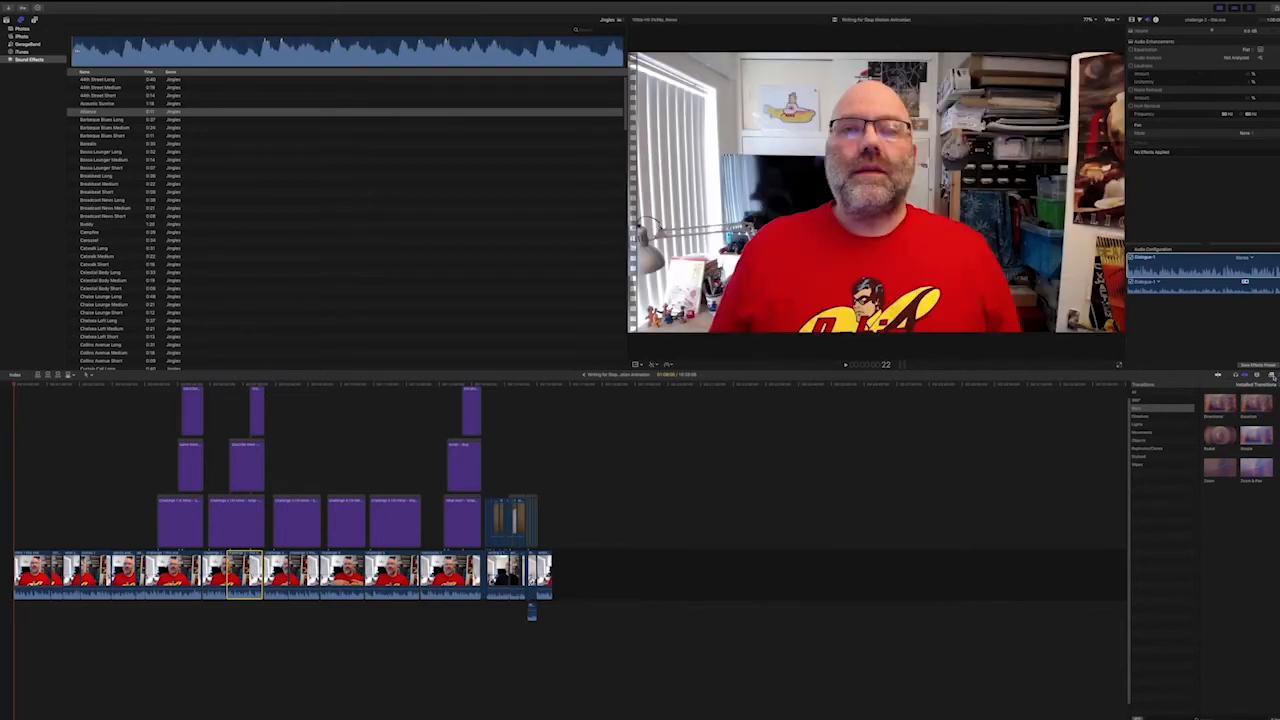
{"action": "left_click", "coordinate": [1273, 375]}
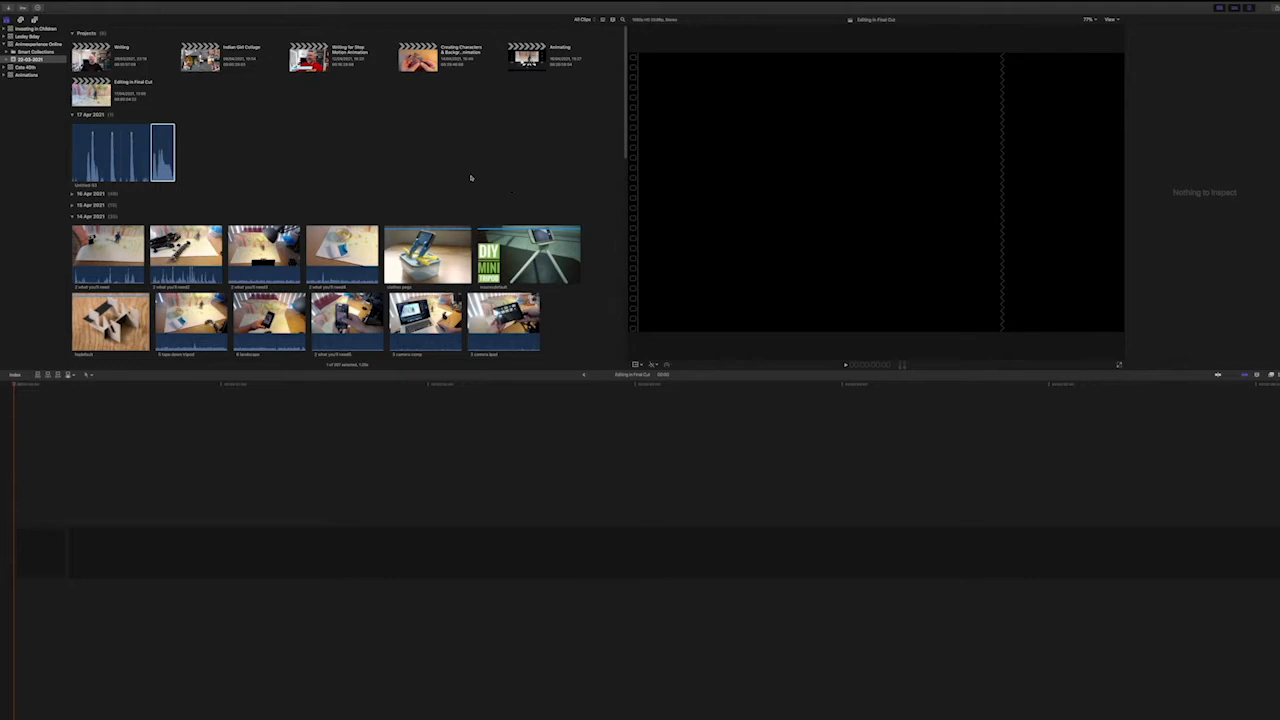
Add the walking-figure clip at the start of the empty timeline and place the waving-figure clip directly after it.
{"action": "scroll", "coordinate": [471, 178], "scroll_direction": "down", "scroll_amount": 5}
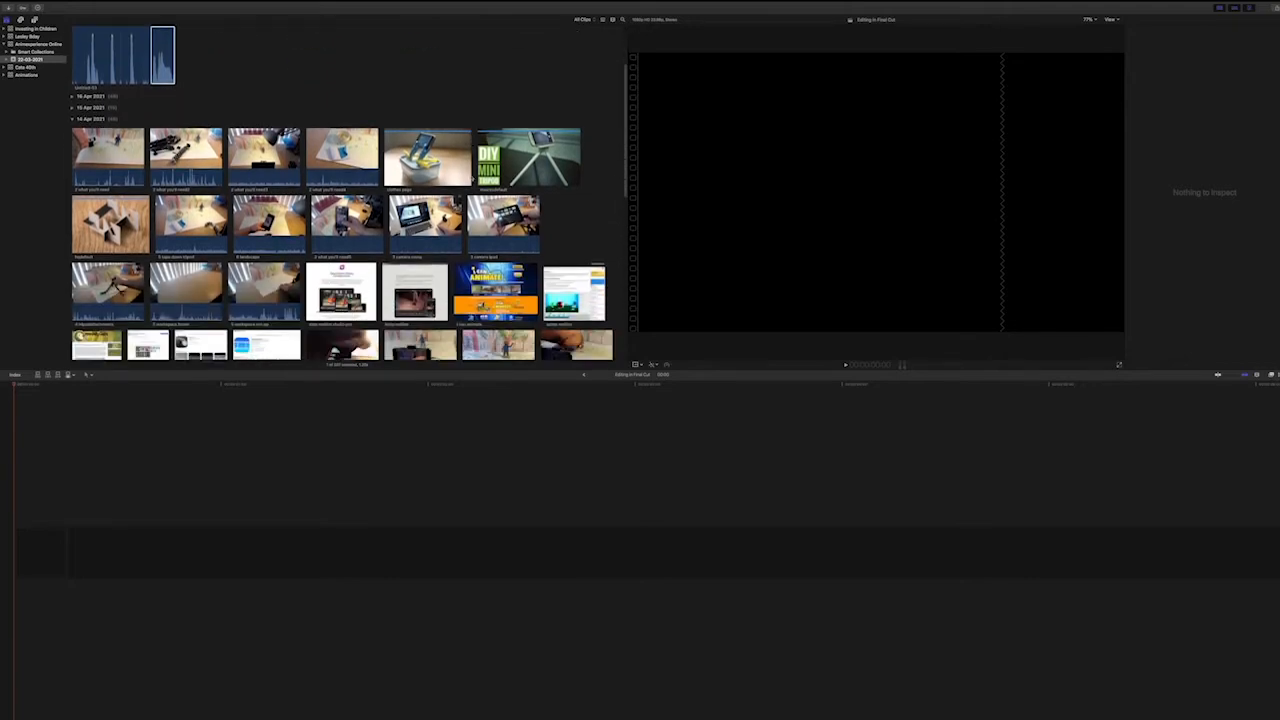
{"action": "scroll", "coordinate": [340, 200], "scroll_direction": "down", "scroll_amount": 3}
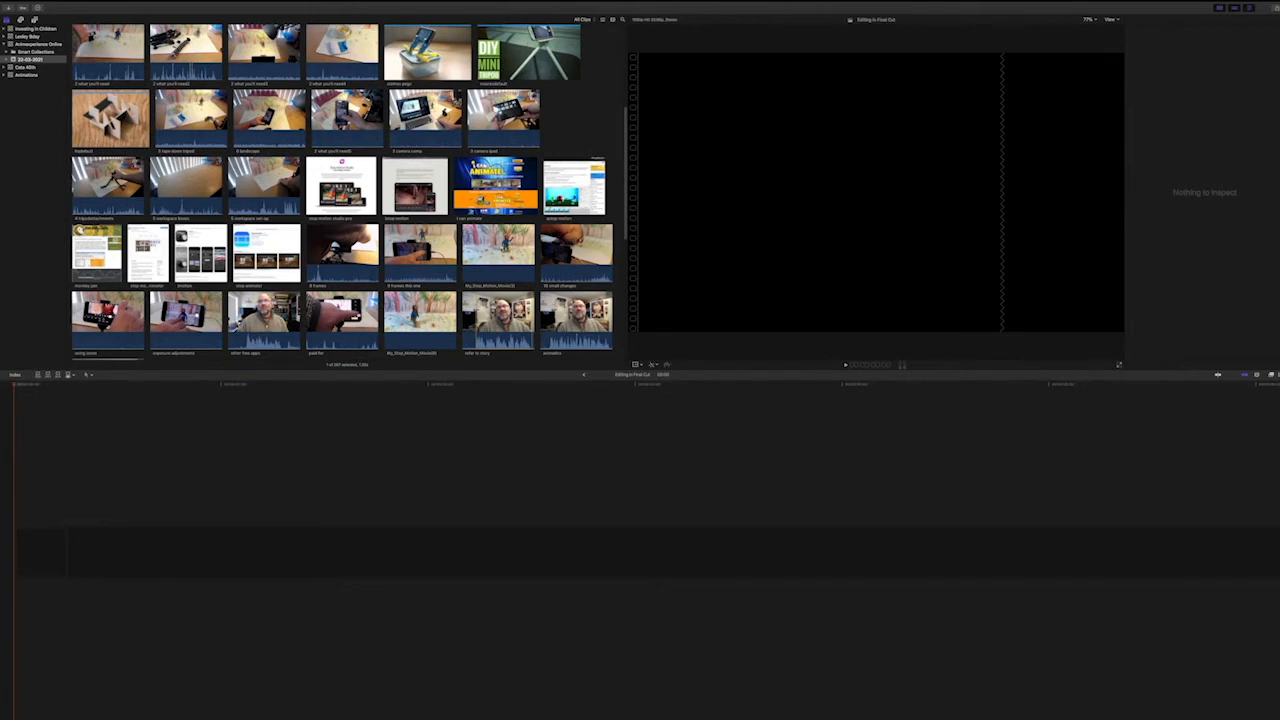
{"action": "left_click", "coordinate": [501, 252]}
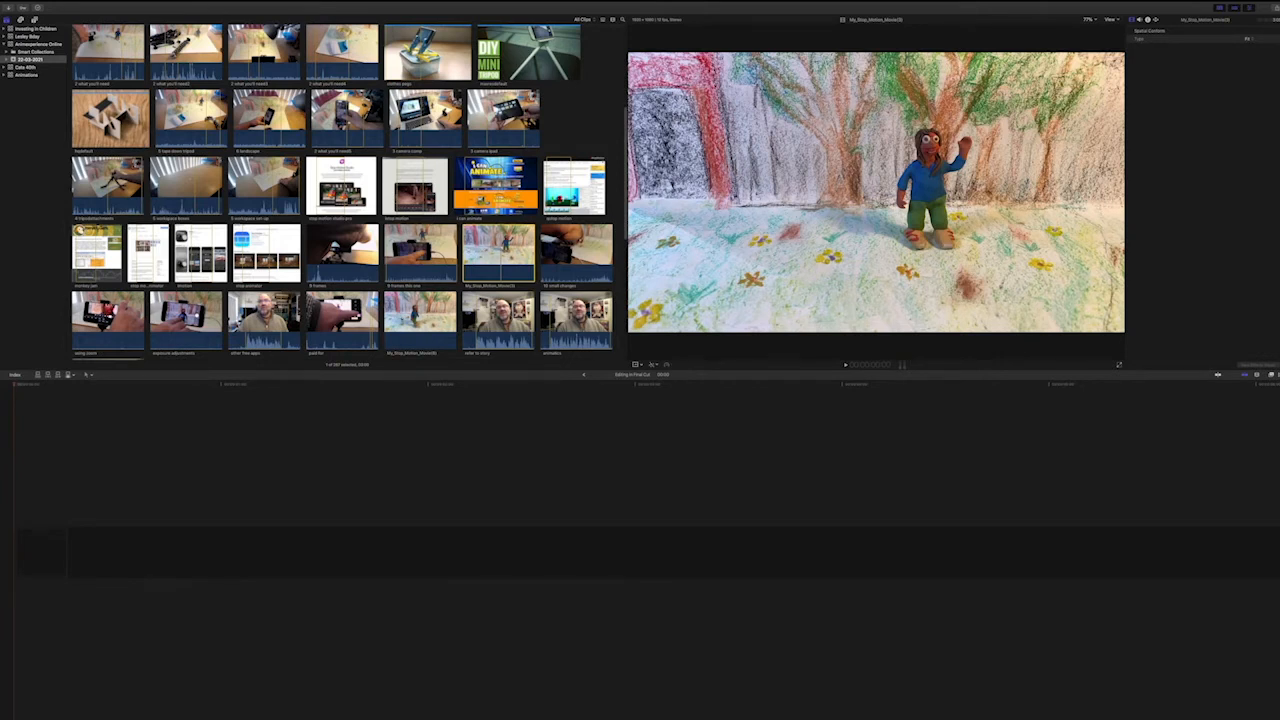
{"action": "left_click", "coordinate": [401, 320]}
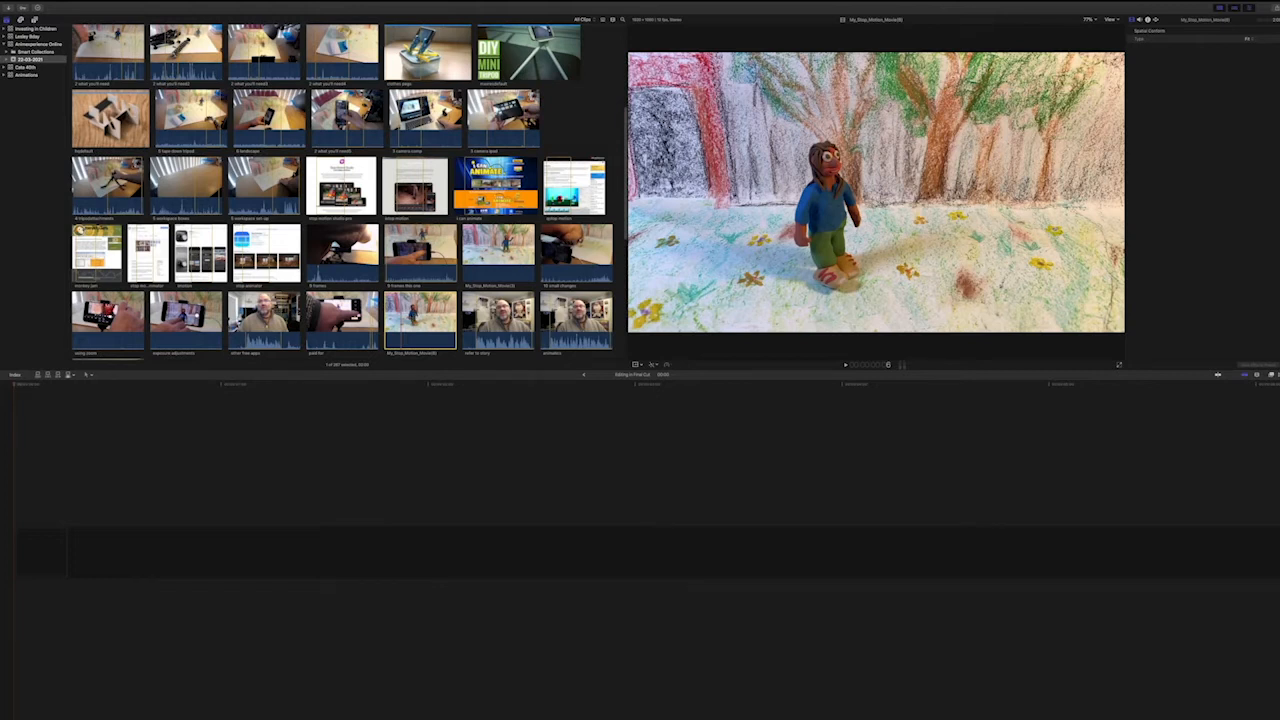
{"action": "left_click_drag", "start_coordinate": [402, 320], "coordinate": [30, 545]}
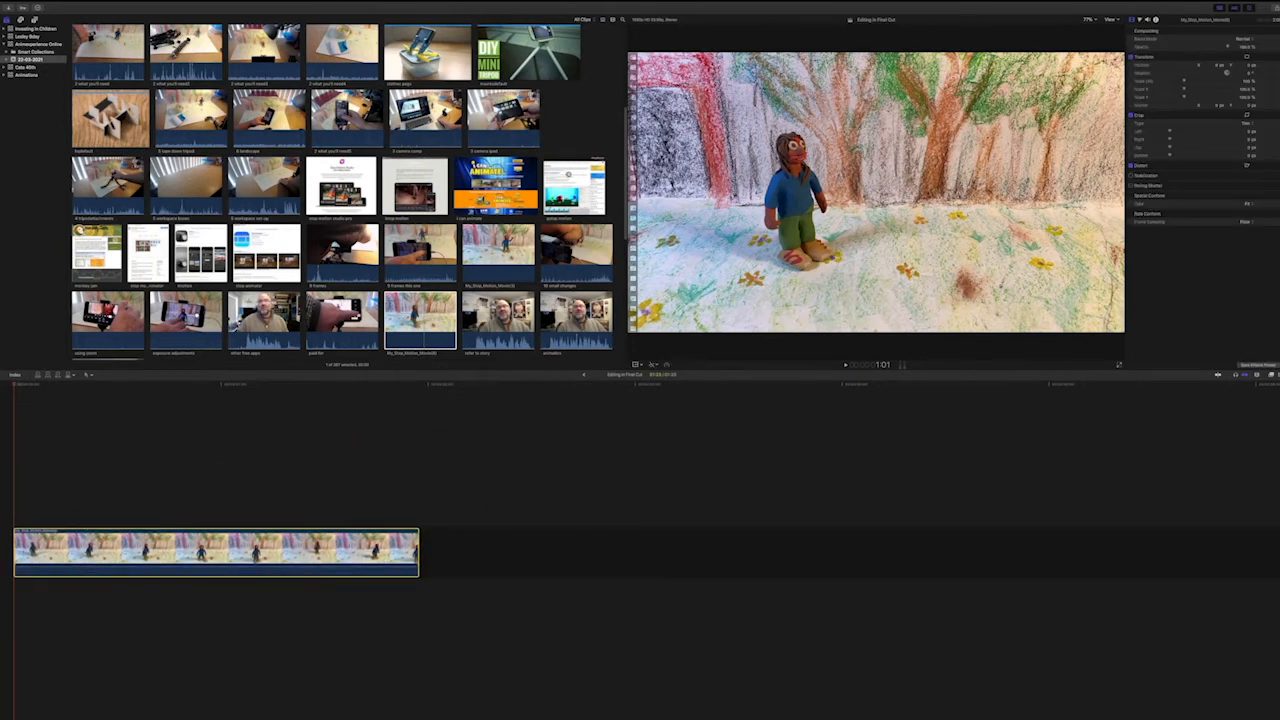
{"action": "left_click", "coordinate": [499, 243]}
{"action": "left_click_drag", "start_coordinate": [499, 243], "coordinate": [424, 551]}
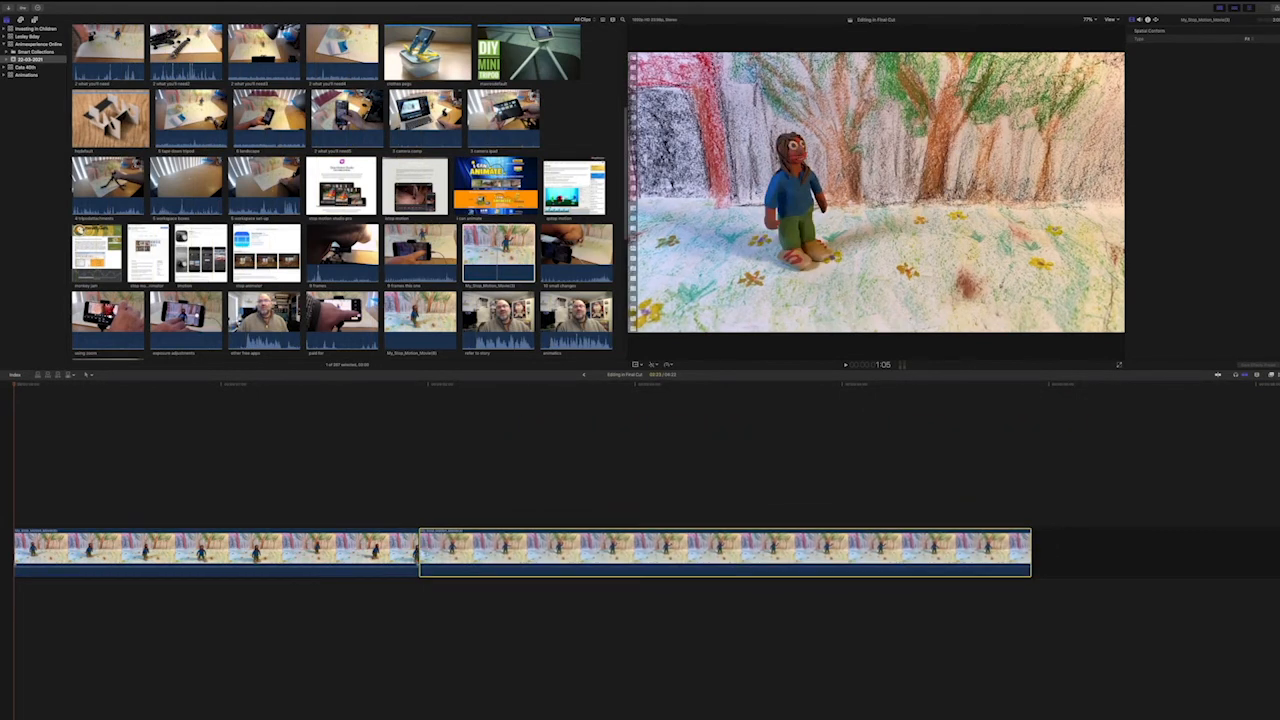
Try to move the walking-figure clip away from the waving-figure clip on the timeline, and clear the selection.
{"action": "left_click_drag", "start_coordinate": [330, 550], "coordinate": [213, 540]}
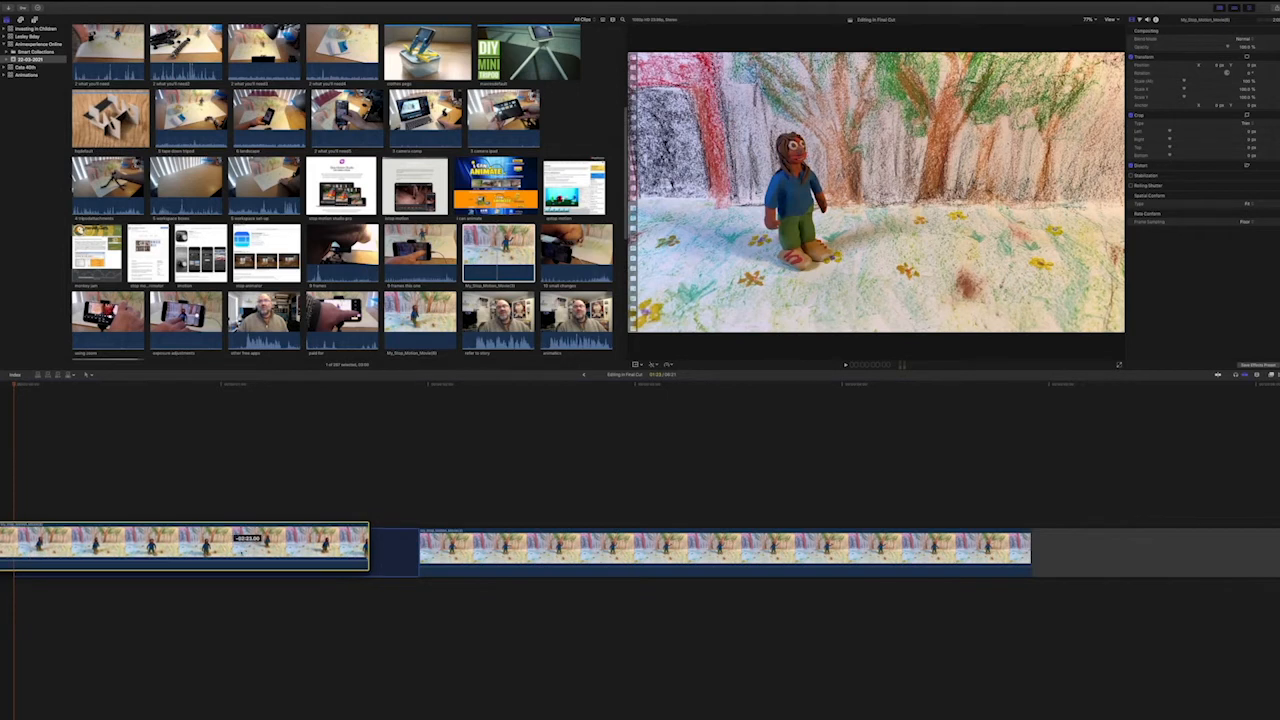
{"action": "left_click", "coordinate": [1097, 540]}
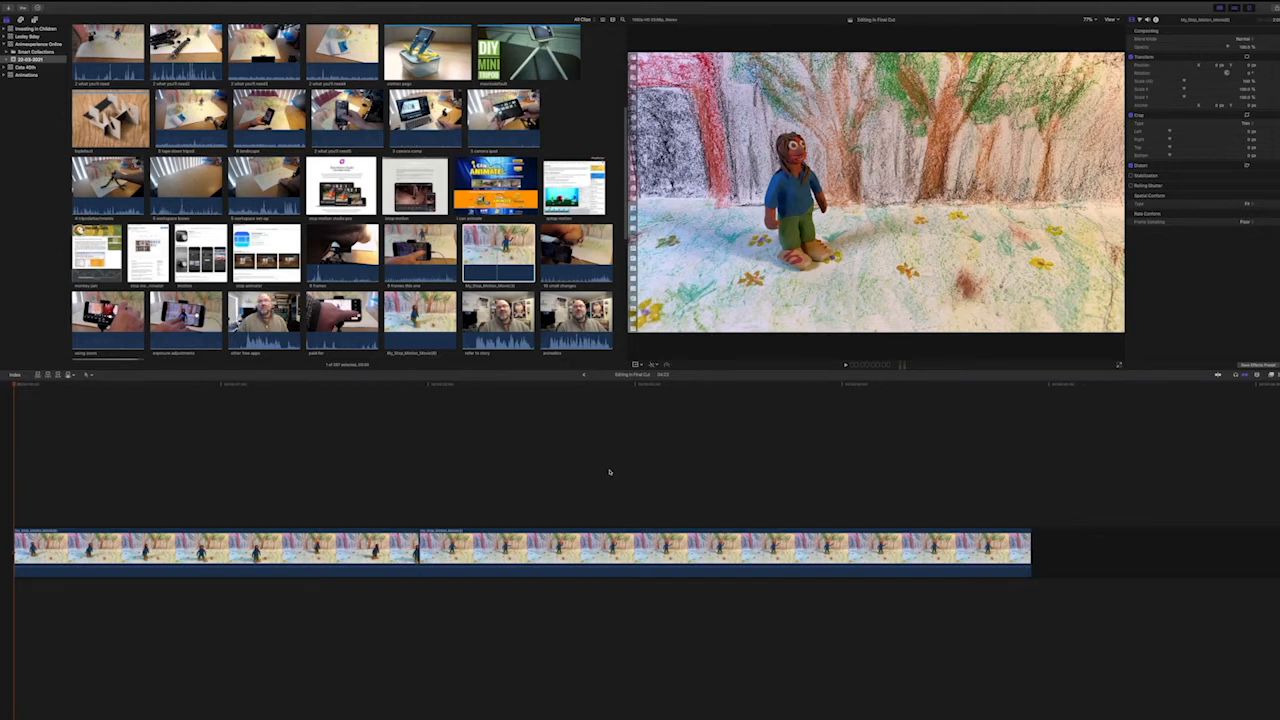
View the media import window without importing anything, and look over the available import commands.
{"action": "scroll", "coordinate": [533, 263], "scroll_direction": "up", "scroll_amount": 1}
{"action": "scroll", "coordinate": [340, 190], "scroll_direction": "up", "scroll_amount": 5}
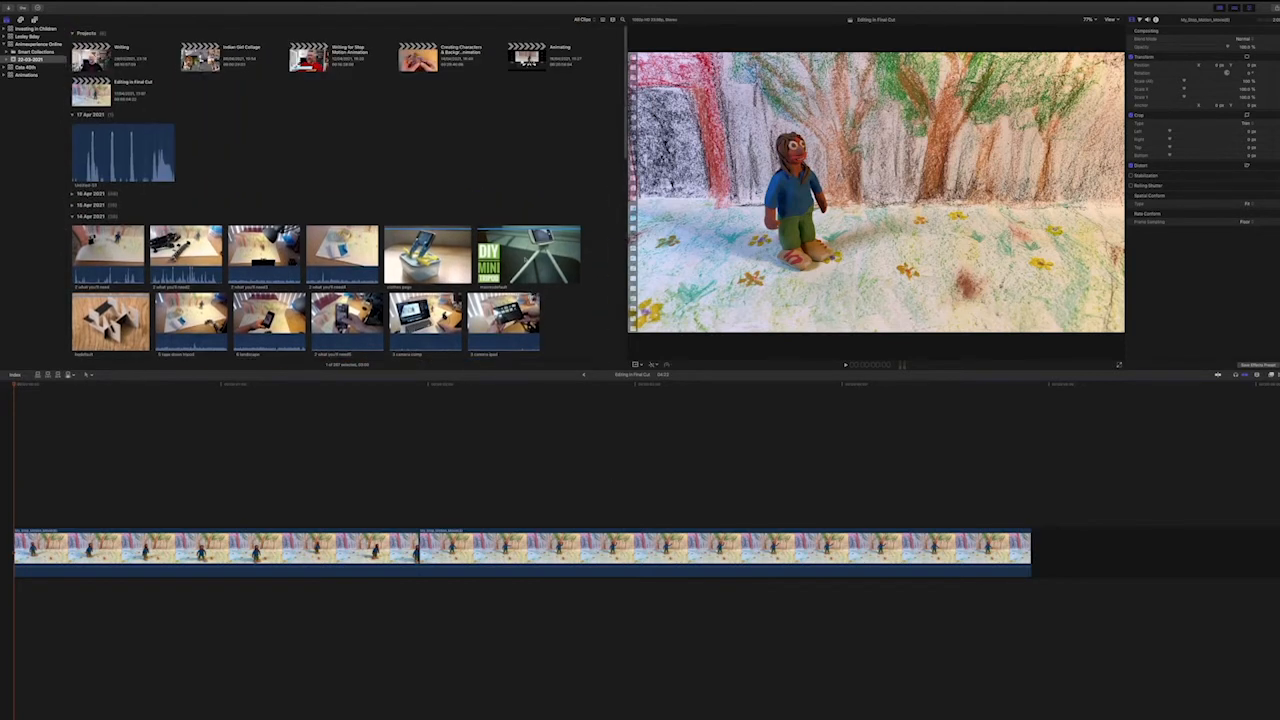
{"action": "right_click", "coordinate": [334, 158]}
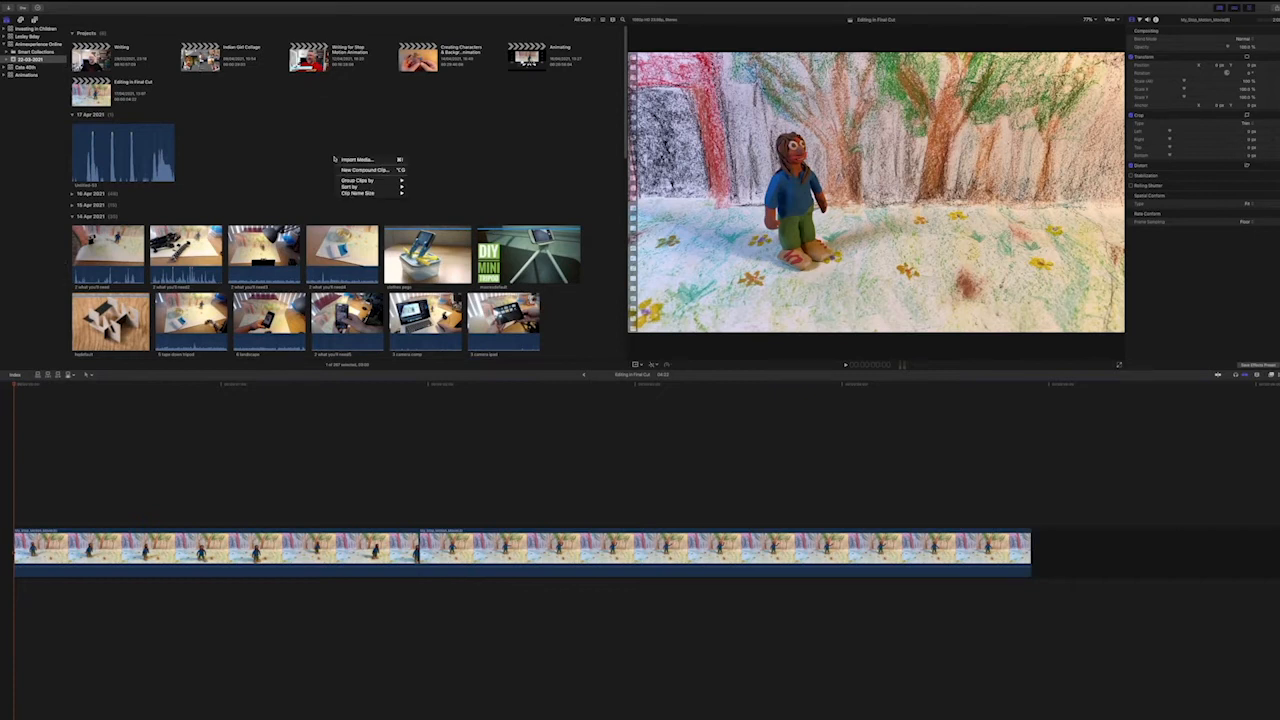
{"action": "left_click", "coordinate": [340, 160]}
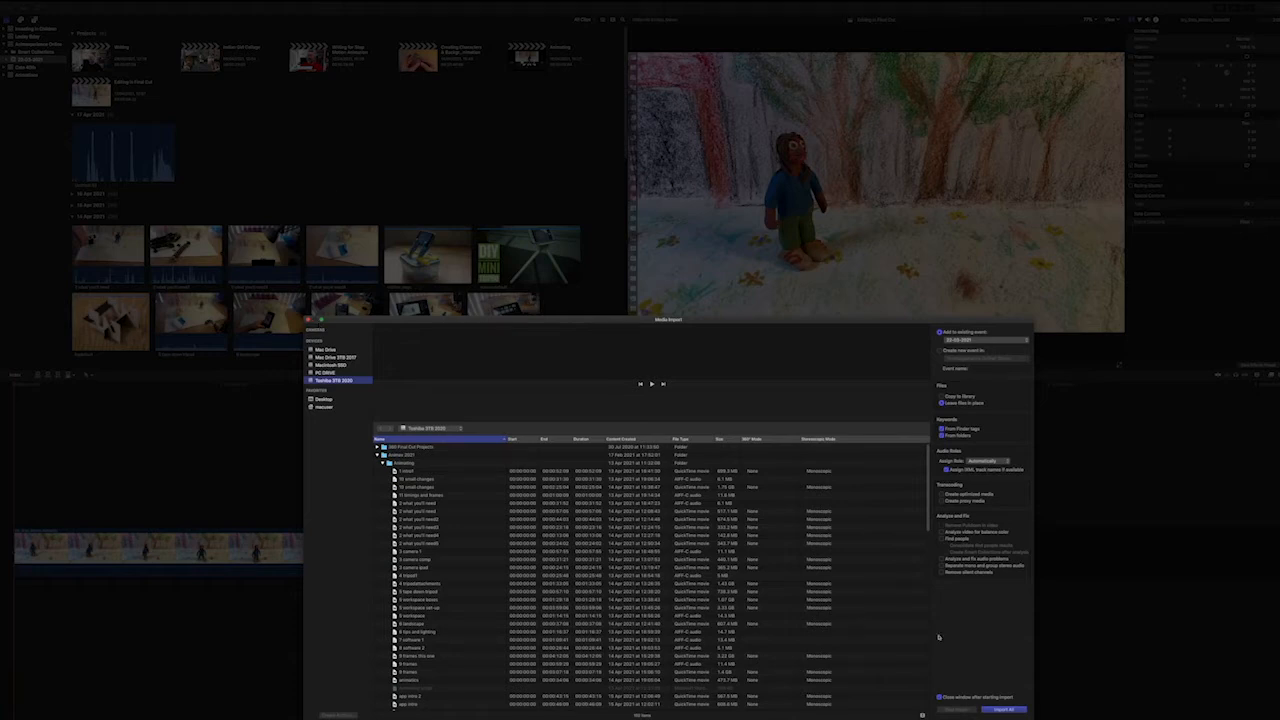
{"action": "left_click", "coordinate": [311, 321]}
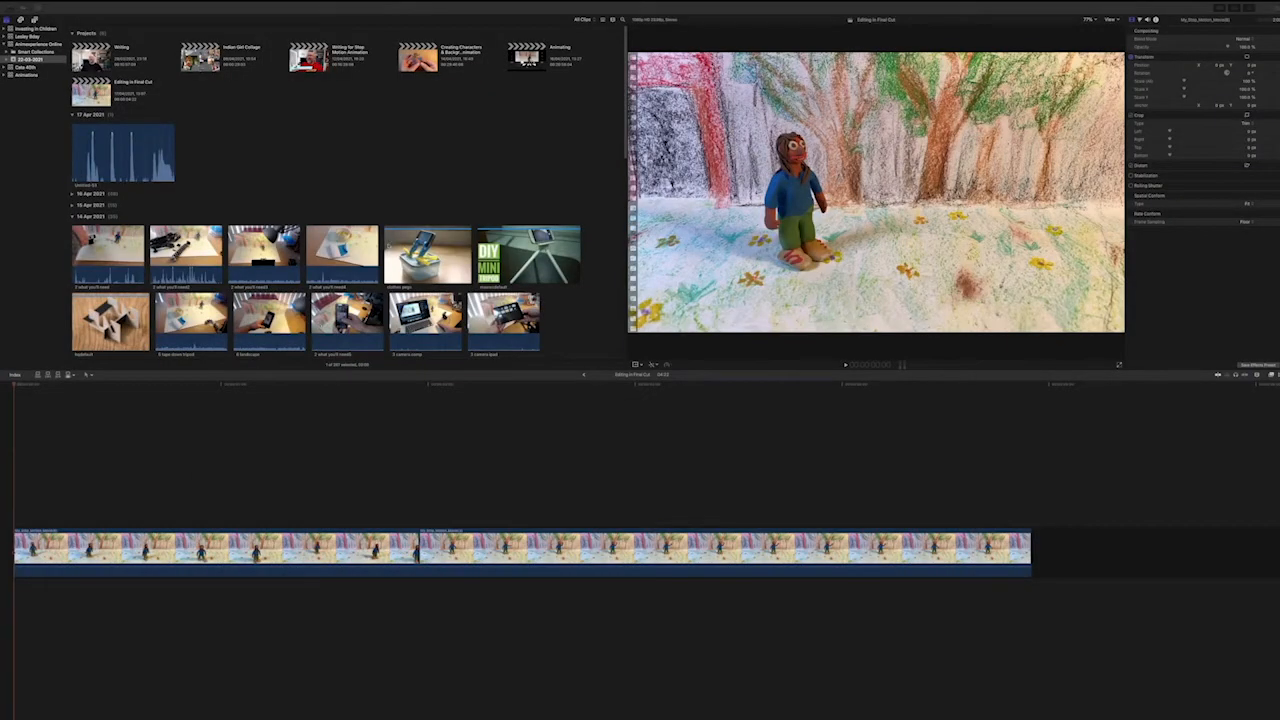
{"action": "mouse_move", "coordinate": [84, 6]}
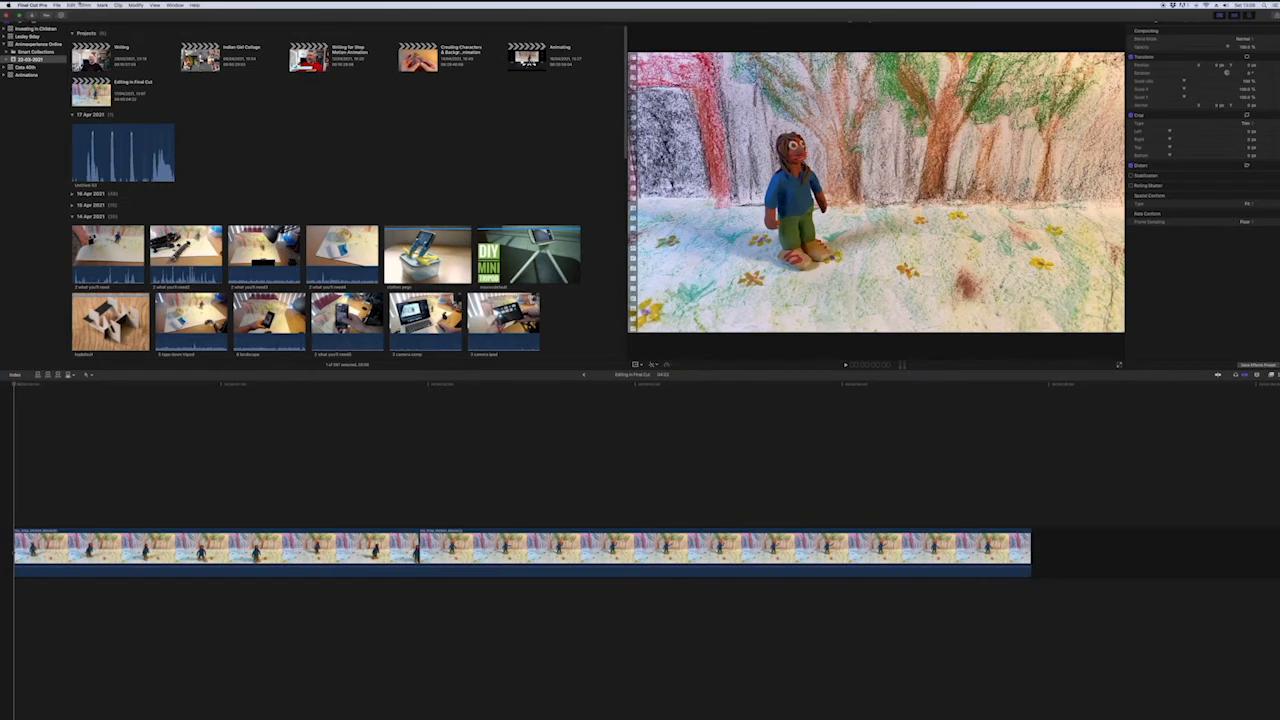
{"action": "left_click", "coordinate": [58, 5]}
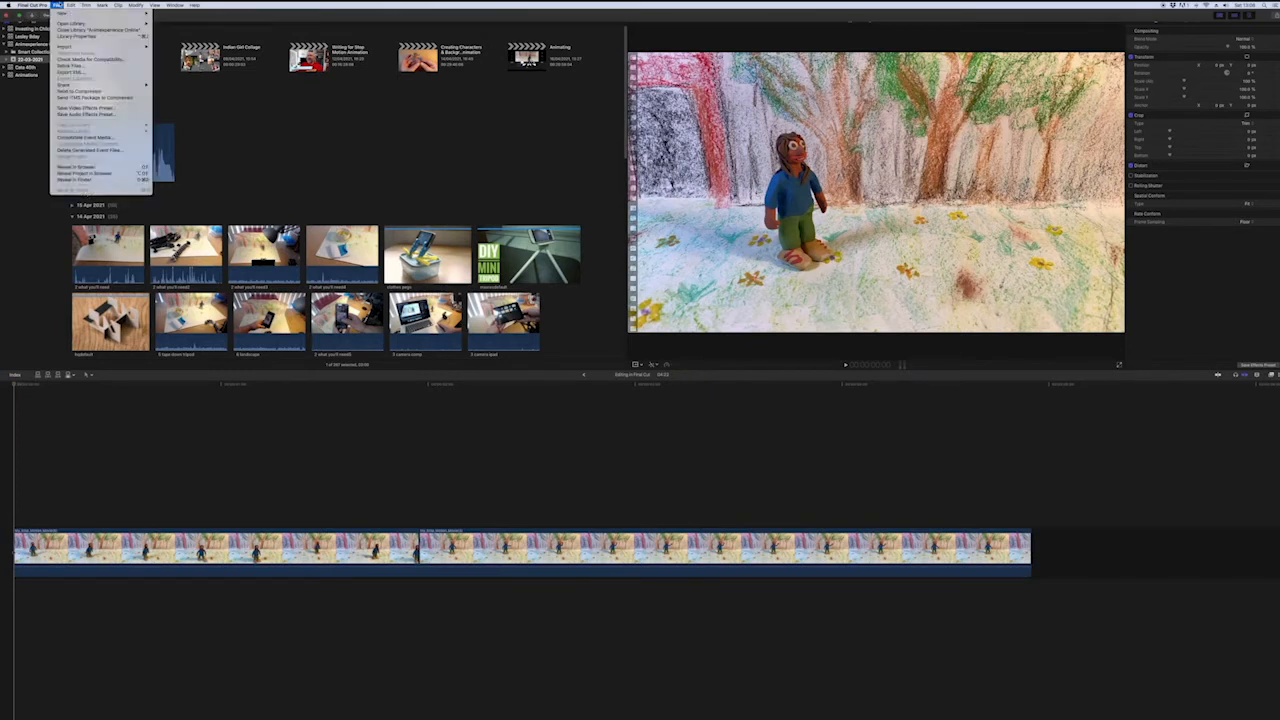
{"action": "mouse_move", "coordinate": [65, 47]}
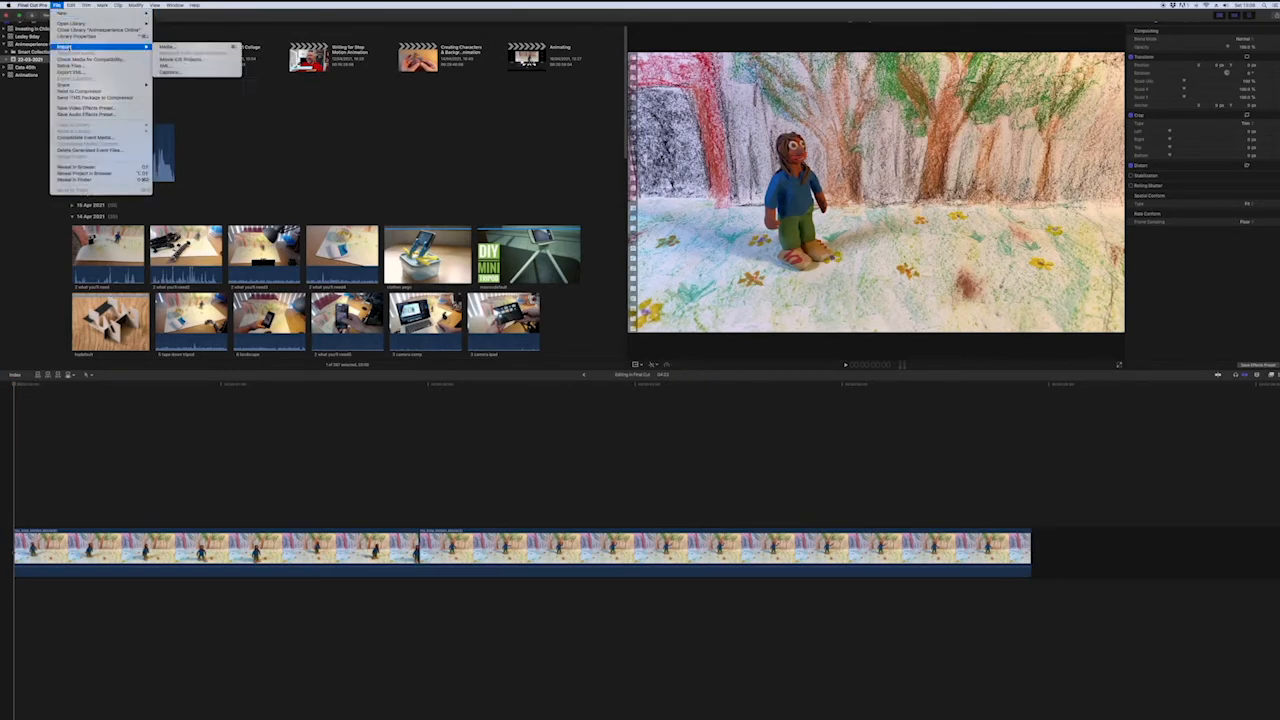
{"action": "left_click", "coordinate": [462, 183]}
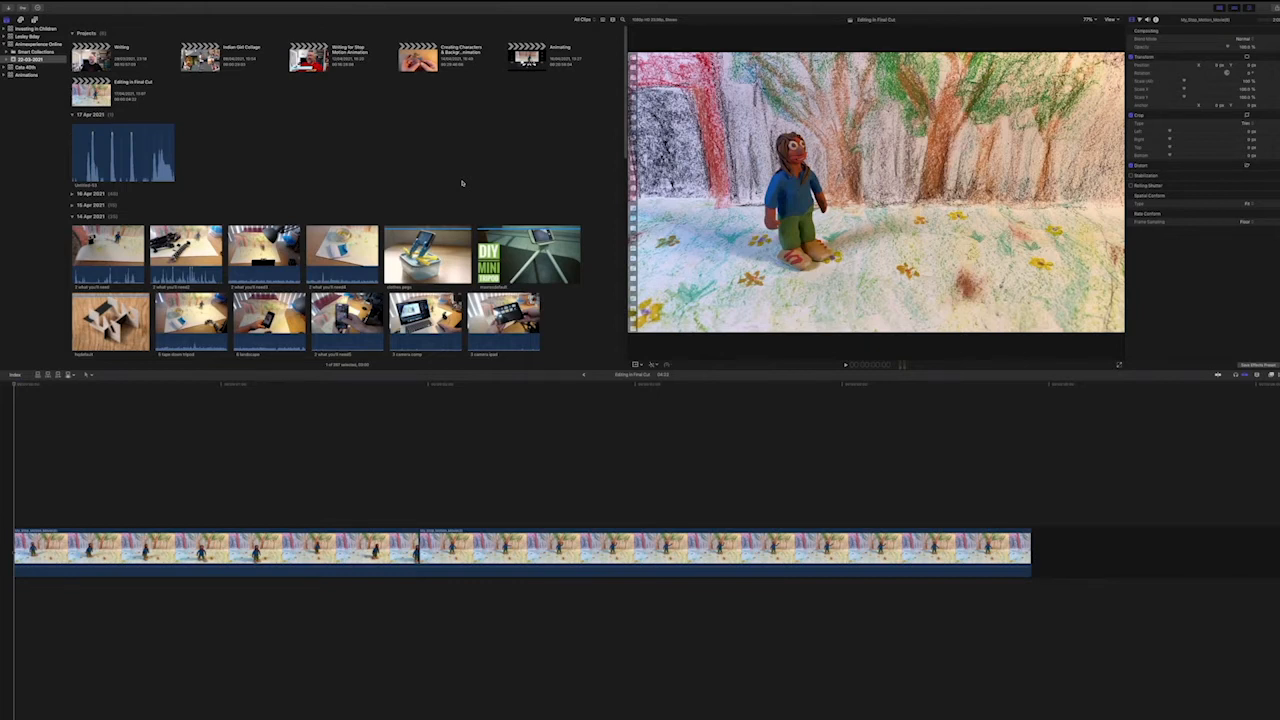
Play the two-clip sequence from the beginning and scrub further through the waving-figure clip.
{"action": "scroll", "coordinate": [462, 183], "scroll_direction": "down", "scroll_amount": 5}
{"action": "left_click_drag", "start_coordinate": [50, 386], "coordinate": [12, 387]}
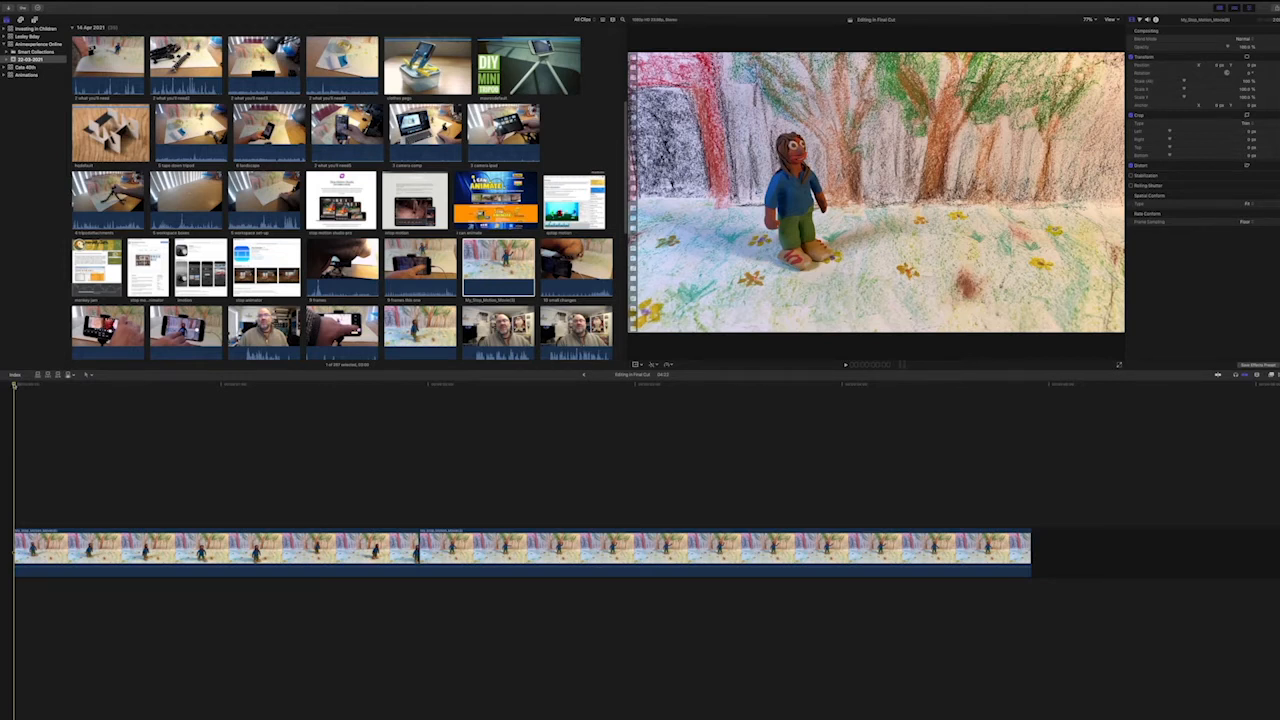
{"action": "key", "text": "space"}
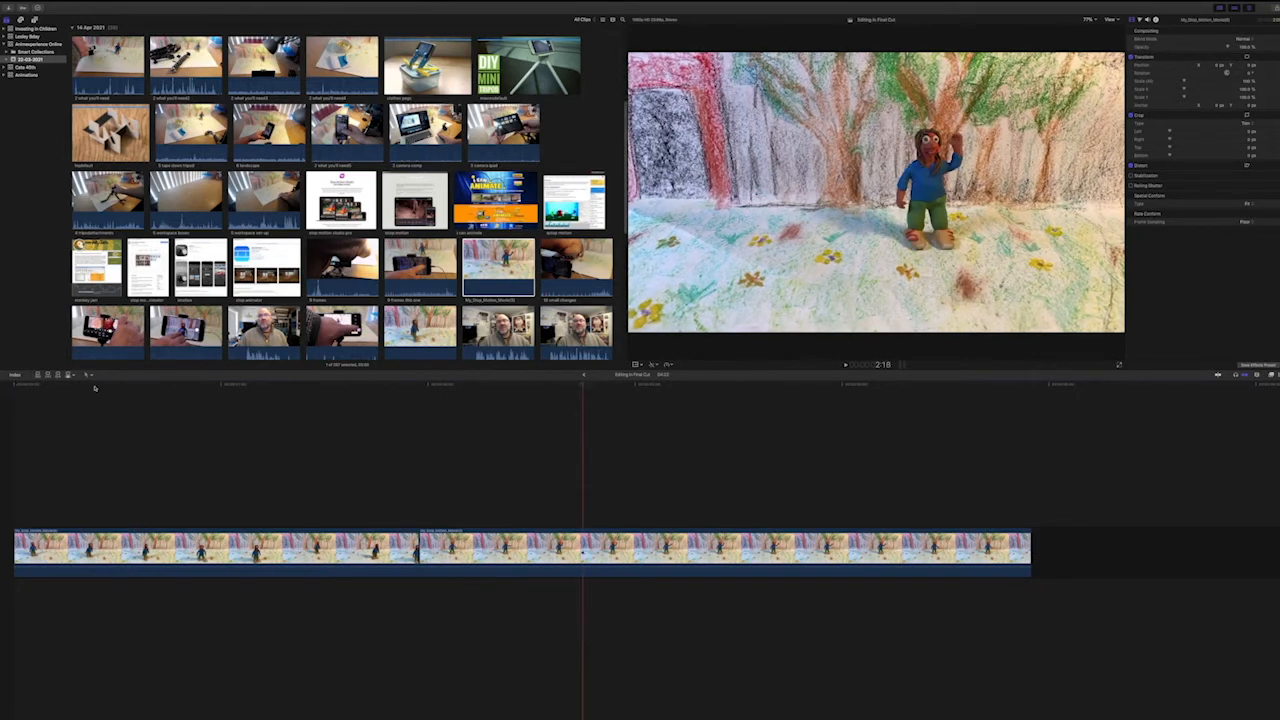
{"action": "left_click_drag", "start_coordinate": [584, 385], "coordinate": [699, 385]}
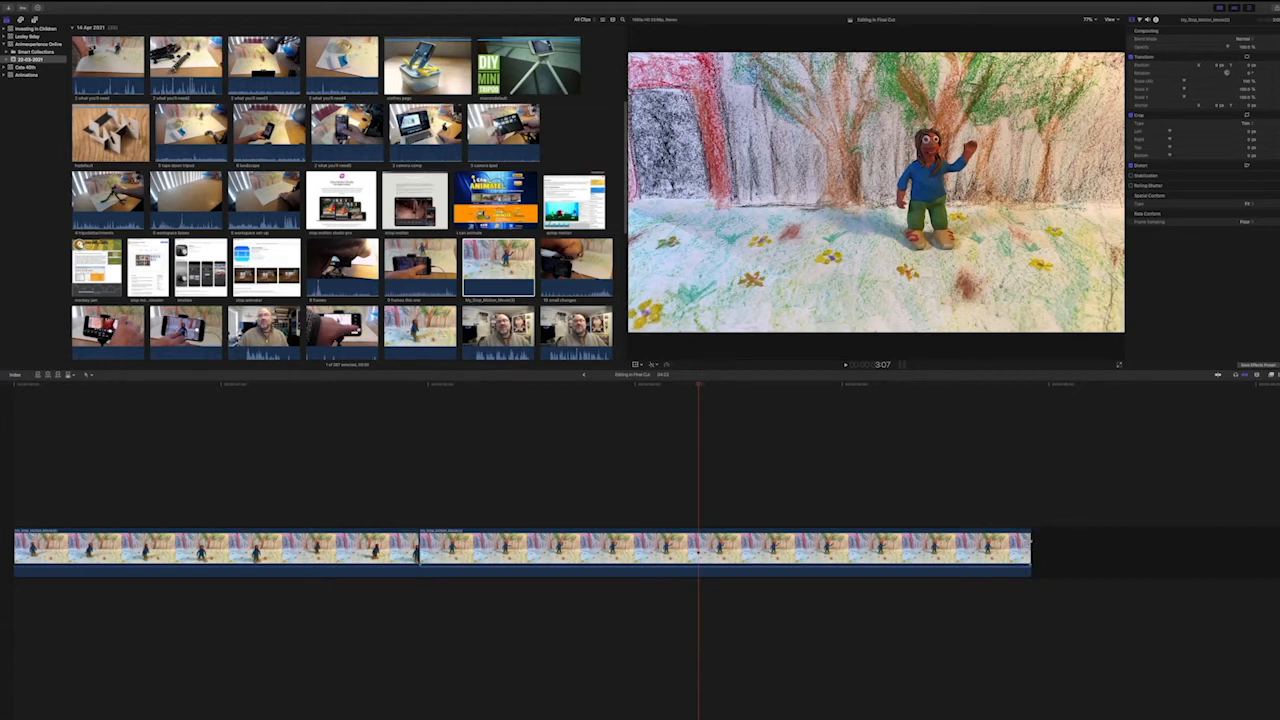
Try to lengthen the waving-figure clip from its end and start edges, and check its first and last frames.
{"action": "left_click_drag", "start_coordinate": [1030, 548], "coordinate": [1064, 546]}
{"action": "mouse_move", "coordinate": [418, 550]}
{"action": "left_mouse_down"}
{"action": "mouse_move", "coordinate": [471, 550]}
{"action": "mouse_move", "coordinate": [418, 552]}
{"action": "left_mouse_up"}
{"action": "left_click", "coordinate": [628, 535]}
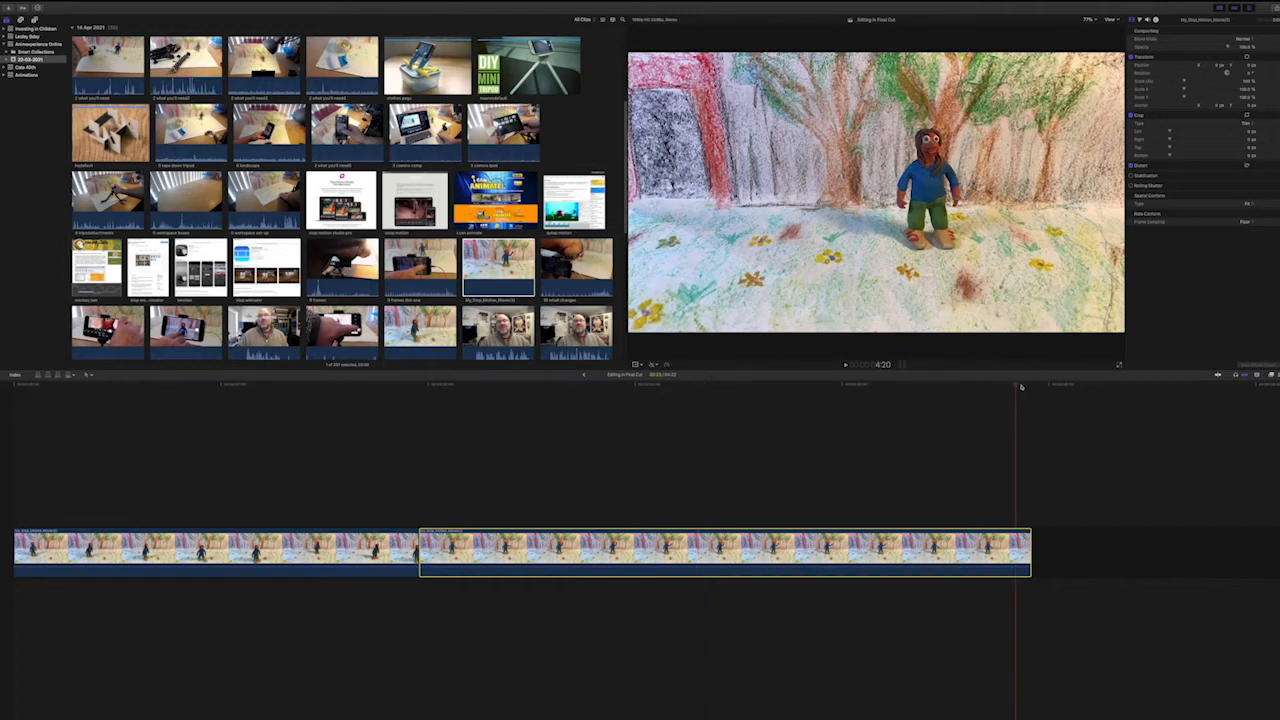
{"action": "left_click", "coordinate": [421, 404]}
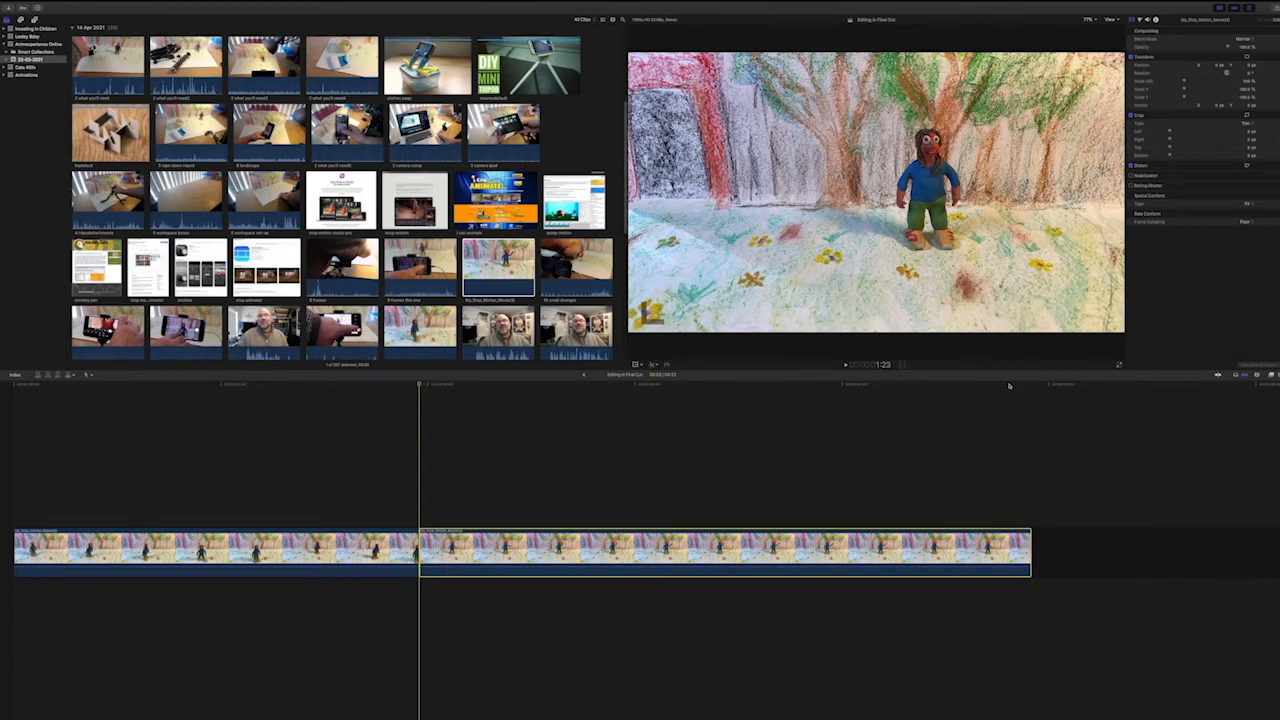
{"action": "mouse_move", "coordinate": [1031, 550]}
{"action": "left_mouse_down"}
{"action": "mouse_move", "coordinate": [1110, 543]}
{"action": "mouse_move", "coordinate": [1031, 546]}
{"action": "left_mouse_up"}
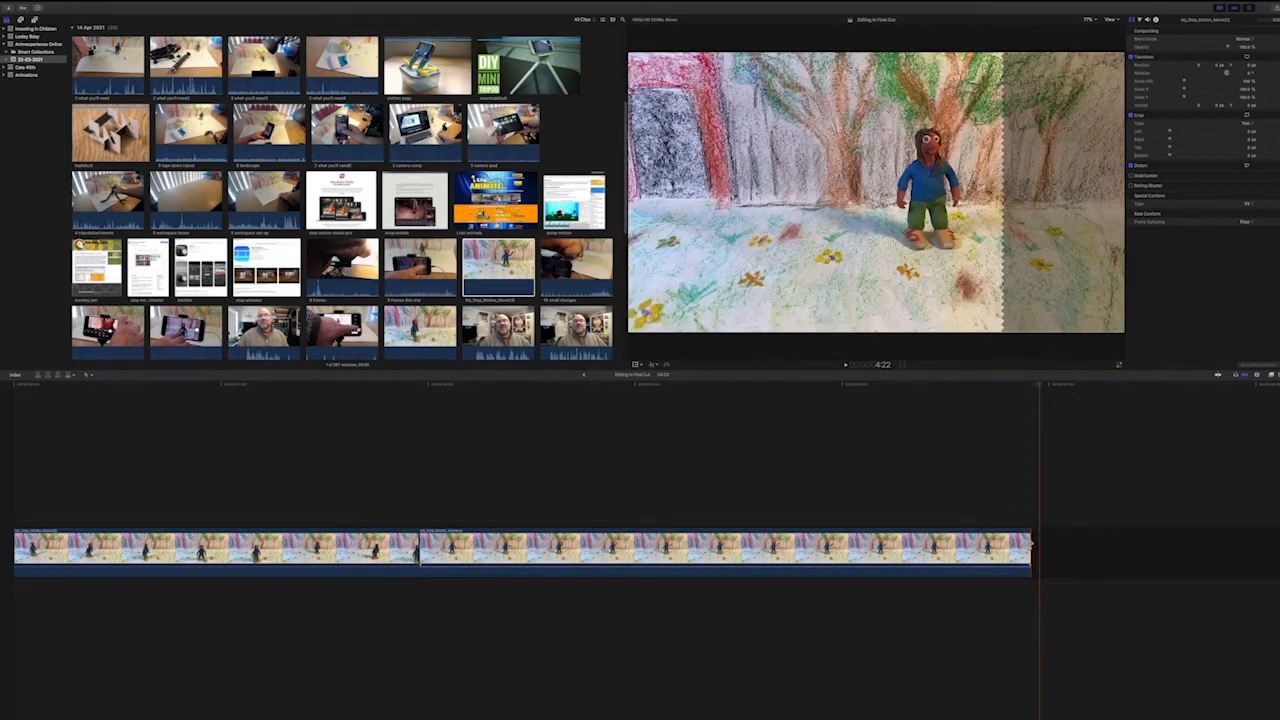
Retime the waving-figure clip to a slow 50% speed.
{"action": "left_click", "coordinate": [890, 549]}
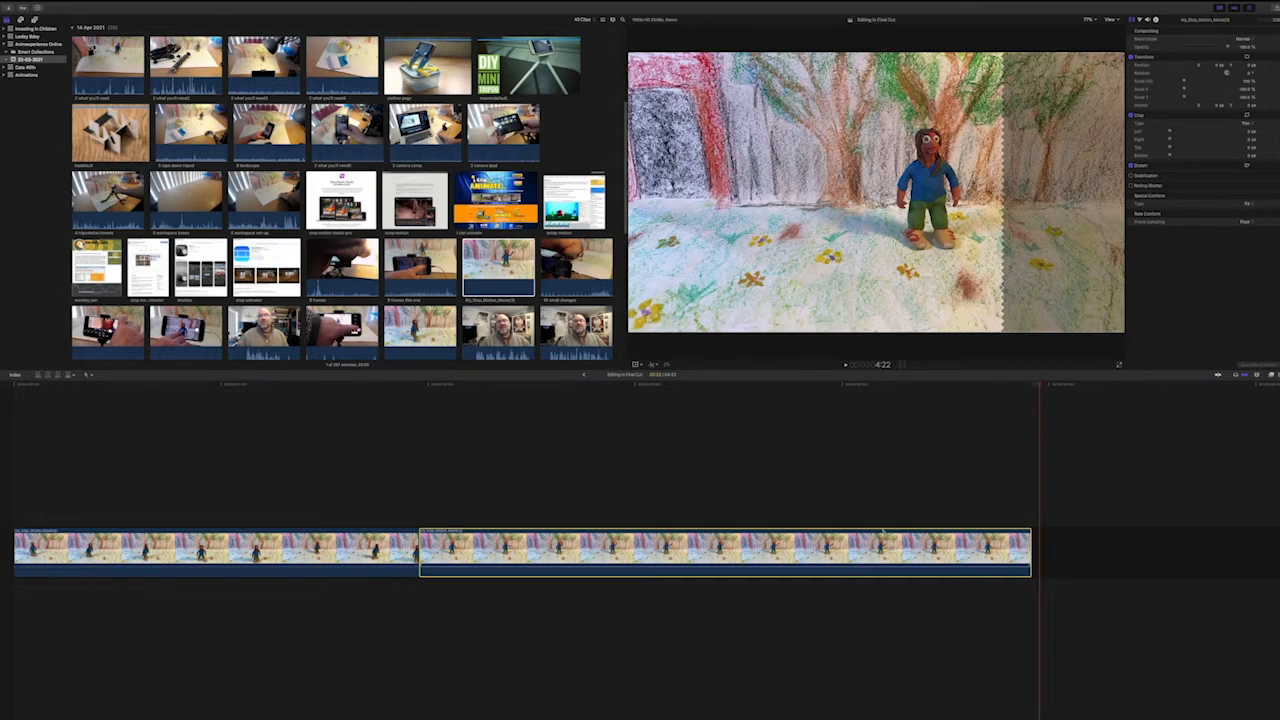
{"action": "left_click", "coordinate": [671, 366]}
{"action": "left_click", "coordinate": [671, 366]}
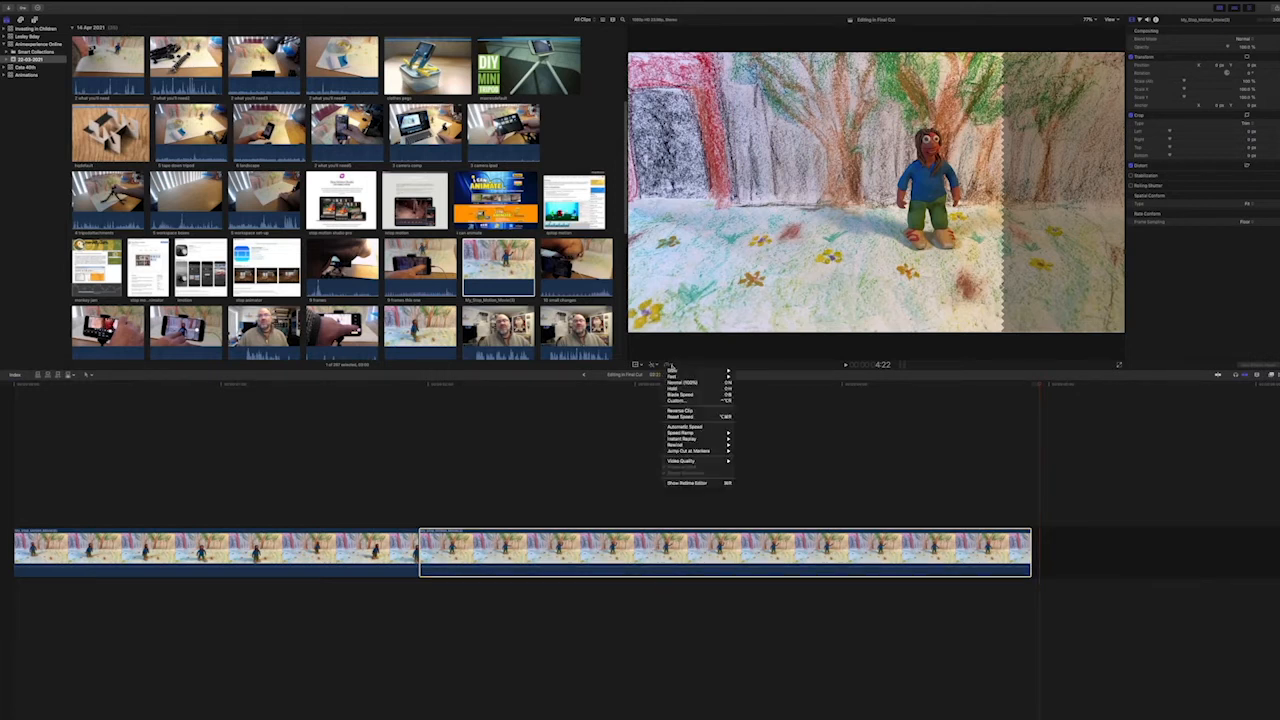
{"action": "mouse_move", "coordinate": [672, 371]}
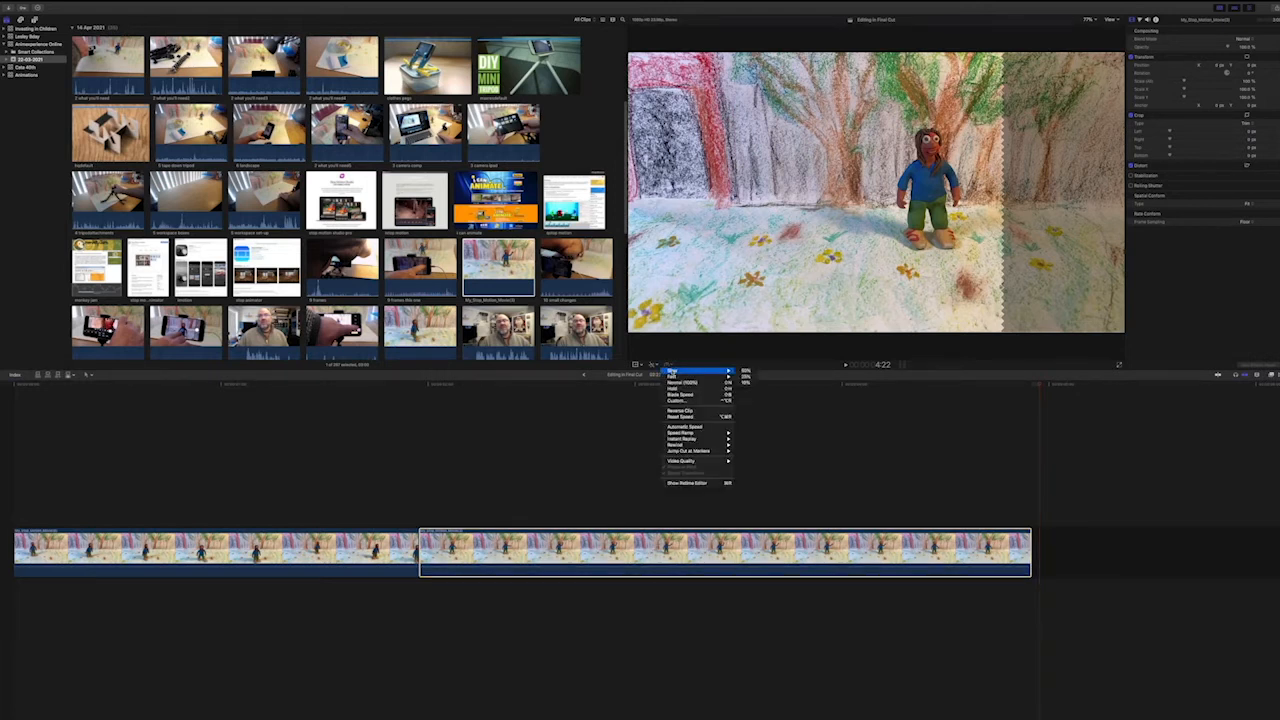
{"action": "left_click", "coordinate": [746, 370]}
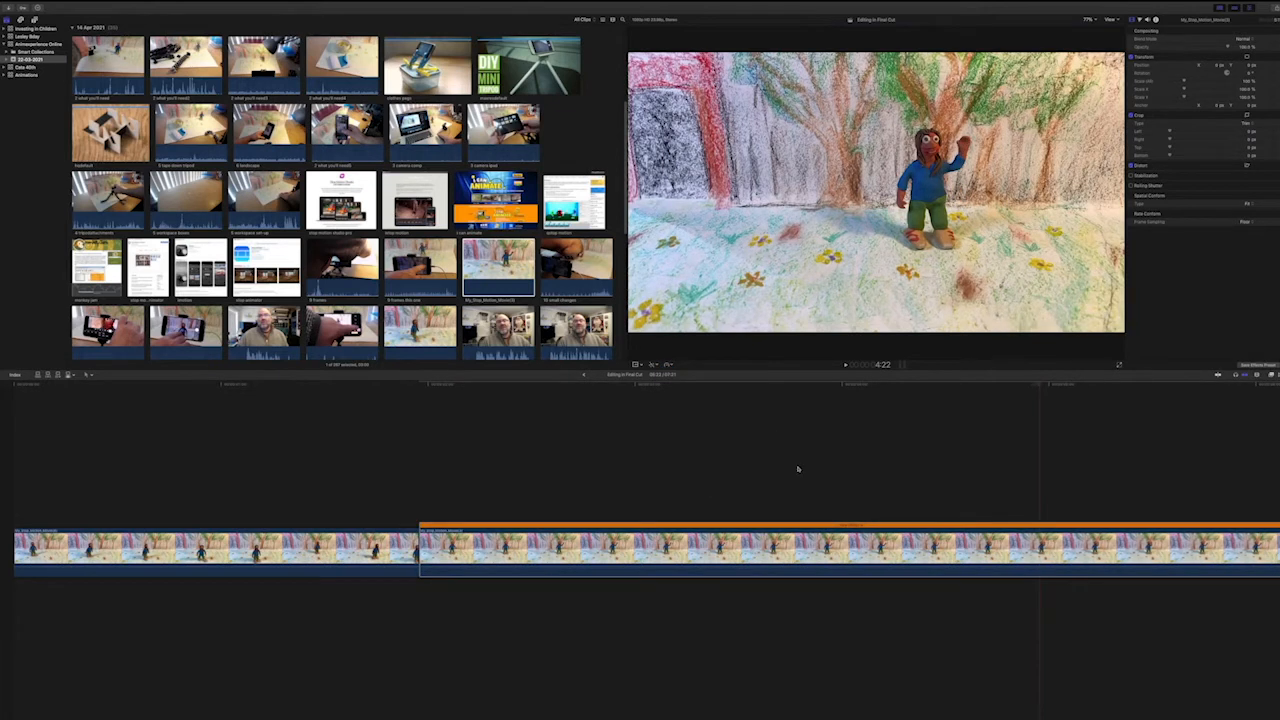
Play the slowed waving-figure clip from its start to review the new timing.
{"action": "scroll", "coordinate": [811, 481], "scroll_direction": "right", "scroll_amount": 3}
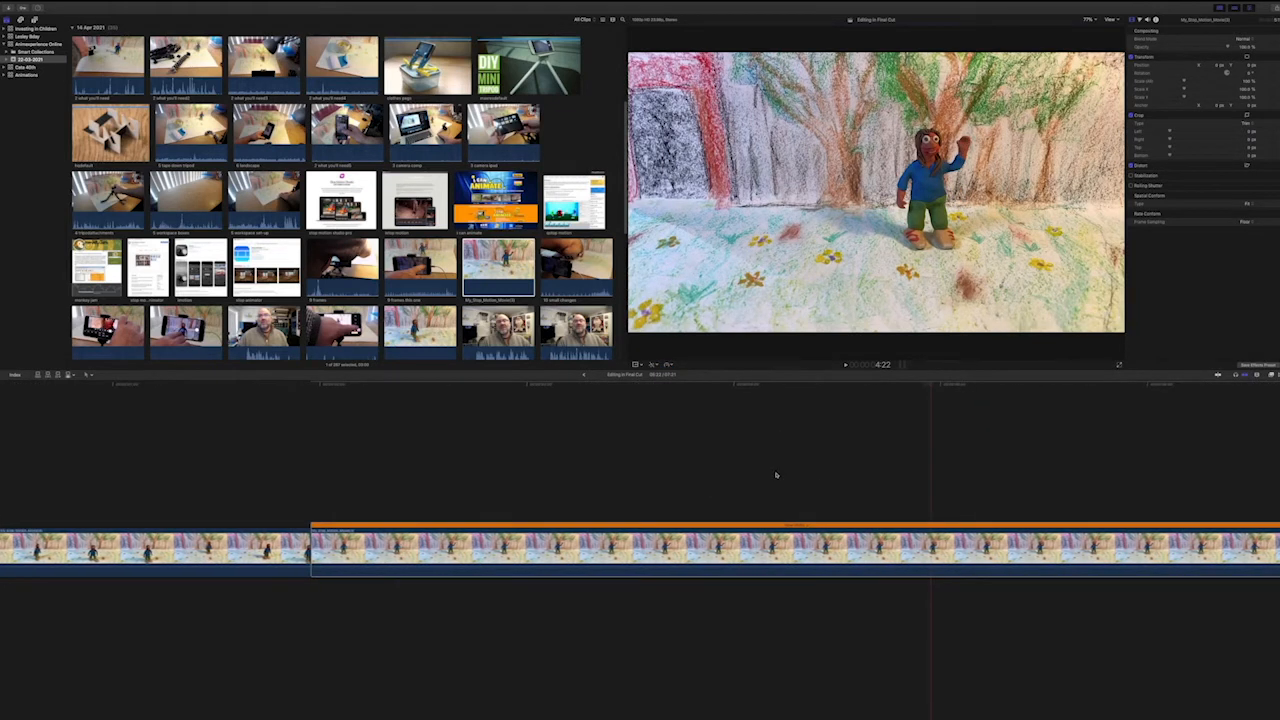
{"action": "scroll", "coordinate": [774, 474], "scroll_direction": "right", "scroll_amount": 3}
{"action": "left_click", "coordinate": [208, 383]}
{"action": "key", "text": "space"}
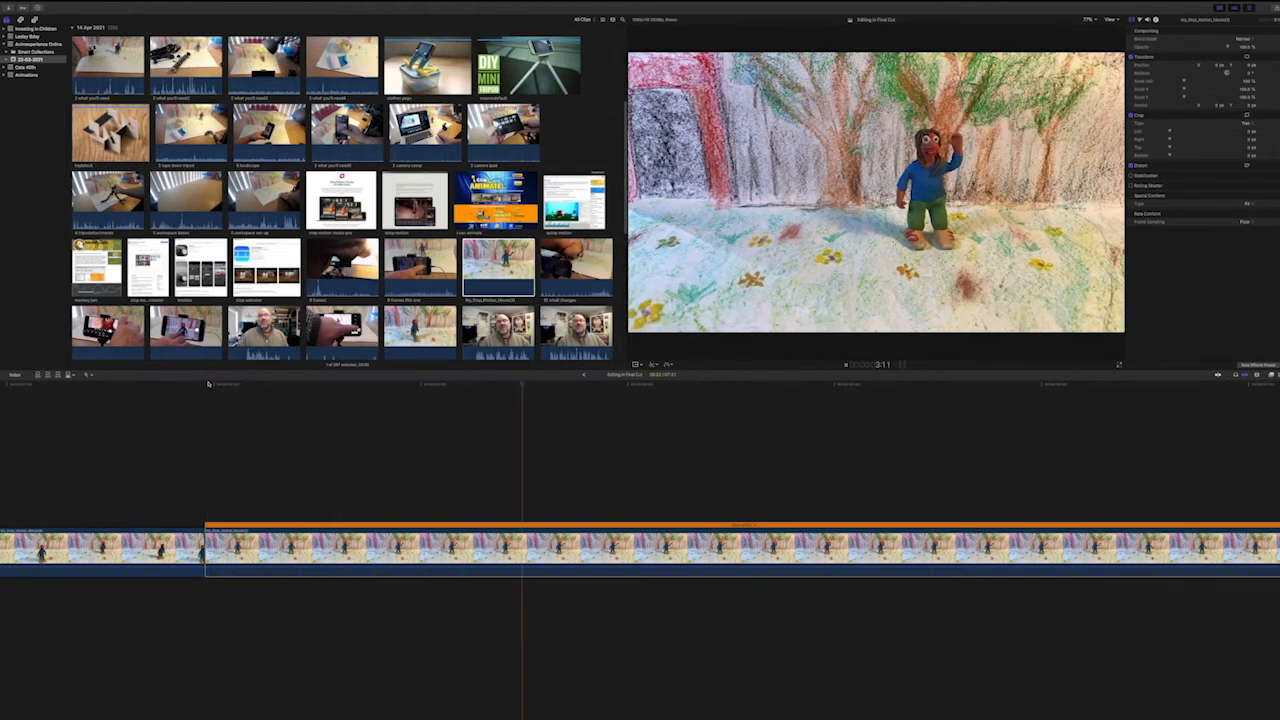
Stop the playback, undo the slow 50% retime of the waving-figure clip, and clear the clip selection.
{"action": "key", "text": "space"}
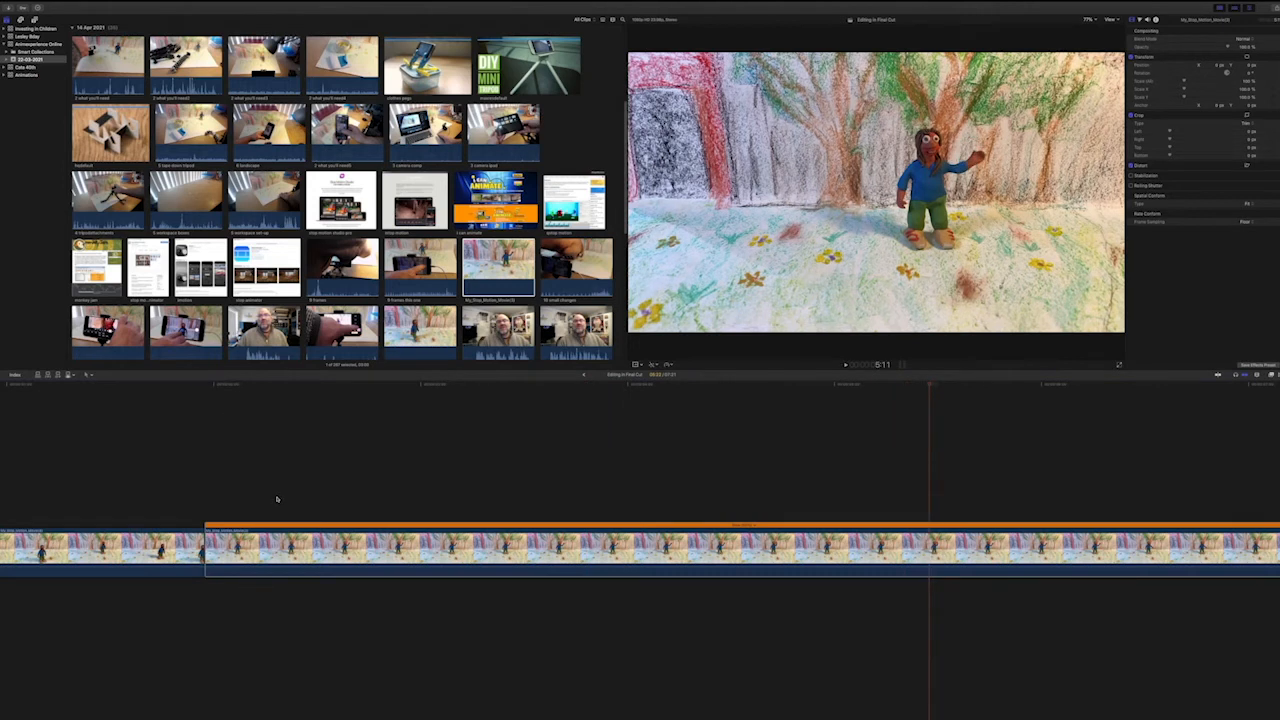
{"action": "scroll", "coordinate": [277, 497], "scroll_direction": "right", "scroll_amount": 3}
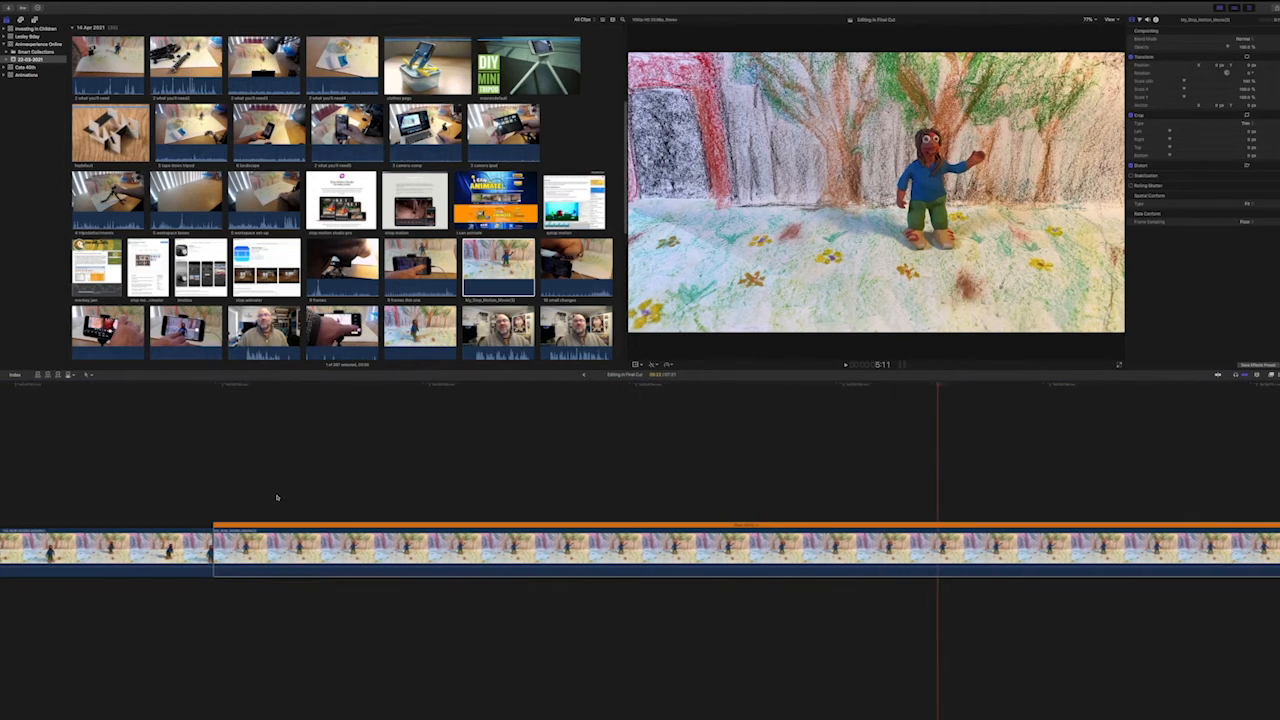
{"action": "scroll", "coordinate": [277, 497], "scroll_direction": "right", "scroll_amount": 3}
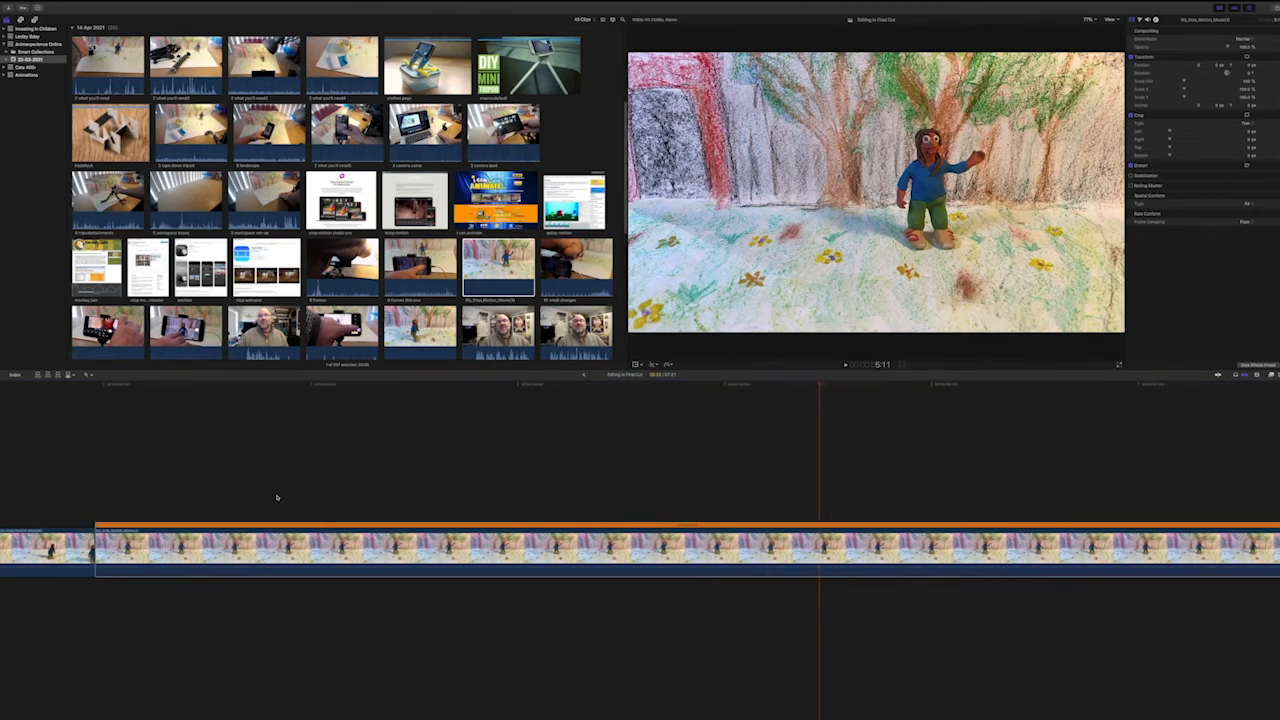
{"action": "key", "text": "super+z"}
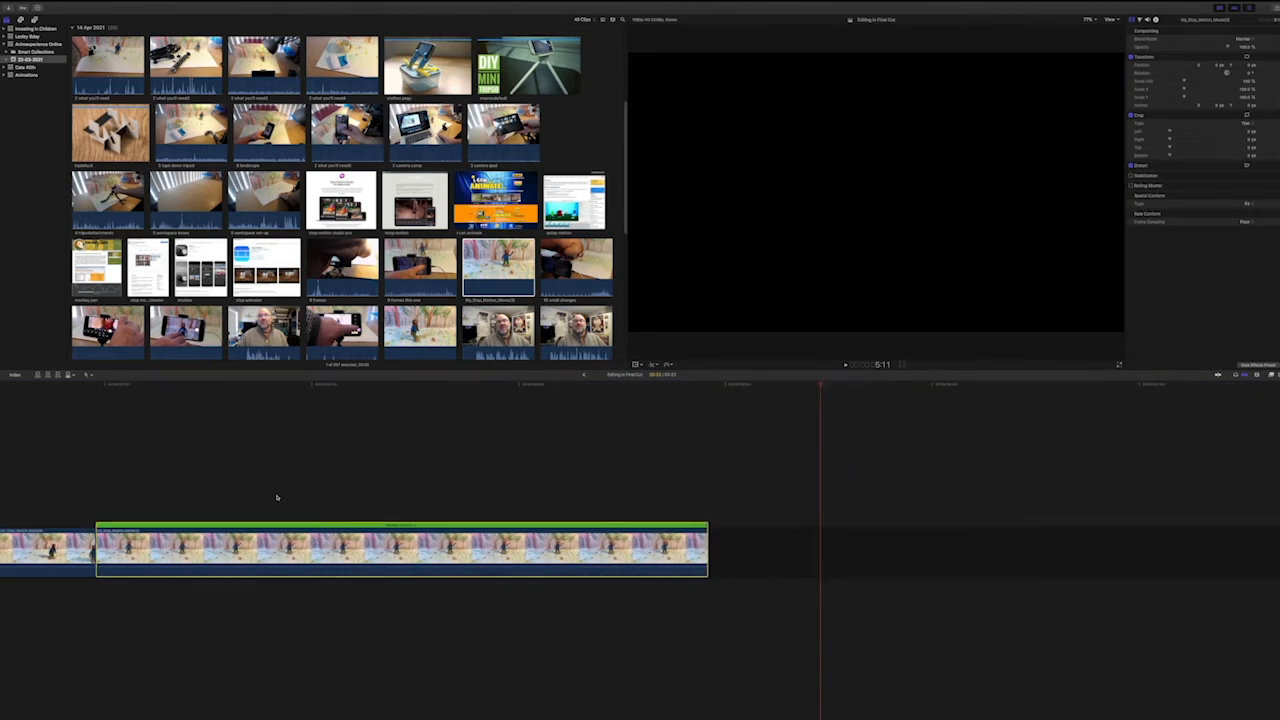
{"action": "scroll", "coordinate": [295, 512], "scroll_direction": "left", "scroll_amount": 10}
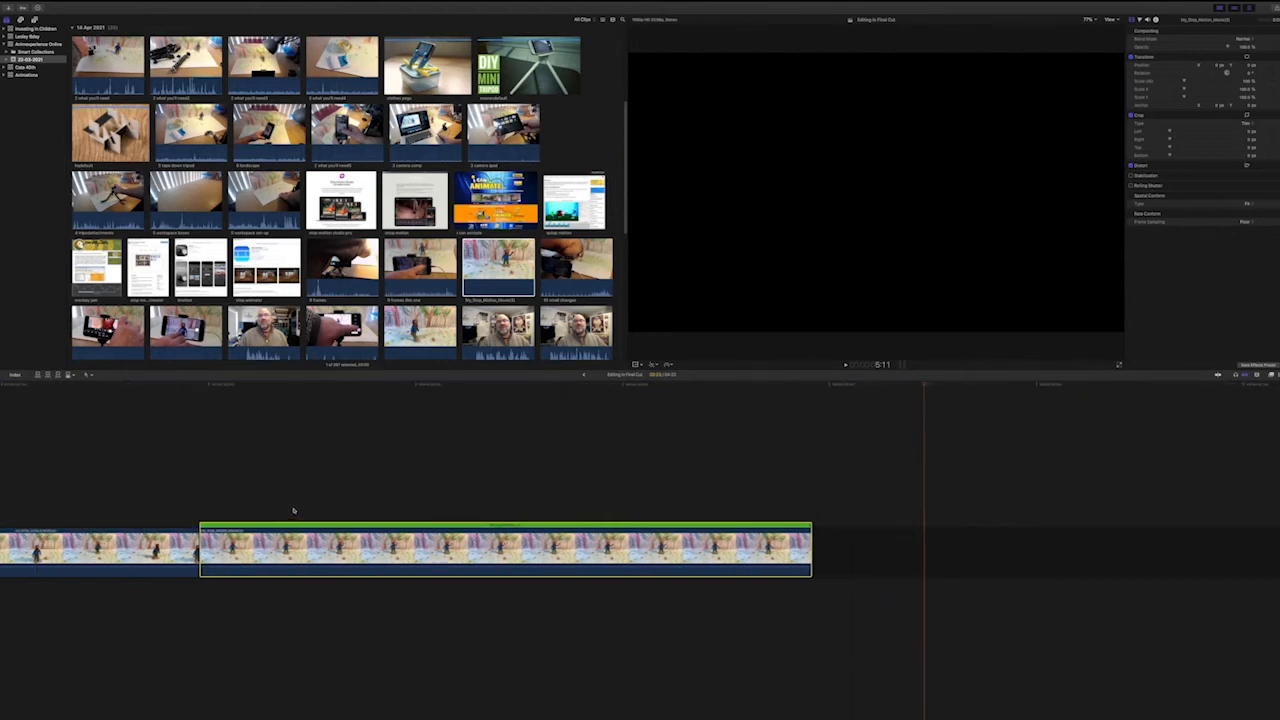
{"action": "left_click", "coordinate": [493, 484]}
{"action": "scroll", "coordinate": [512, 548], "scroll_direction": "left", "scroll_amount": 5}
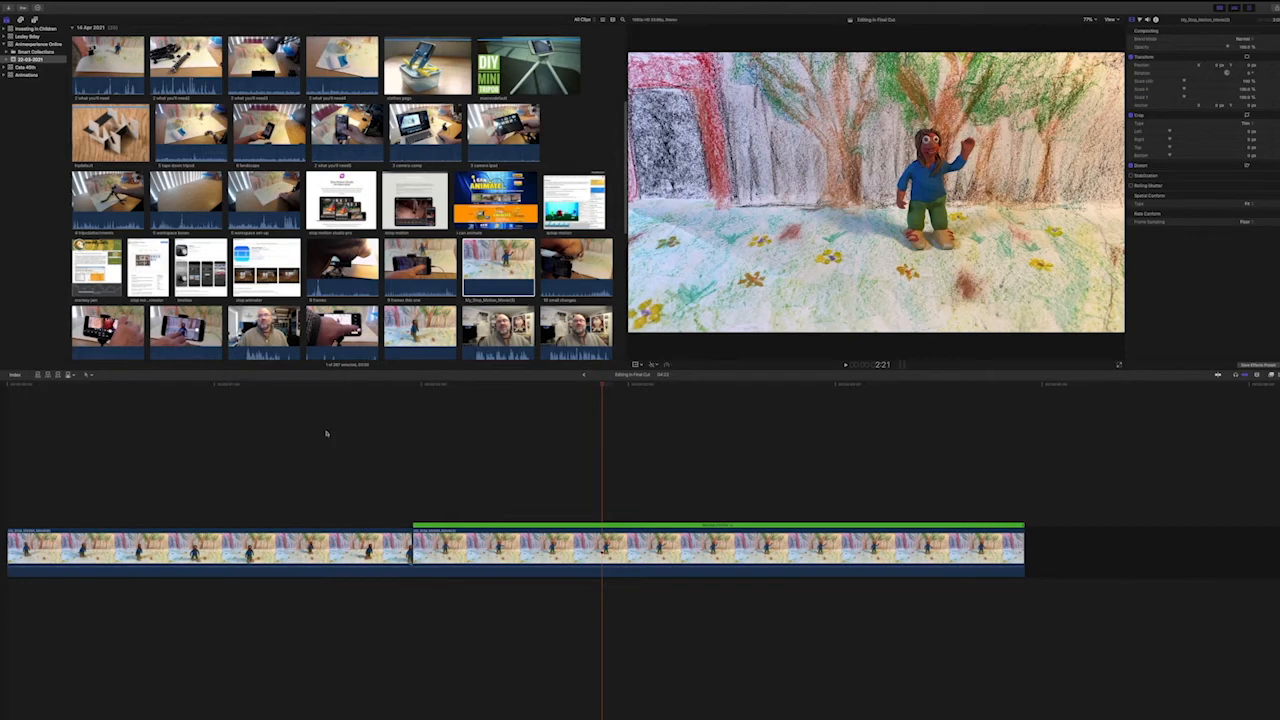
Attach the last section of the 17 Apr 2021 audio recording beneath the first clip at the start of the timeline.
{"action": "scroll", "coordinate": [619, 272], "scroll_direction": "up", "scroll_amount": 5}
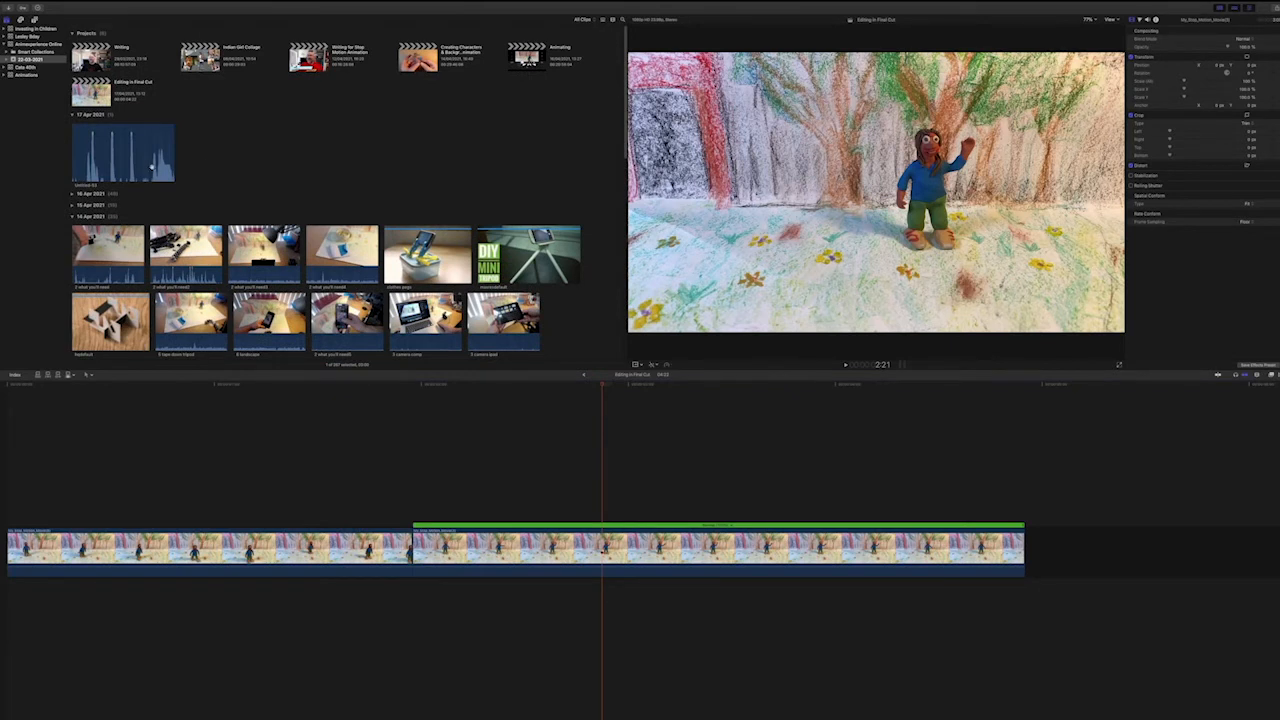
{"action": "left_click", "coordinate": [151, 167]}
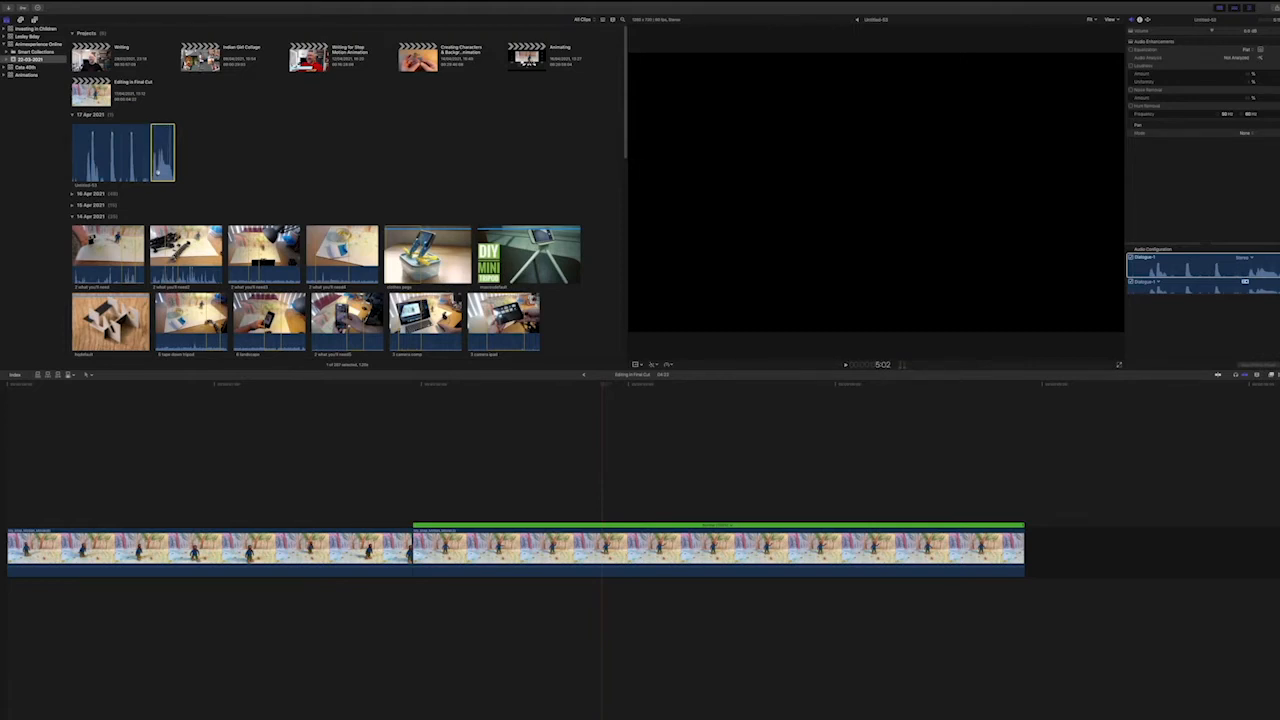
{"action": "left_click_drag", "start_coordinate": [160, 175], "coordinate": [10, 590]}
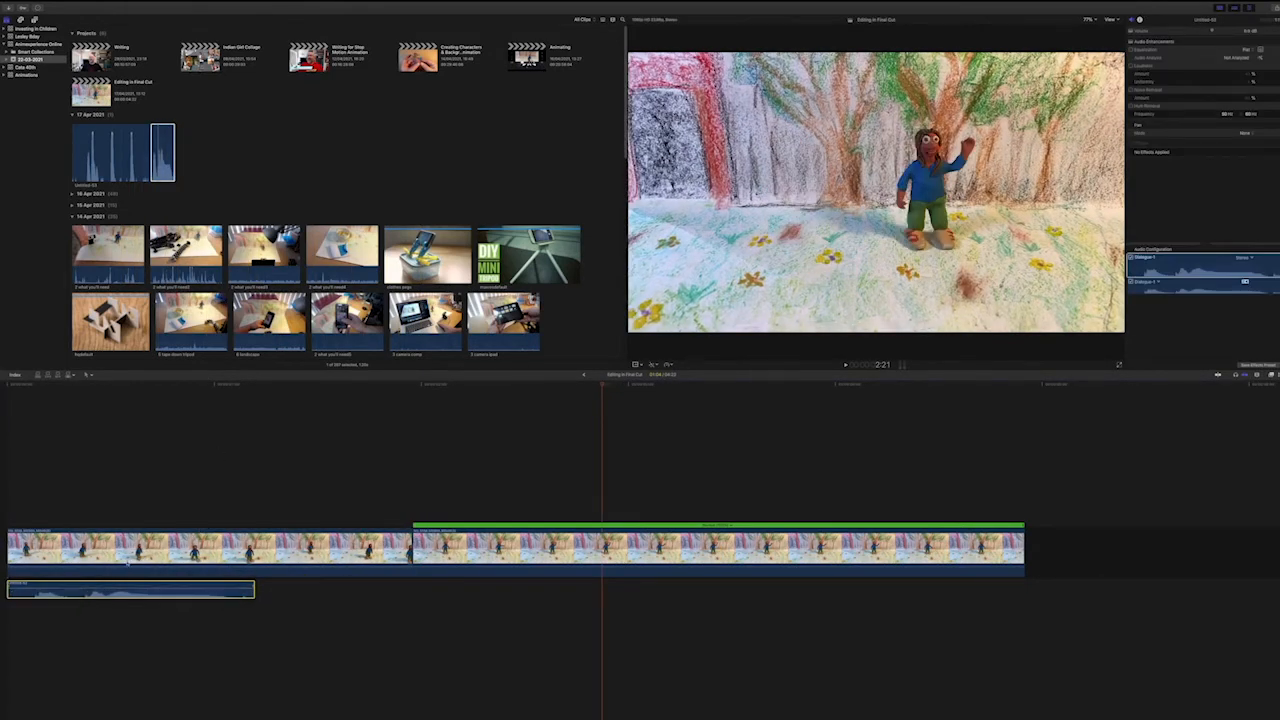
Trim a little off the start of the attached recording and move it back to the beginning of the sequence.
{"action": "left_click_drag", "start_coordinate": [44, 385], "coordinate": [10, 390]}
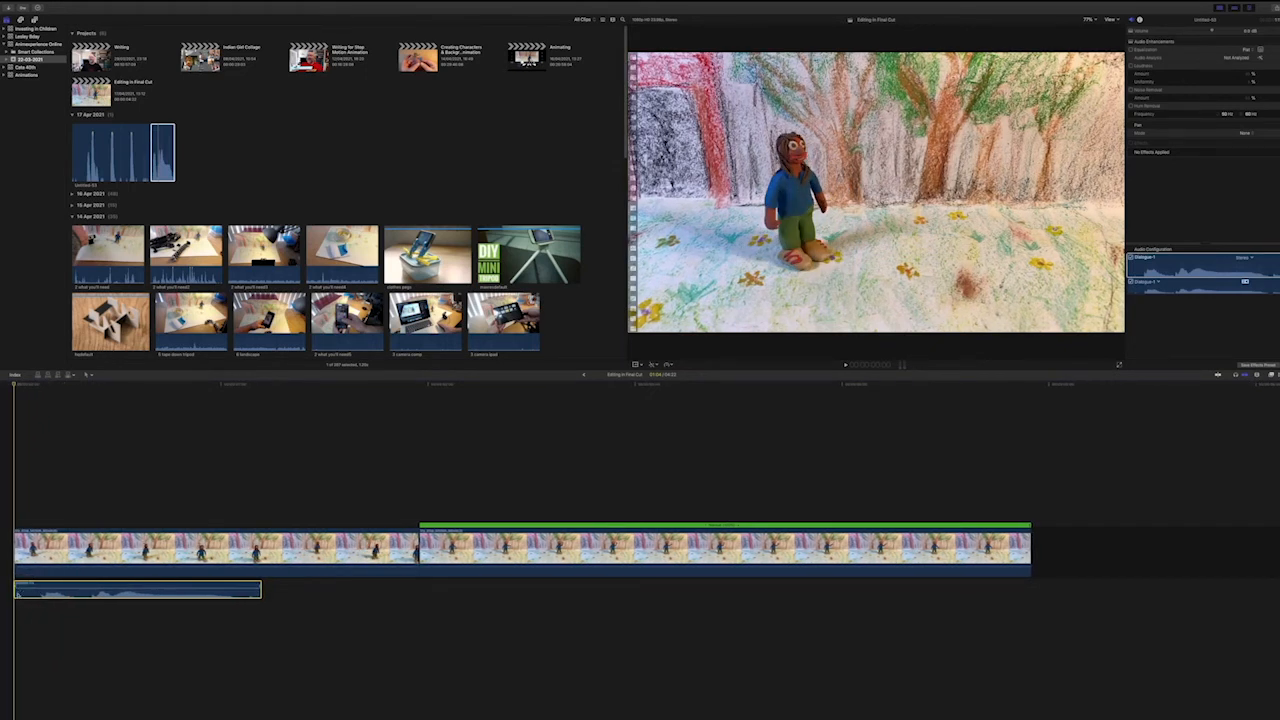
{"action": "left_click_drag", "start_coordinate": [15, 590], "coordinate": [40, 590]}
{"action": "left_click_drag", "start_coordinate": [127, 588], "coordinate": [101, 587]}
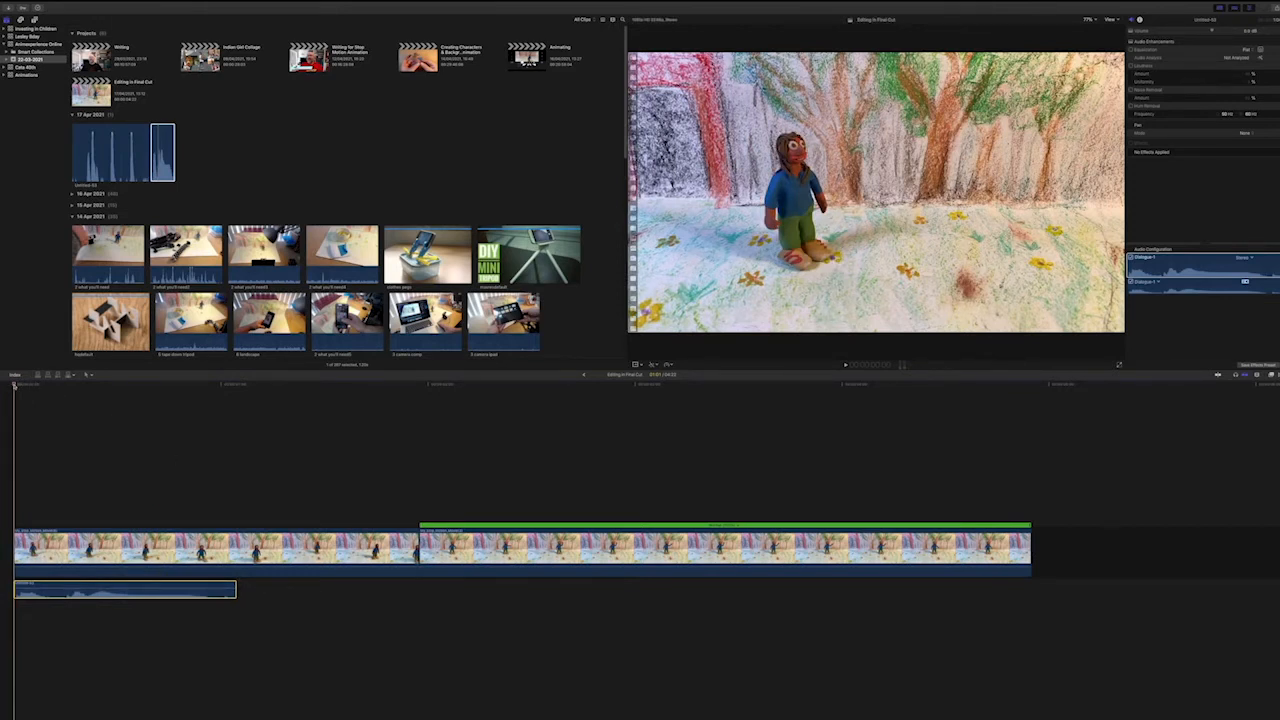
Play the opening with its recording and trim the recording's end to the 1:00 mark.
{"action": "key", "text": "space"}
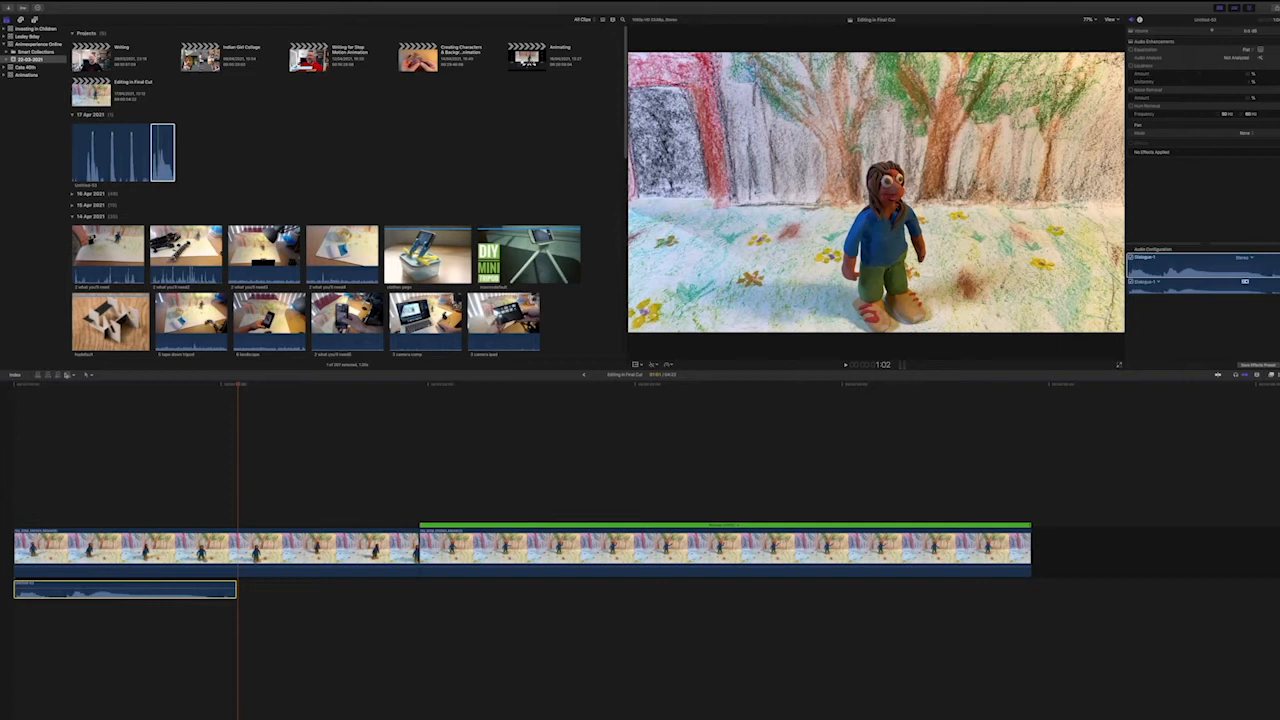
{"action": "key", "text": "space"}
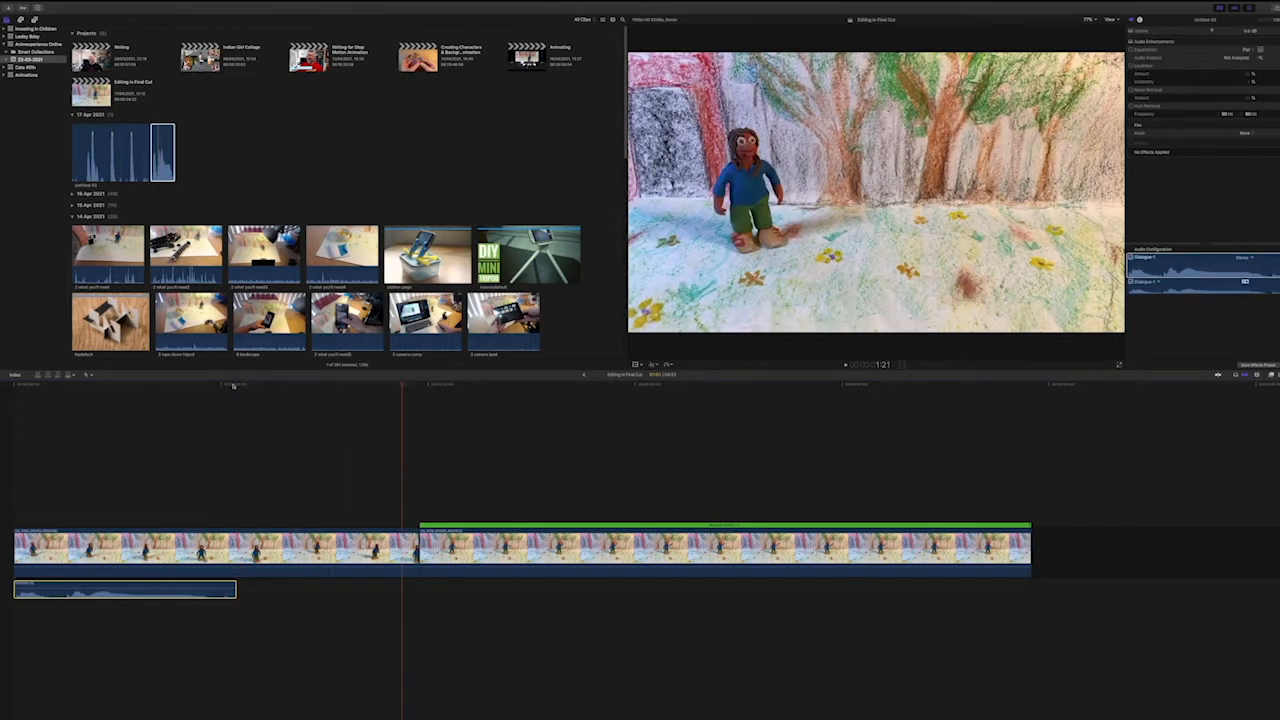
{"action": "left_click", "coordinate": [233, 386]}
{"action": "left_click_drag", "start_coordinate": [235, 385], "coordinate": [224, 386]}
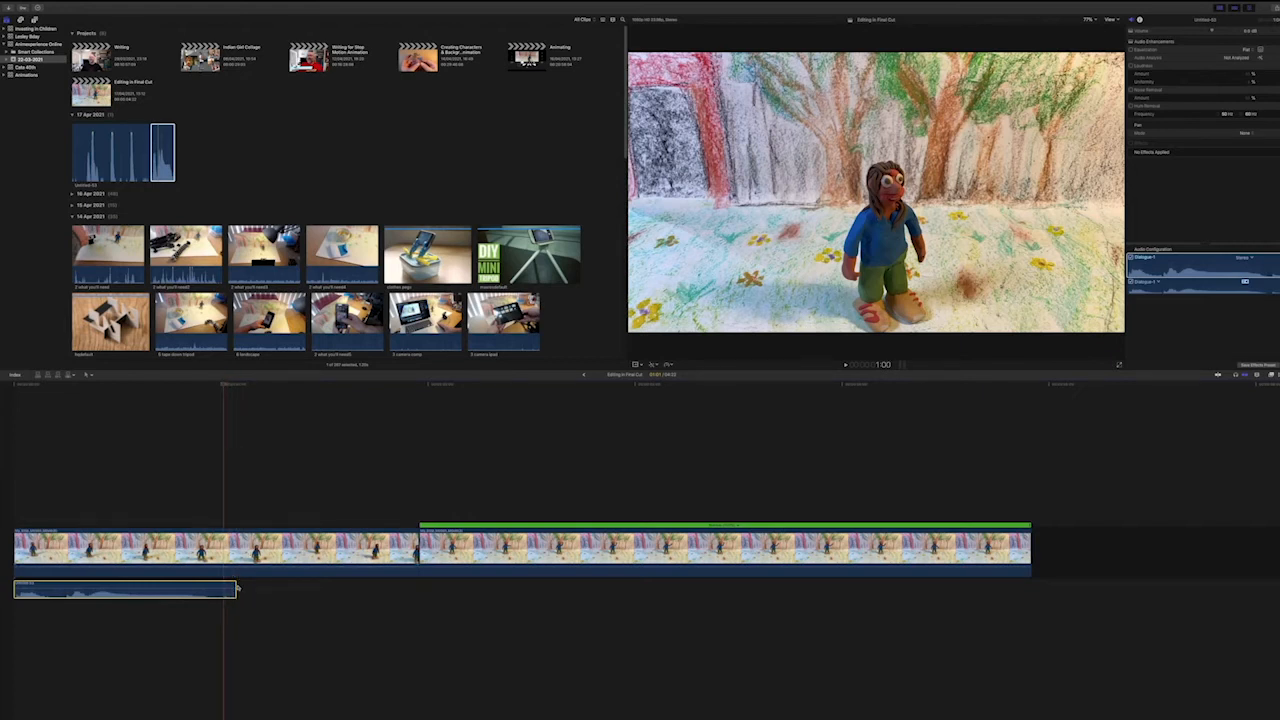
{"action": "left_click_drag", "start_coordinate": [236, 588], "coordinate": [222, 588]}
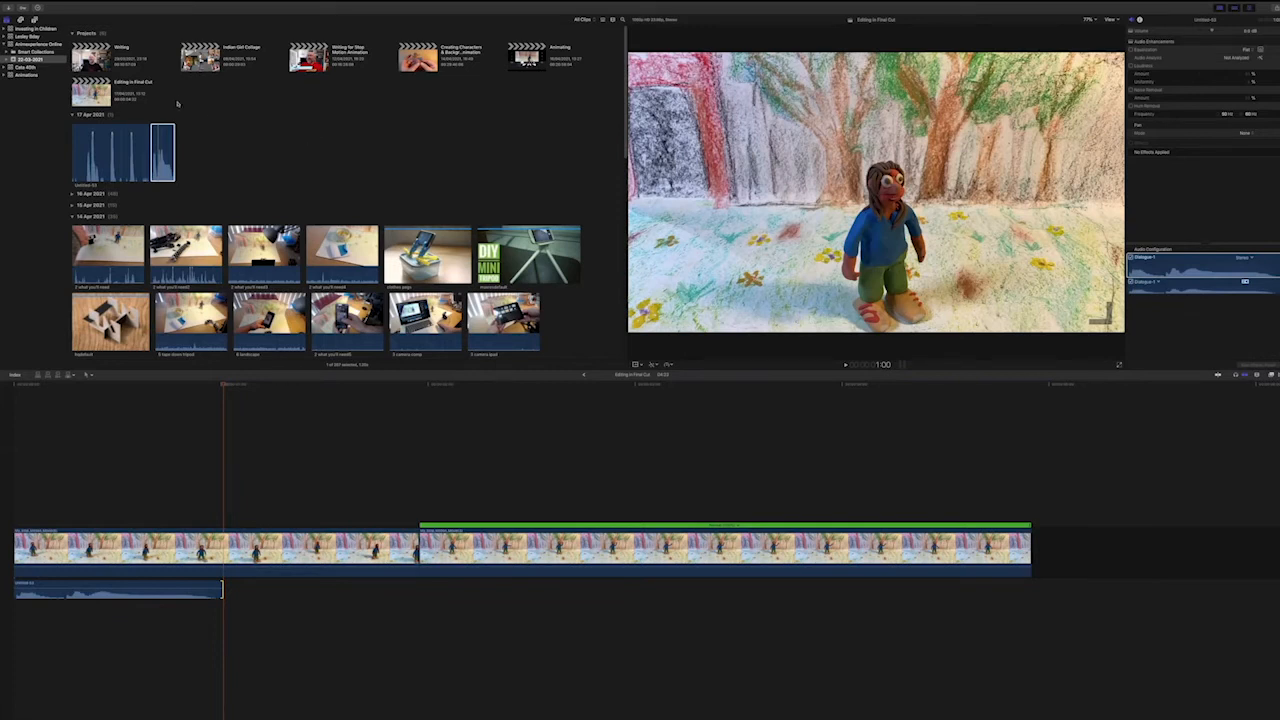
Audition the Comedy Horns sound effect and place its opening section beneath the first clip, overlapping the recording slightly and ending at the video cut.
{"action": "left_click", "coordinate": [20, 20]}
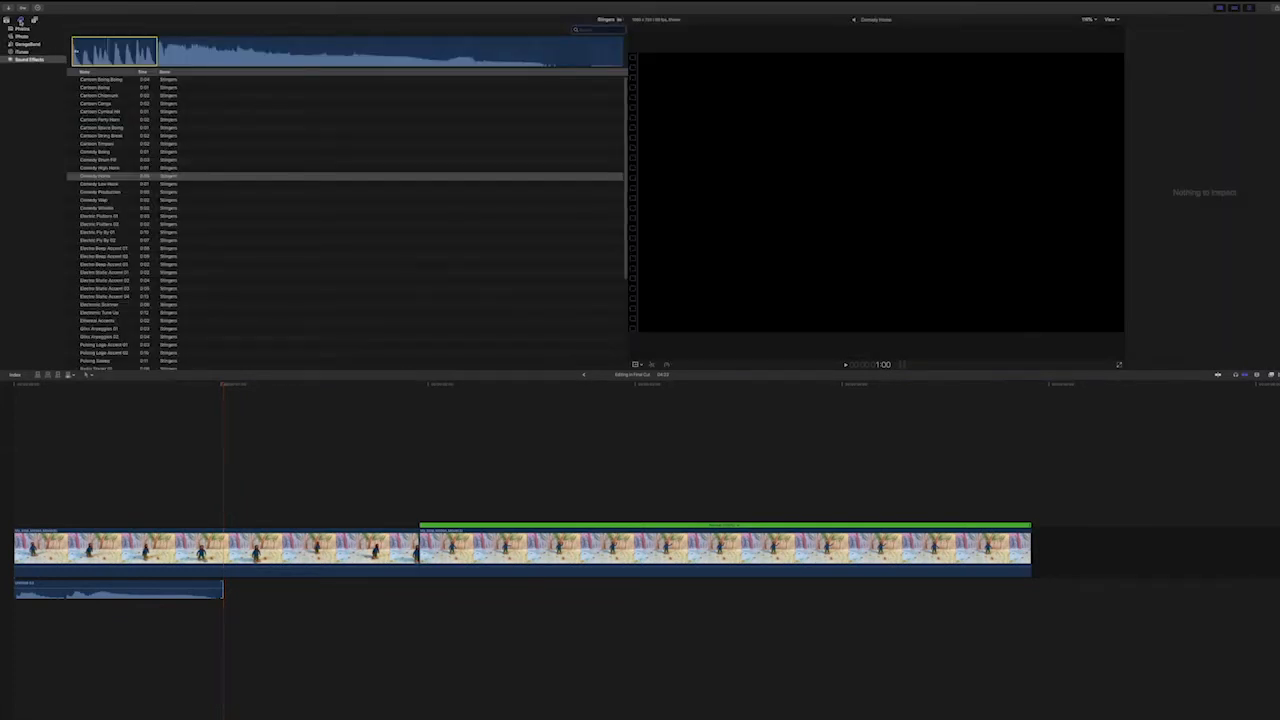
{"action": "left_click", "coordinate": [73, 177]}
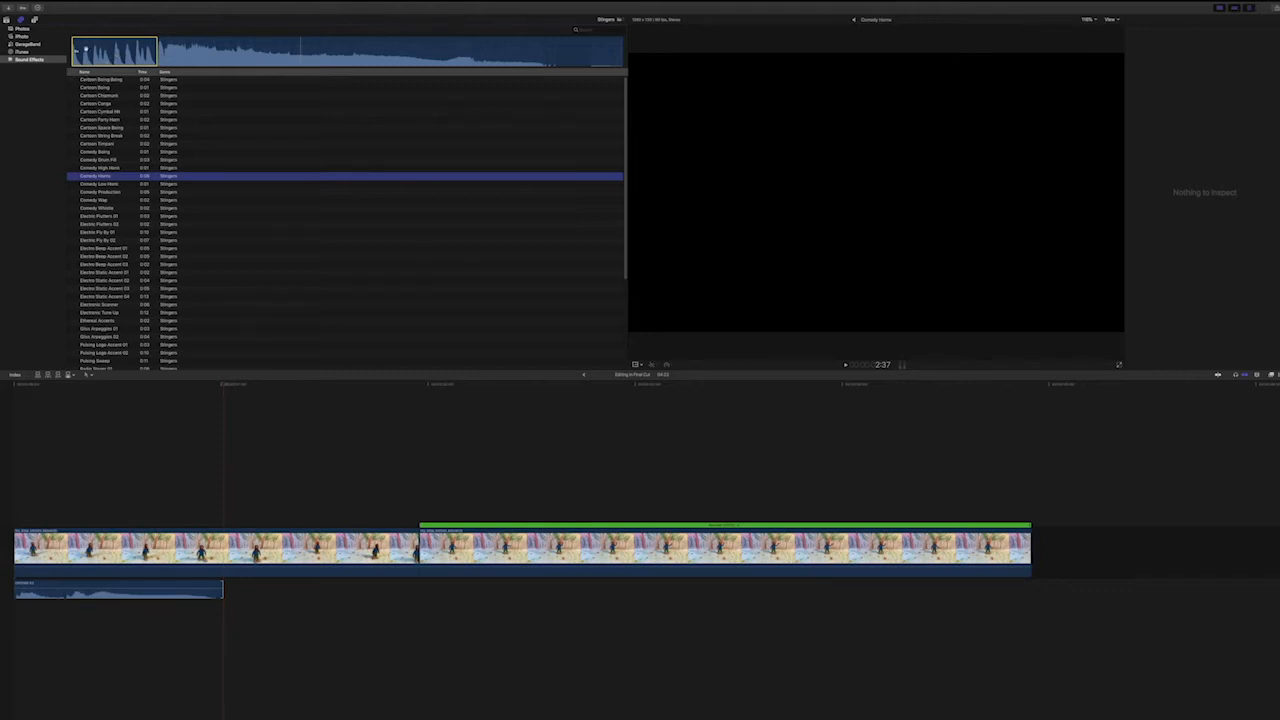
{"action": "key", "text": "space"}
{"action": "left_click_drag", "start_coordinate": [331, 375], "coordinate": [221, 592]}
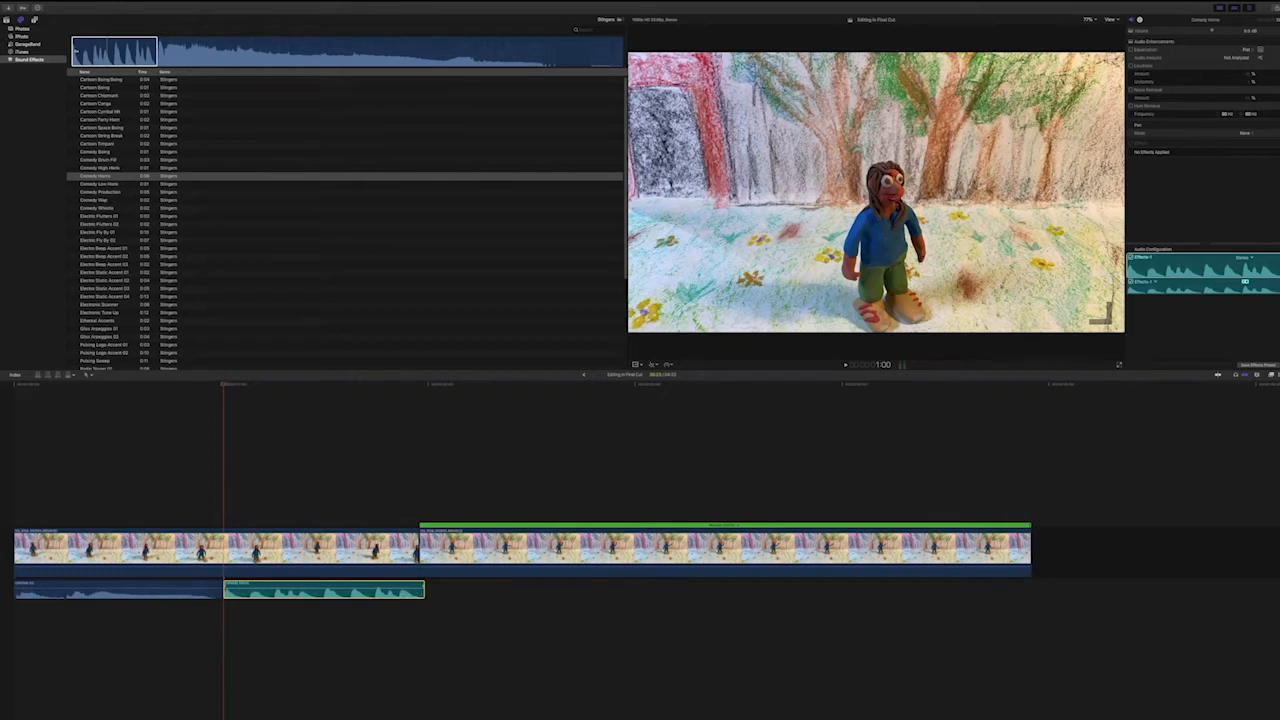
{"action": "left_click_drag", "start_coordinate": [364, 590], "coordinate": [357, 611]}
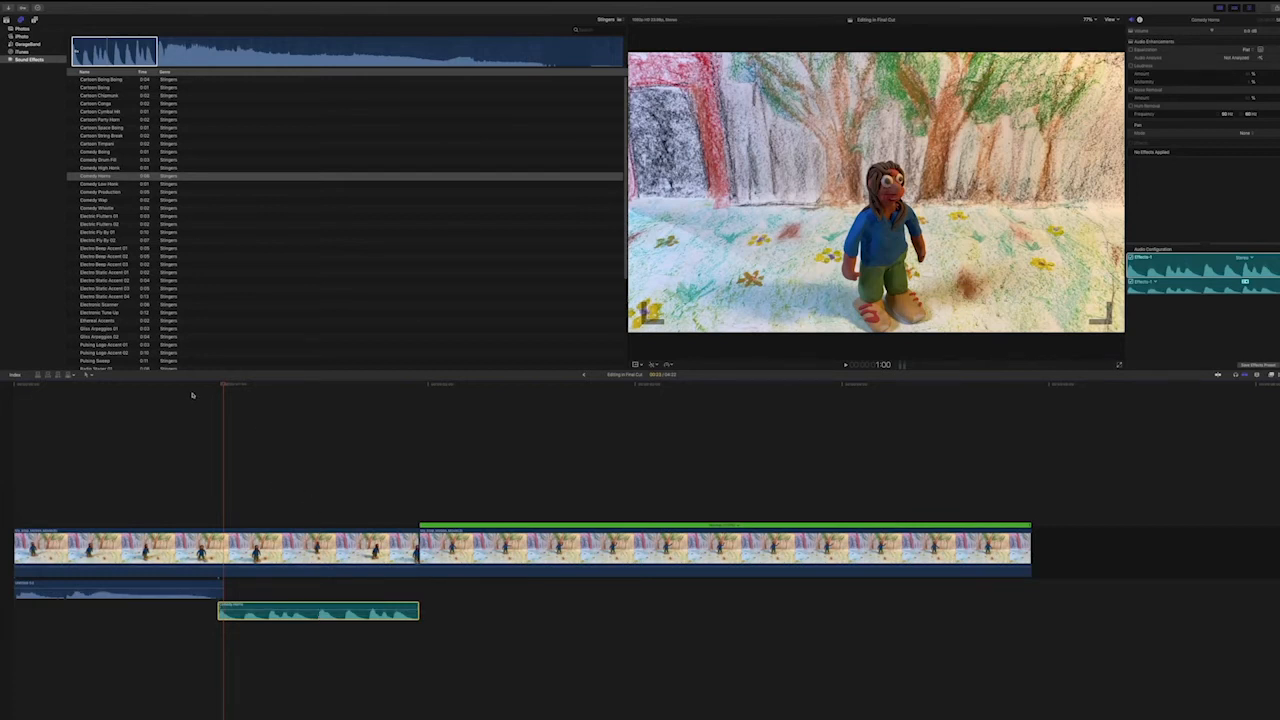
Play the sequence from the beginning to check the recording and the sound effect together.
{"action": "left_click", "coordinate": [15, 386]}
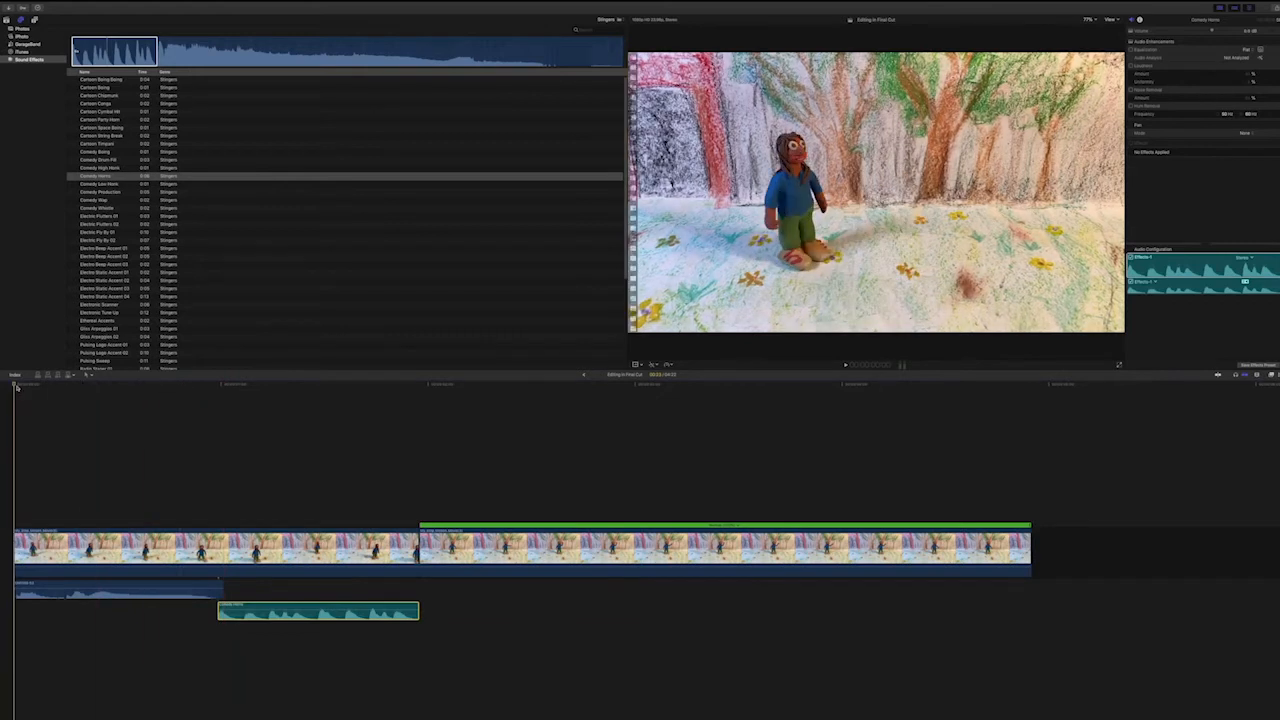
{"action": "key", "text": "space"}
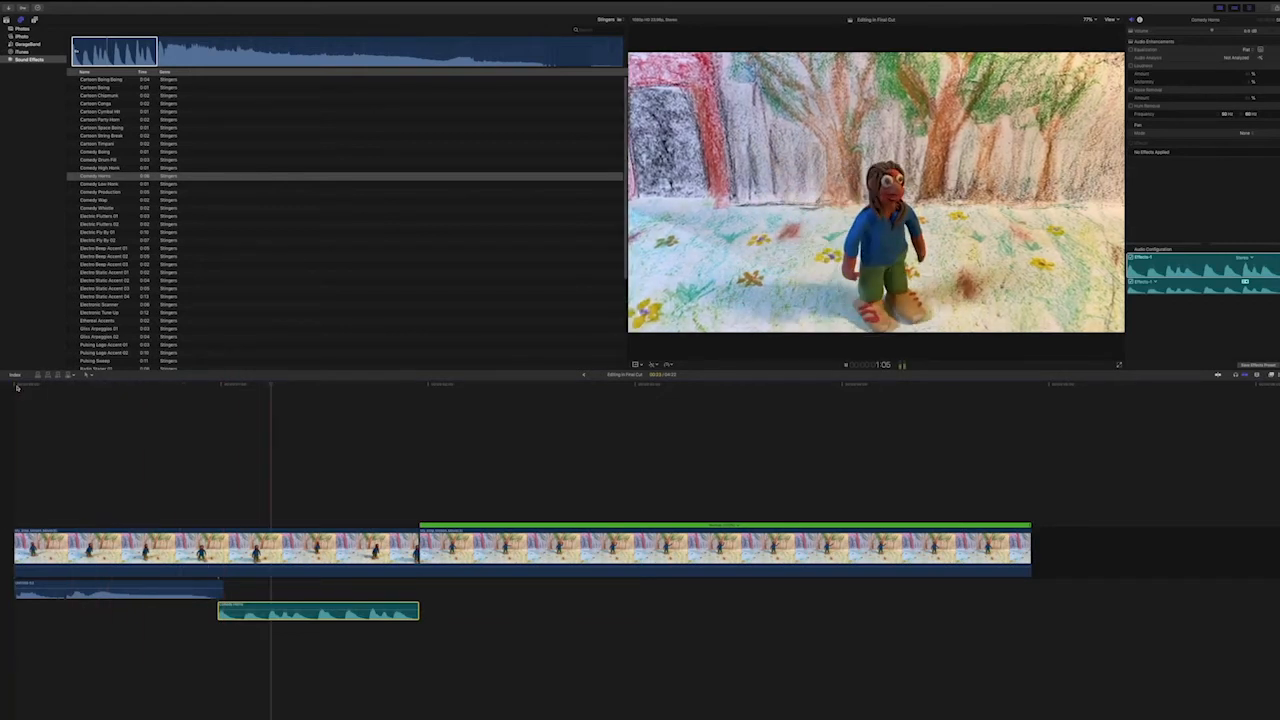
{"action": "key", "text": "space"}
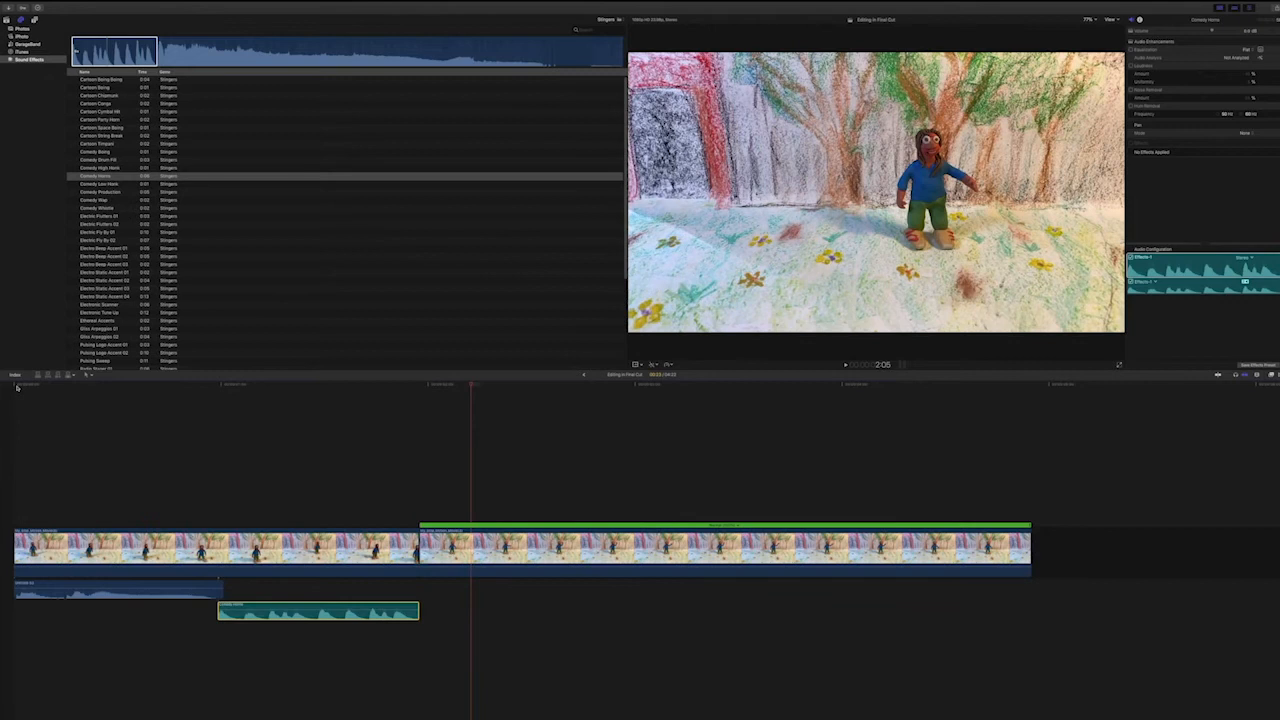
Record a voiceover on the timeline starting at 1:23, where the waving-figure clip begins.
{"action": "left_click", "coordinate": [420, 390]}
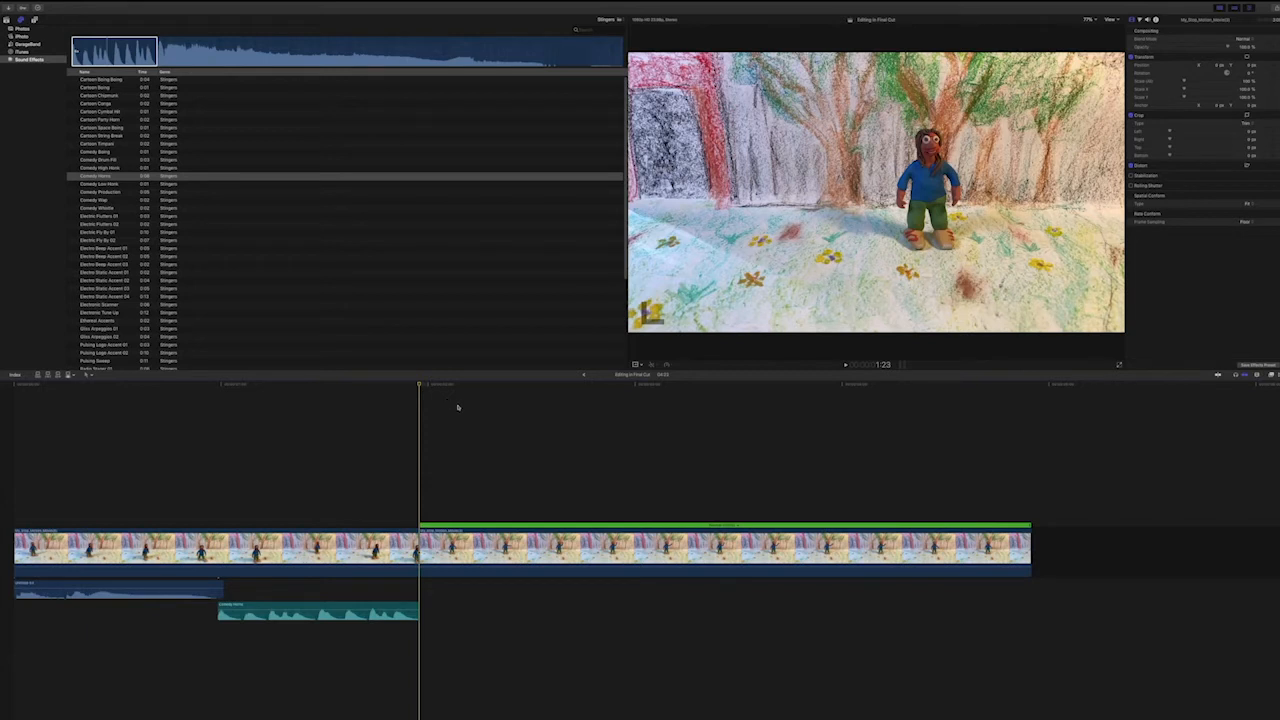
{"action": "left_click", "coordinate": [175, 5]}
{"action": "left_click", "coordinate": [185, 74]}
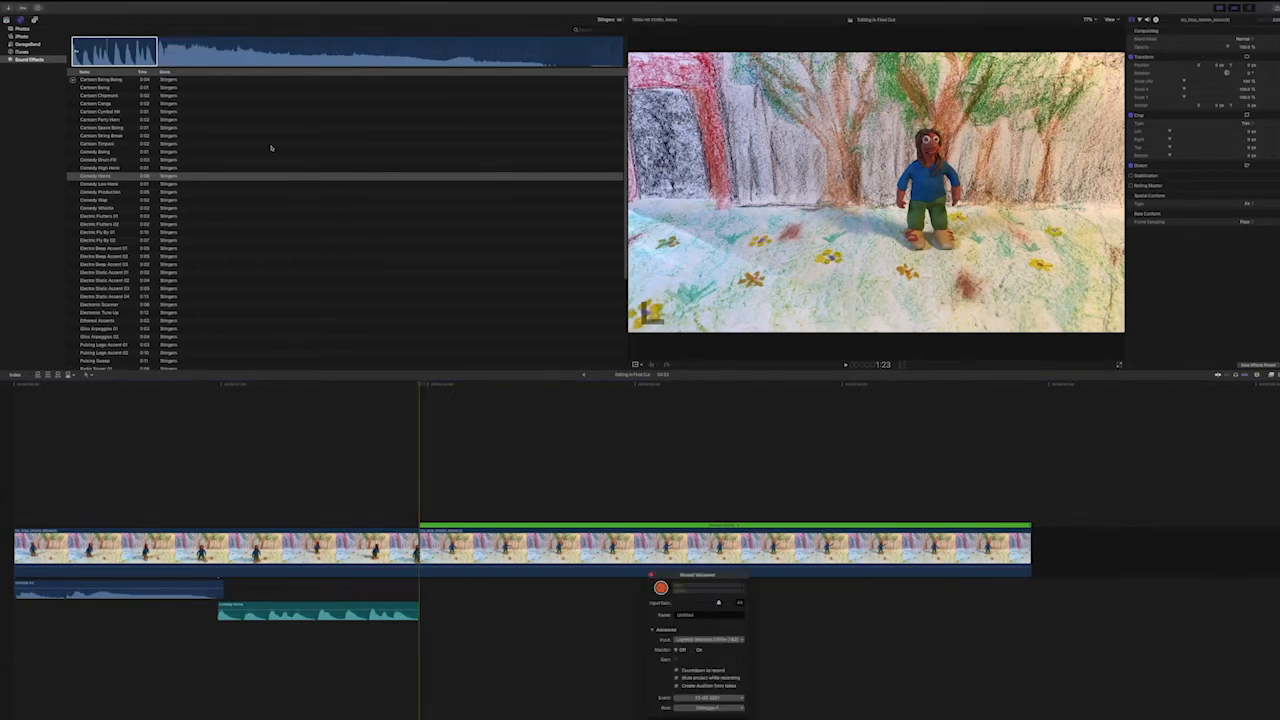
{"action": "left_click_drag", "start_coordinate": [680, 577], "coordinate": [561, 378]}
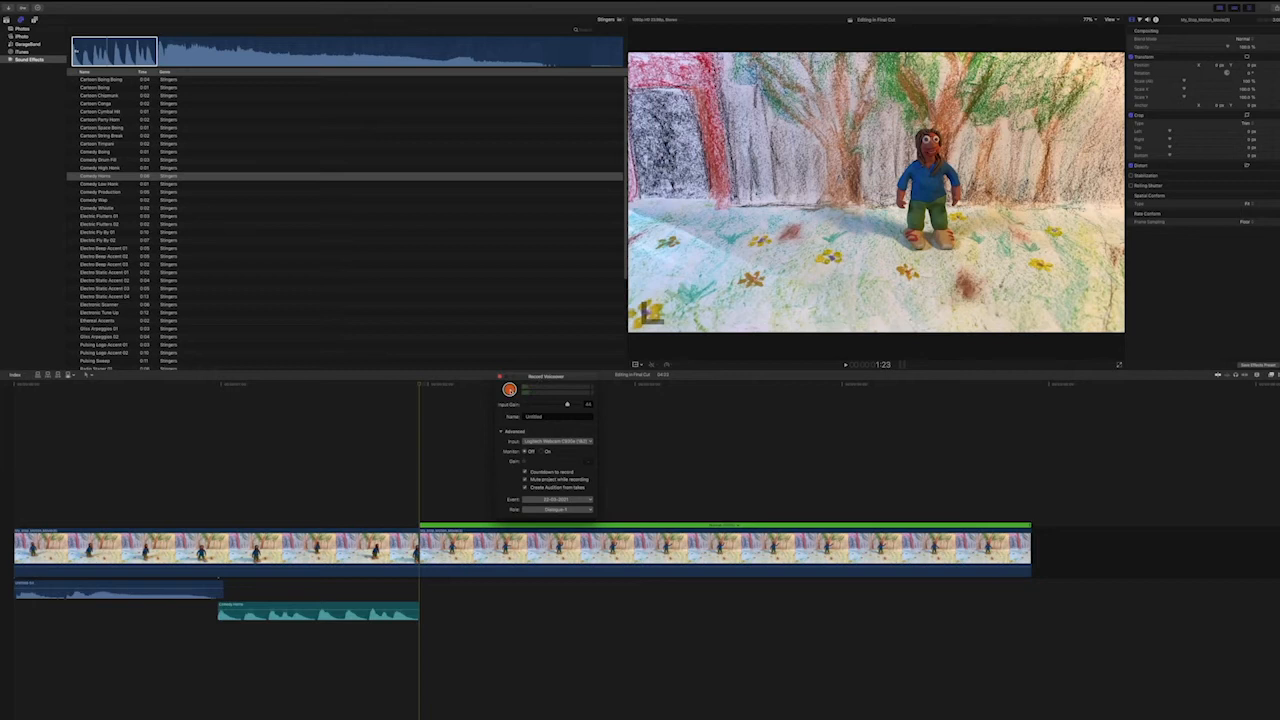
{"action": "left_click", "coordinate": [510, 390]}
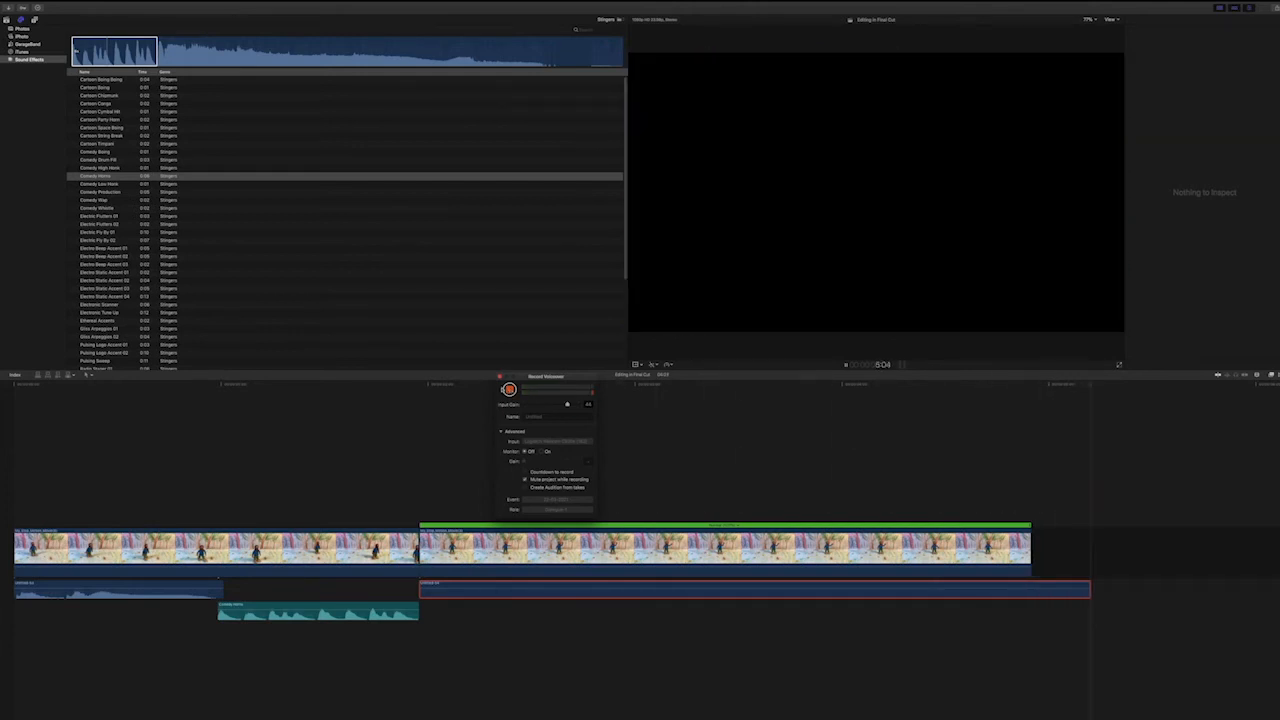
{"action": "key", "text": "space"}
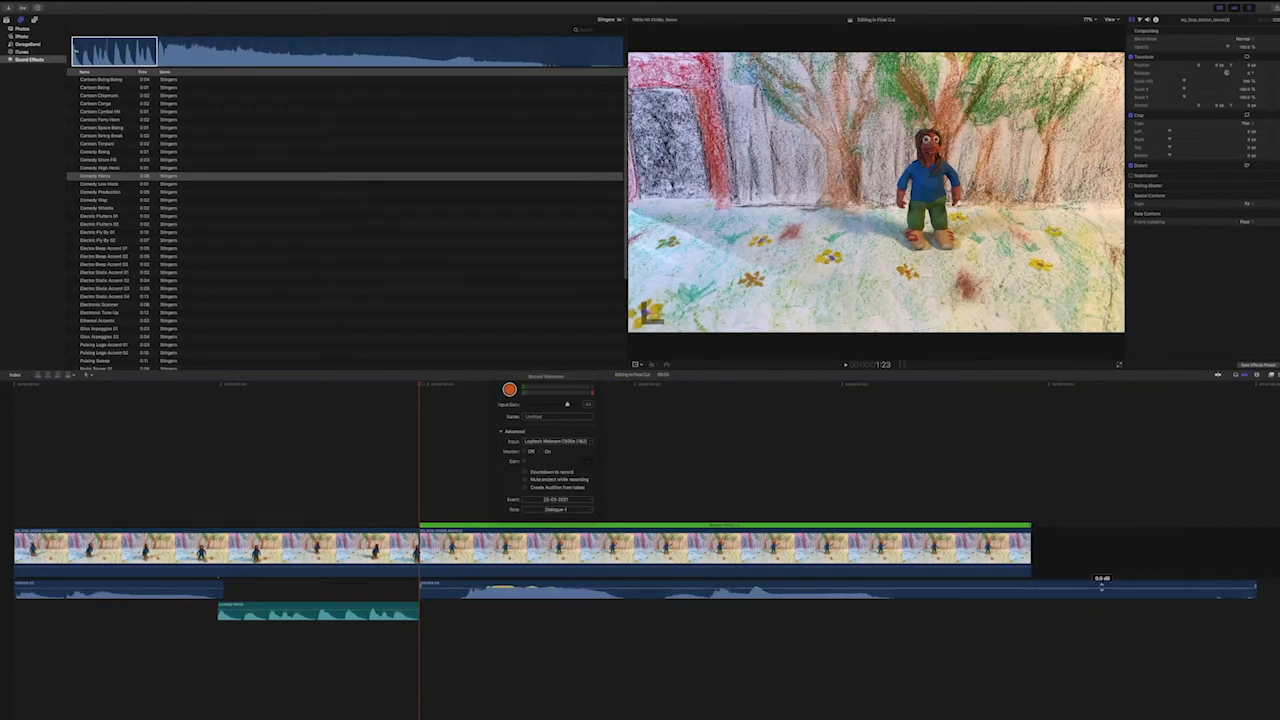
Trim the silence off the end of the new voiceover and close the recording window.
{"action": "left_click_drag", "start_coordinate": [1256, 590], "coordinate": [899, 595]}
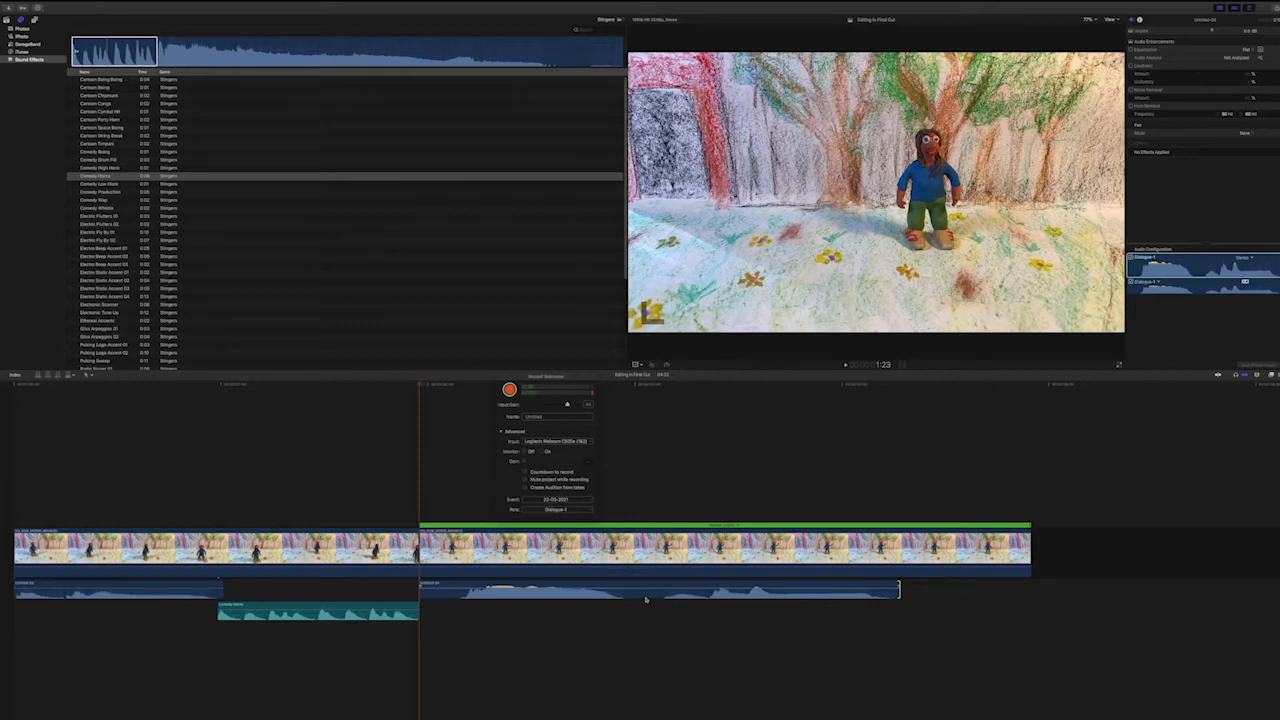
{"action": "left_click", "coordinate": [646, 597]}
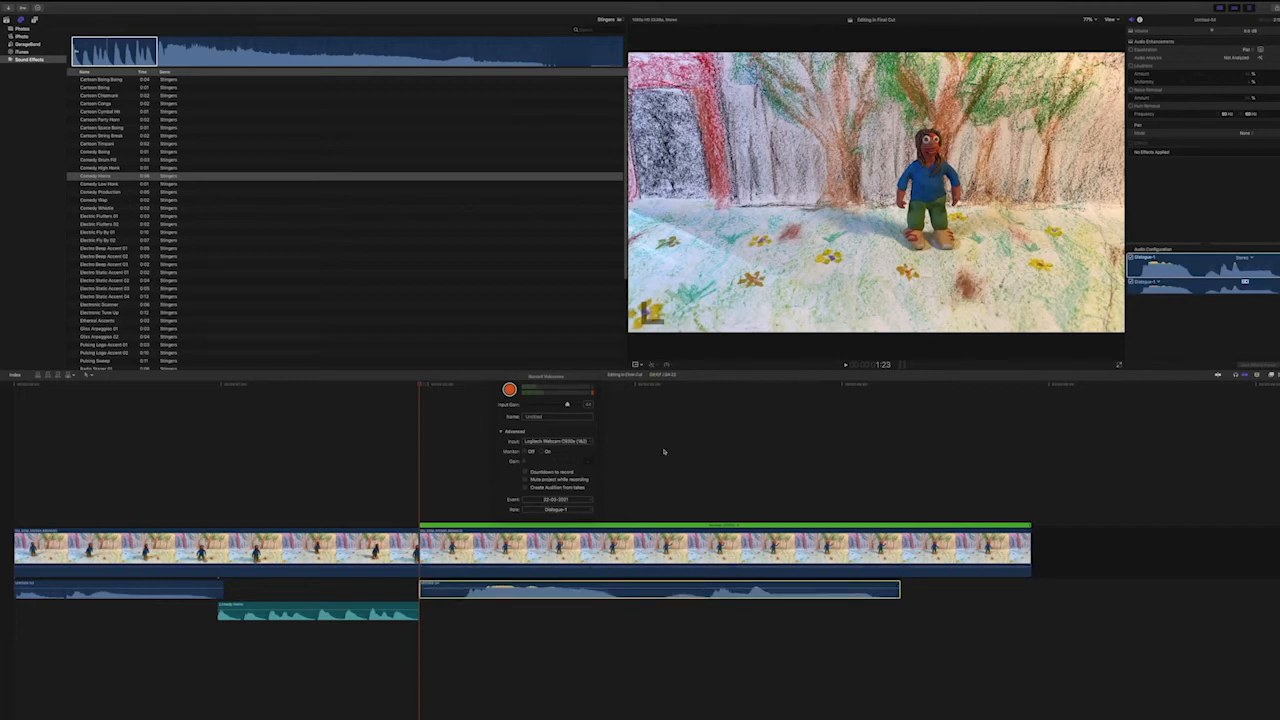
{"action": "left_click", "coordinate": [499, 377]}
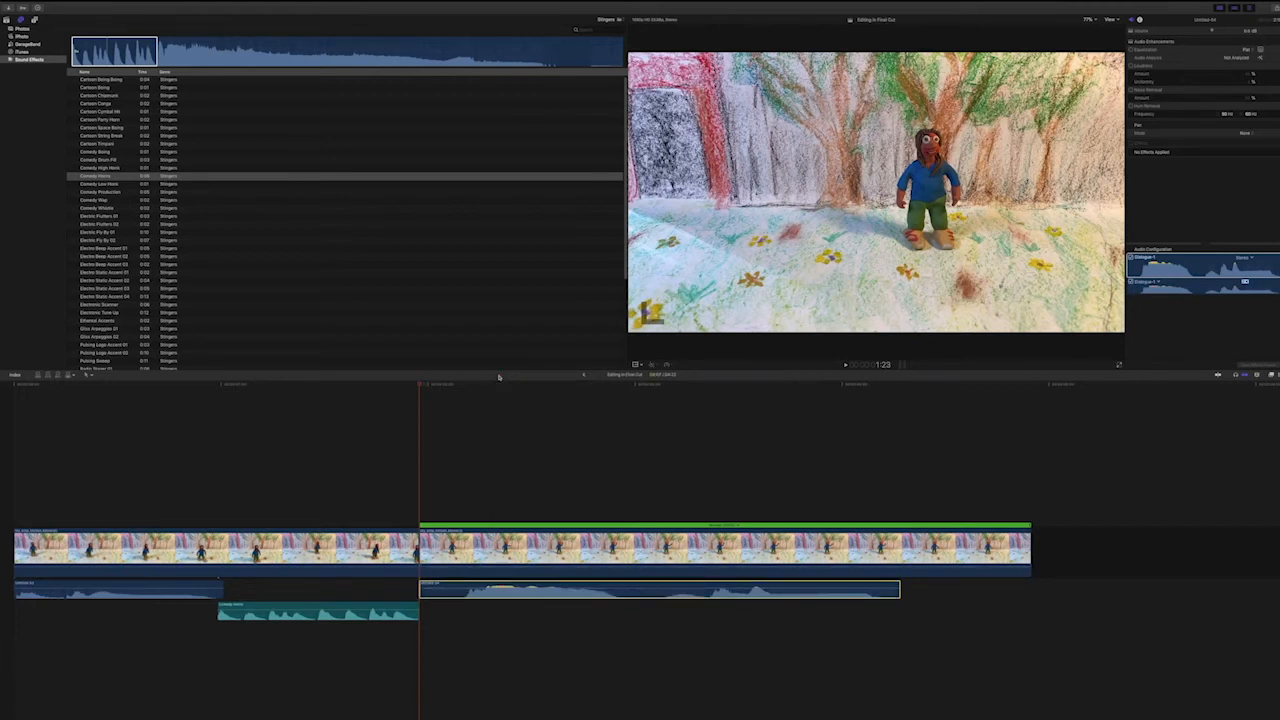
Play the waving-figure clip from its start to hear the trimmed voiceover.
{"action": "left_click", "coordinate": [419, 386]}
{"action": "key", "text": "space"}
{"action": "key", "text": "space"}
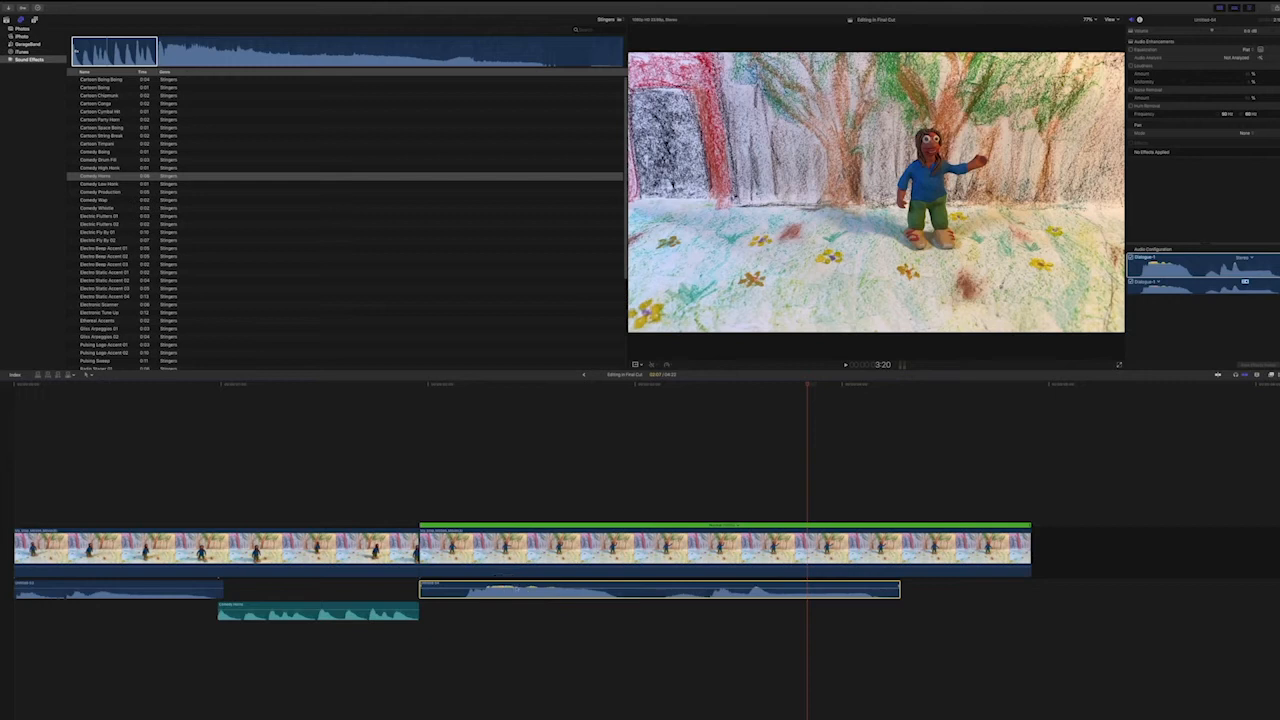
Lower the voiceover's volume slightly and replay it from near the start of the waving-figure clip.
{"action": "mouse_move", "coordinate": [634, 589]}
{"action": "left_click_drag", "start_coordinate": [634, 589], "coordinate": [634, 591]}
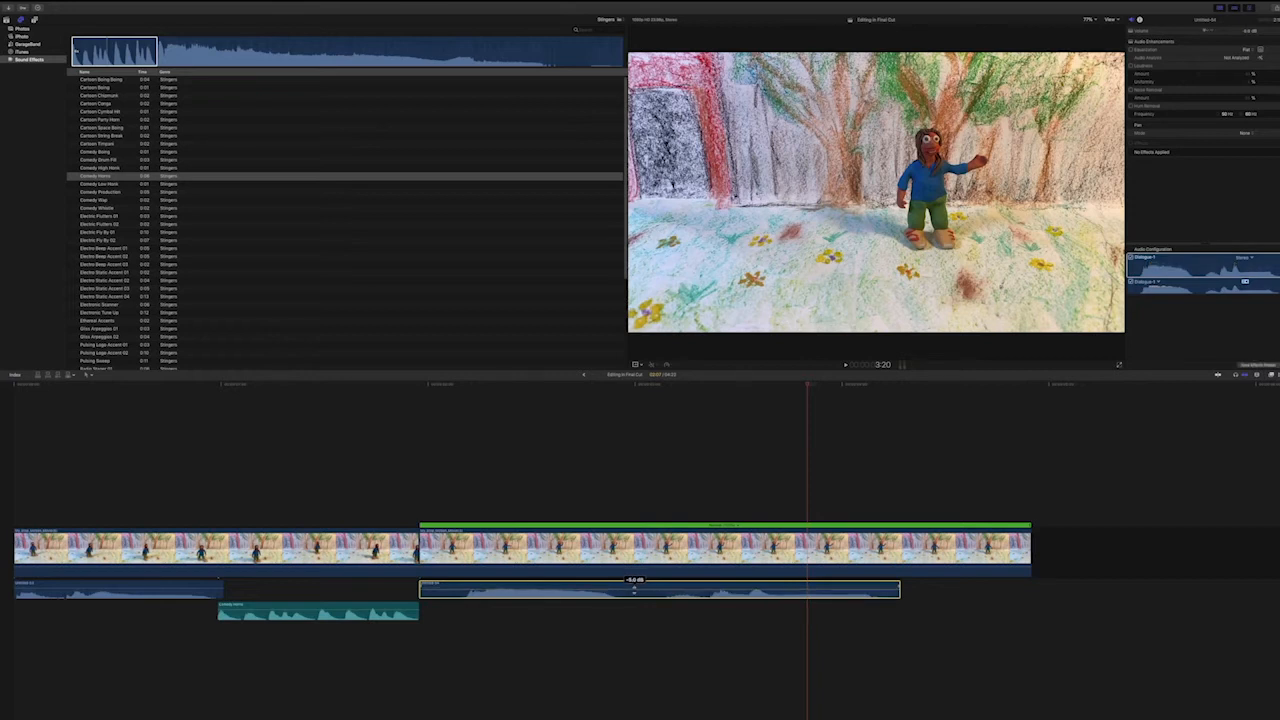
{"action": "left_click", "coordinate": [438, 384]}
{"action": "key", "text": "space"}
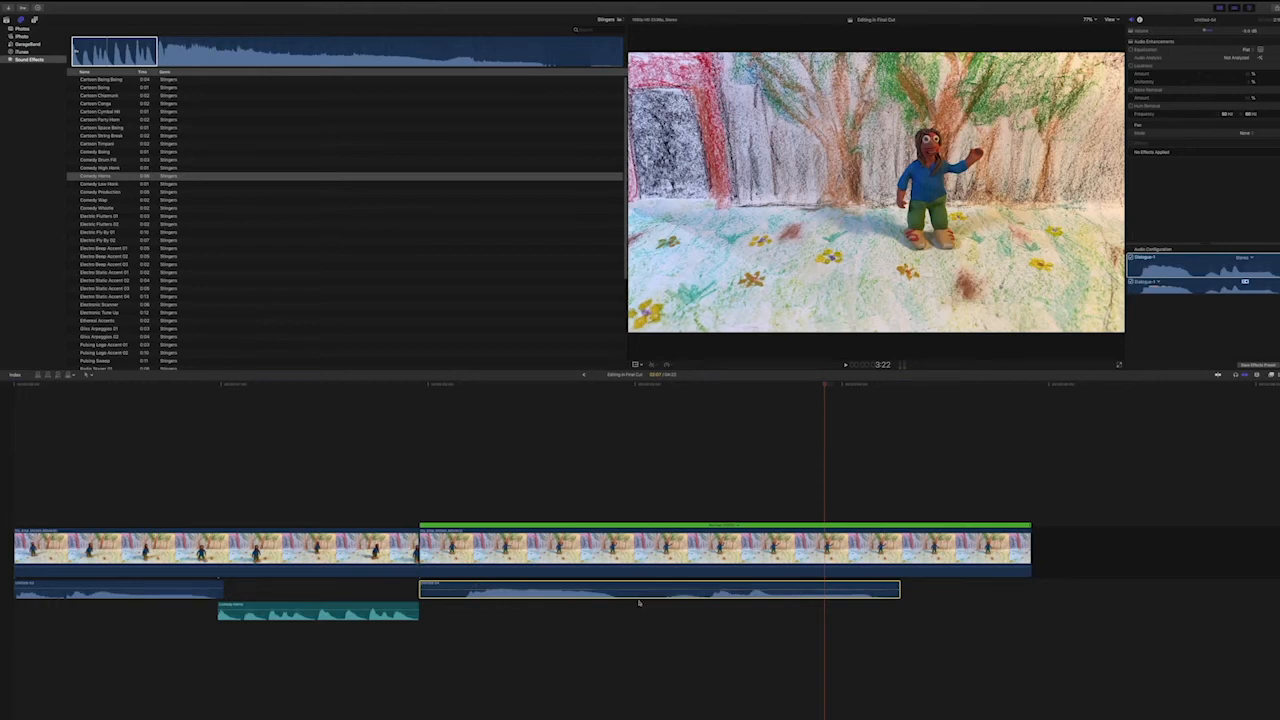
Split the waving-figure clip's voiceover at 3:01 with the Blade tool and move its second part to the end of that clip.
{"action": "left_click_drag", "start_coordinate": [587, 383], "coordinate": [645, 387]}
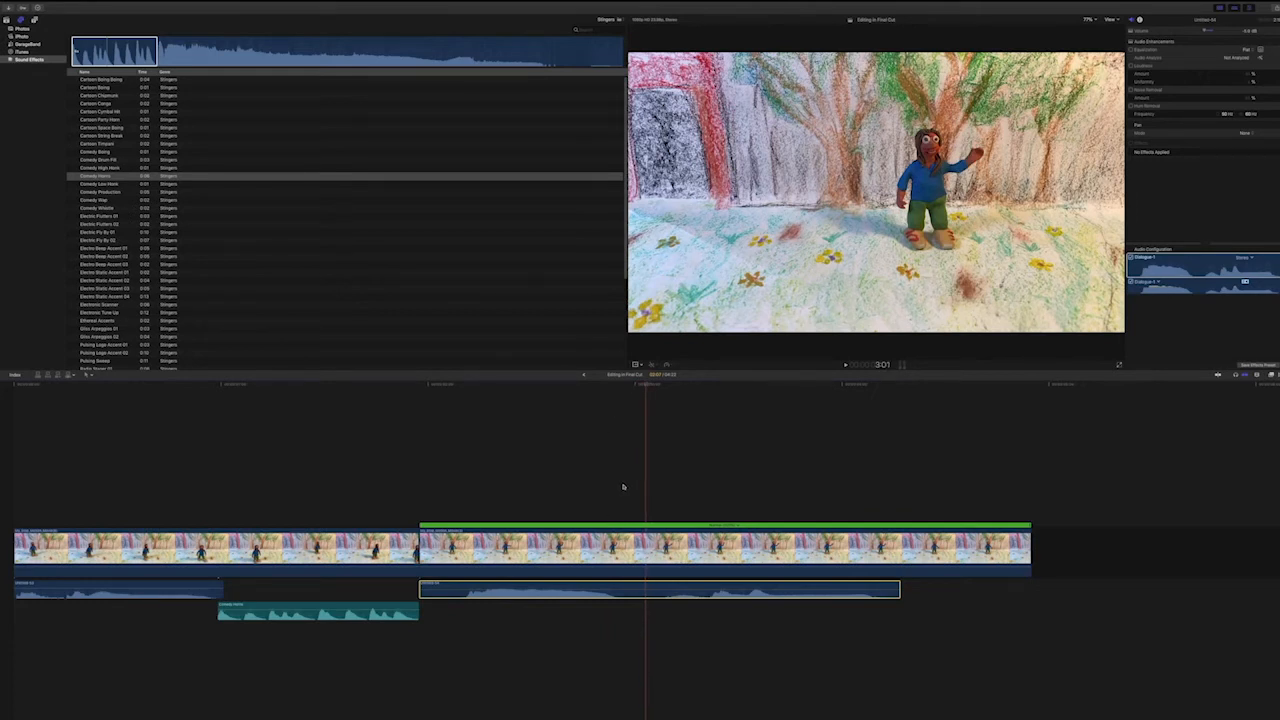
{"action": "left_click", "coordinate": [92, 375]}
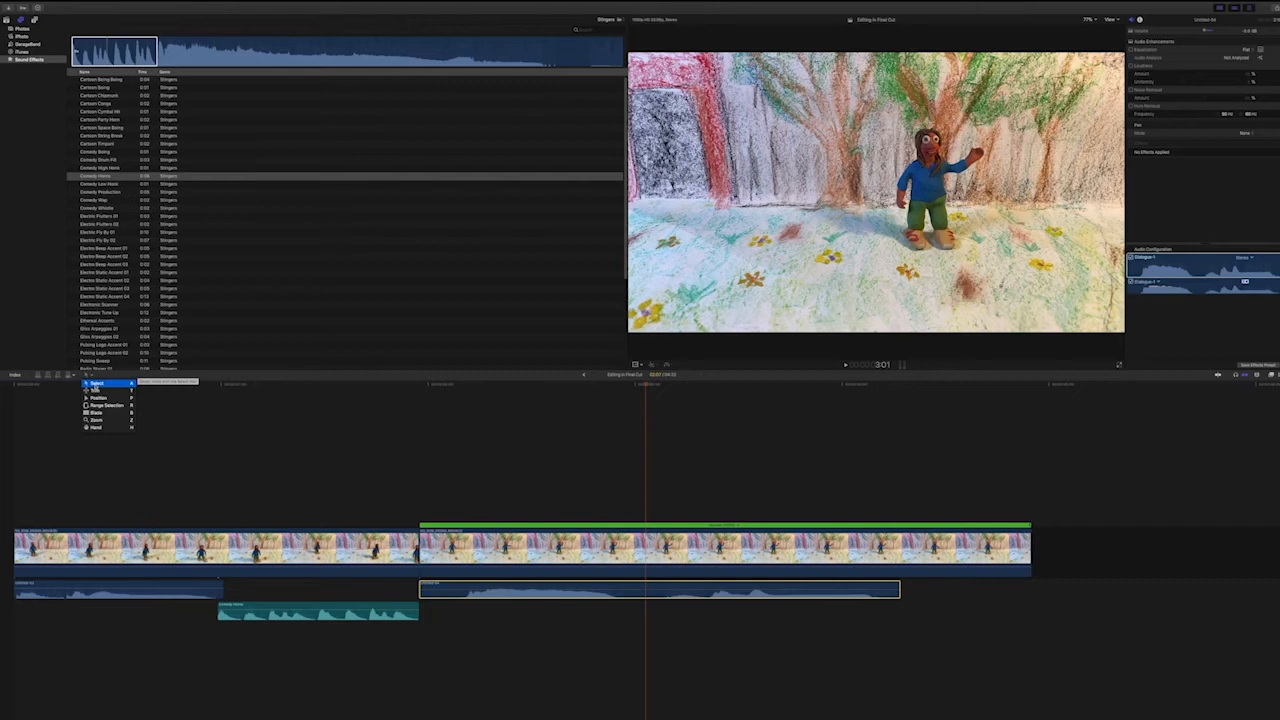
{"action": "left_click", "coordinate": [95, 383]}
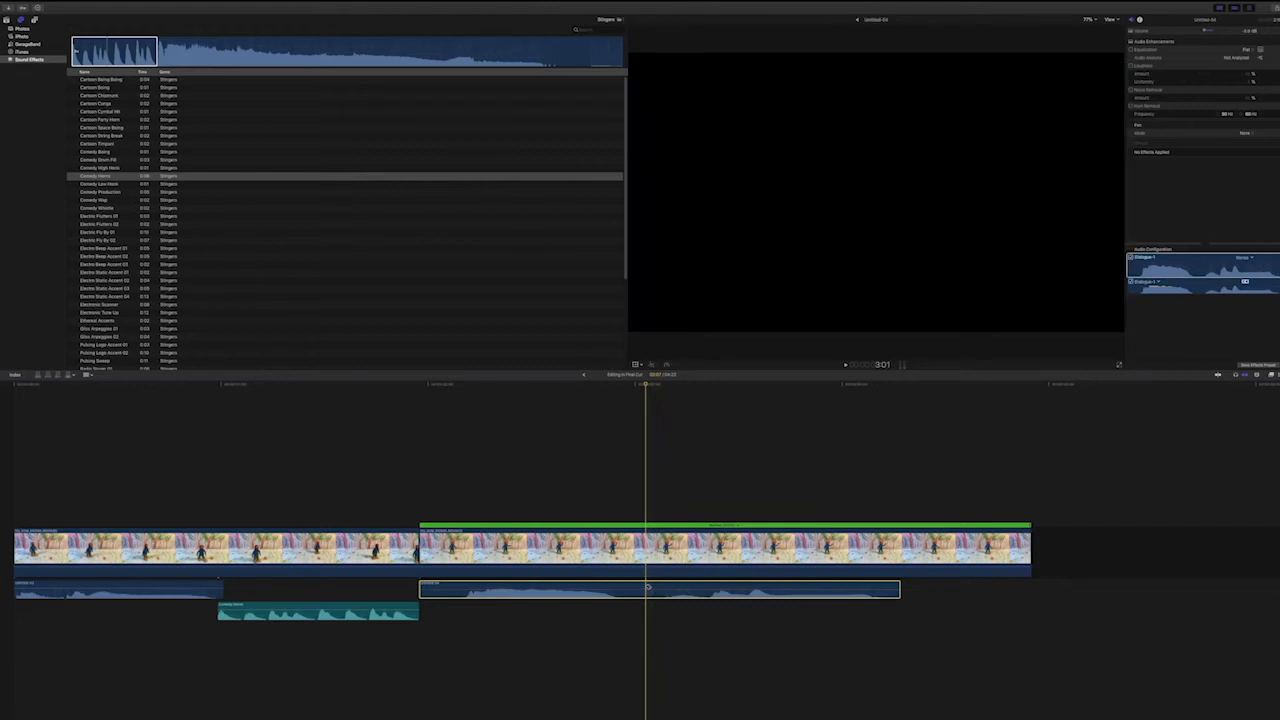
{"action": "left_click", "coordinate": [648, 587]}
{"action": "key", "text": "super+4"}
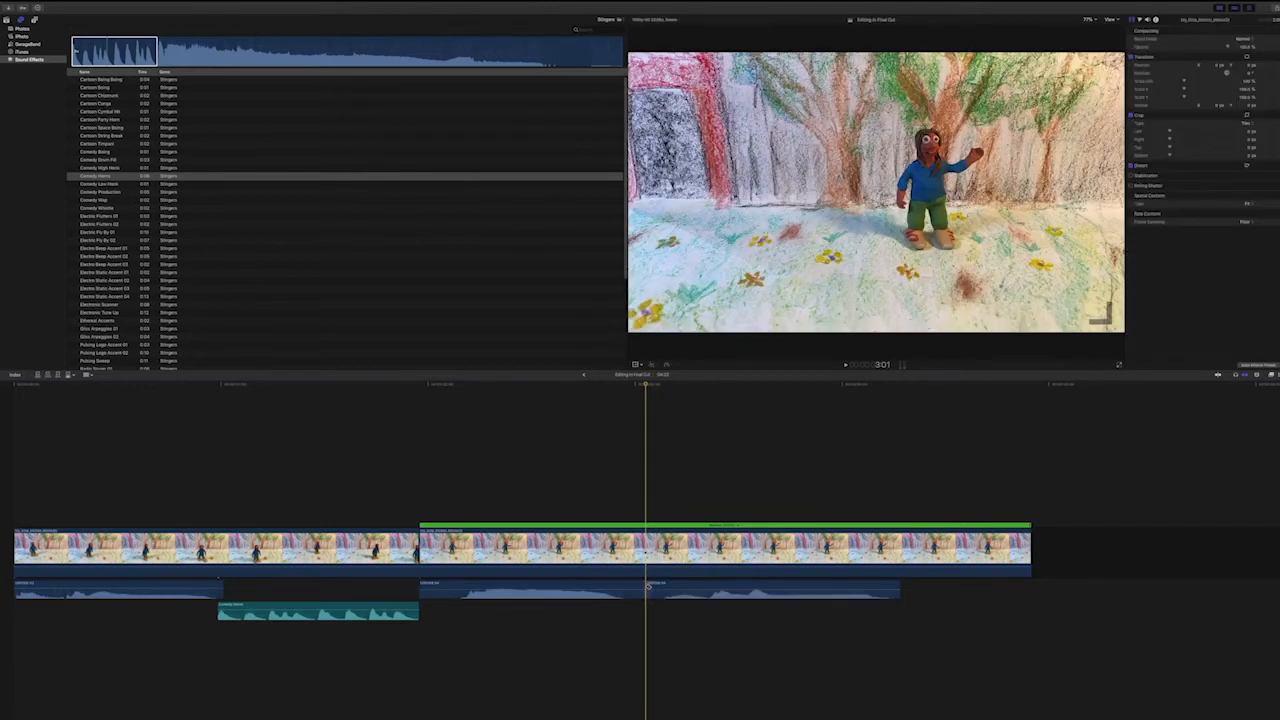
{"action": "key", "text": "a"}
{"action": "left_click_drag", "start_coordinate": [700, 587], "coordinate": [837, 584]}
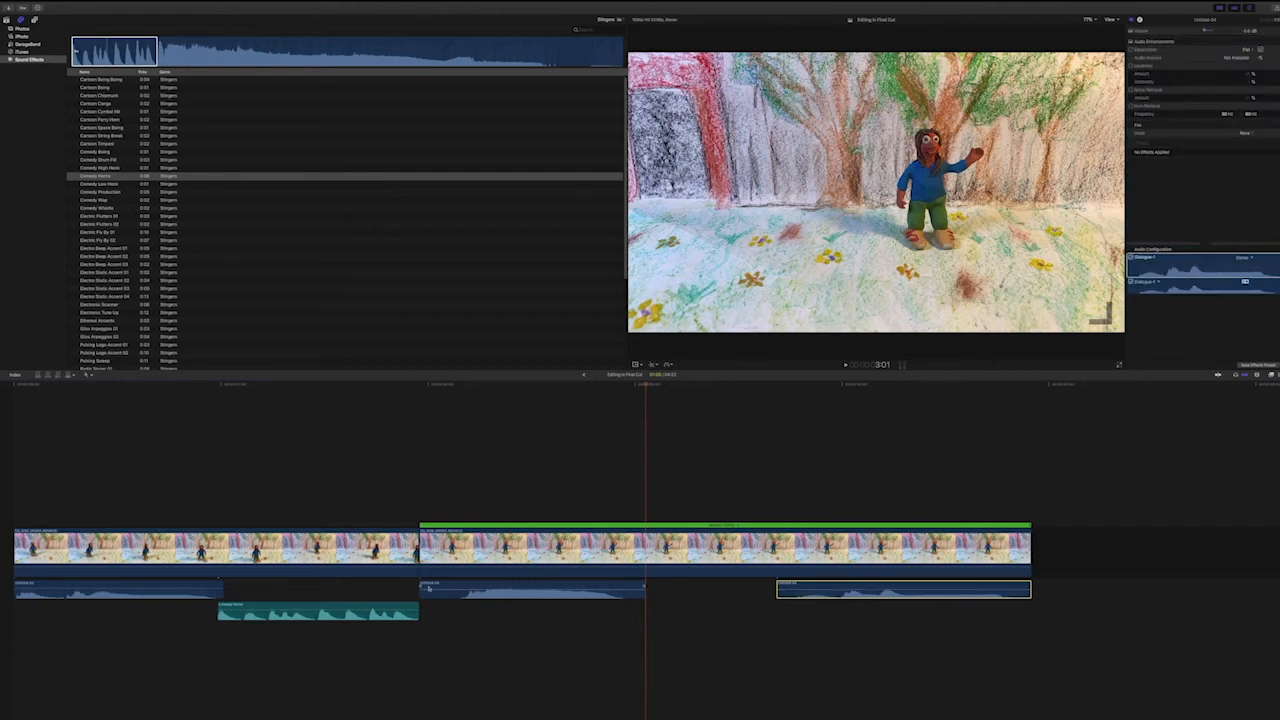
Trim the silence off the start of the first voiceover part under the waving-figure clip and shift it slightly earlier.
{"action": "left_click_drag", "start_coordinate": [420, 594], "coordinate": [455, 590]}
{"action": "left_click_drag", "start_coordinate": [536, 588], "coordinate": [515, 587]}
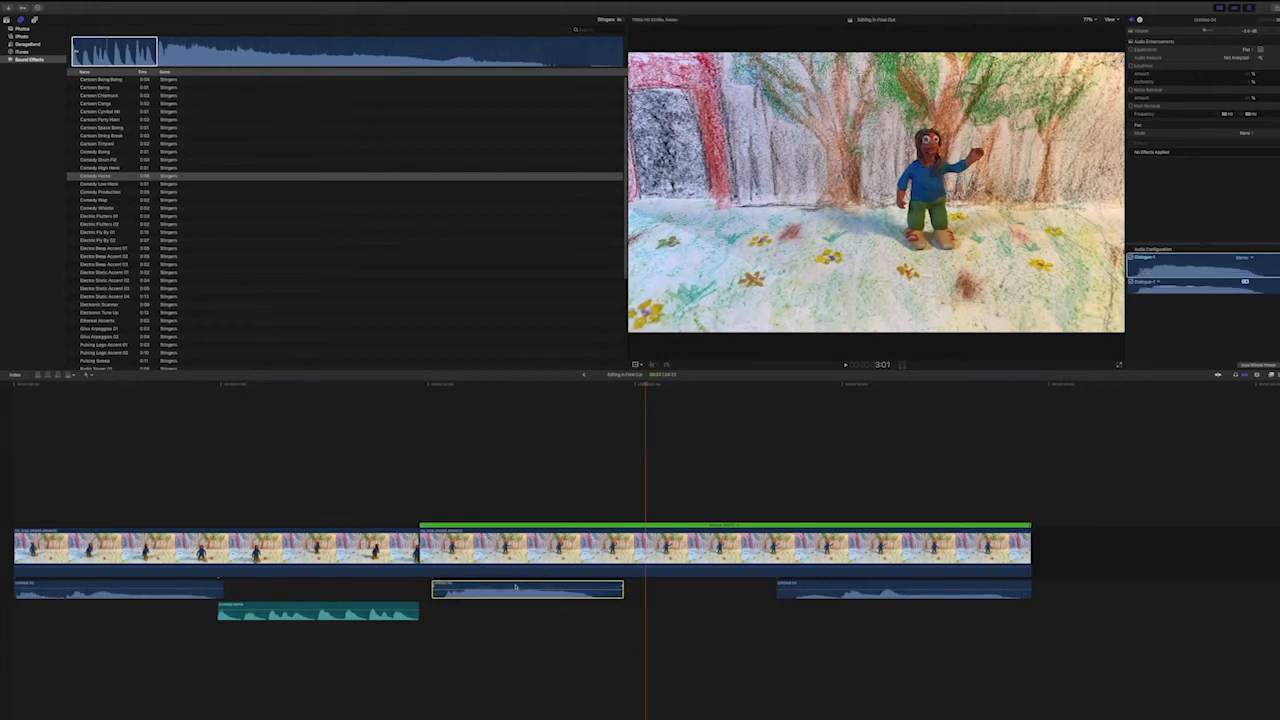
Play the whole sequence from the beginning to check the spacing of the voiceover parts.
{"action": "left_click", "coordinate": [14, 386]}
{"action": "key", "text": "space"}
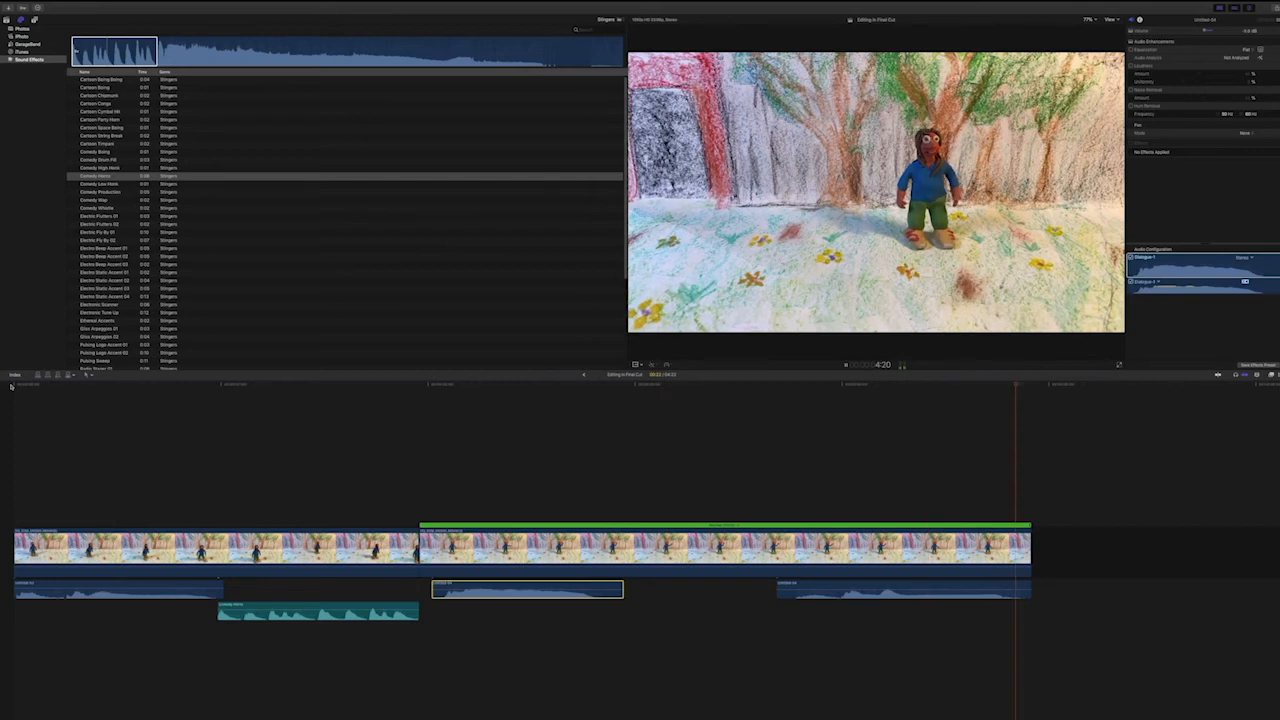
{"action": "scroll", "coordinate": [11, 386], "scroll_direction": "right", "scroll_amount": 1}
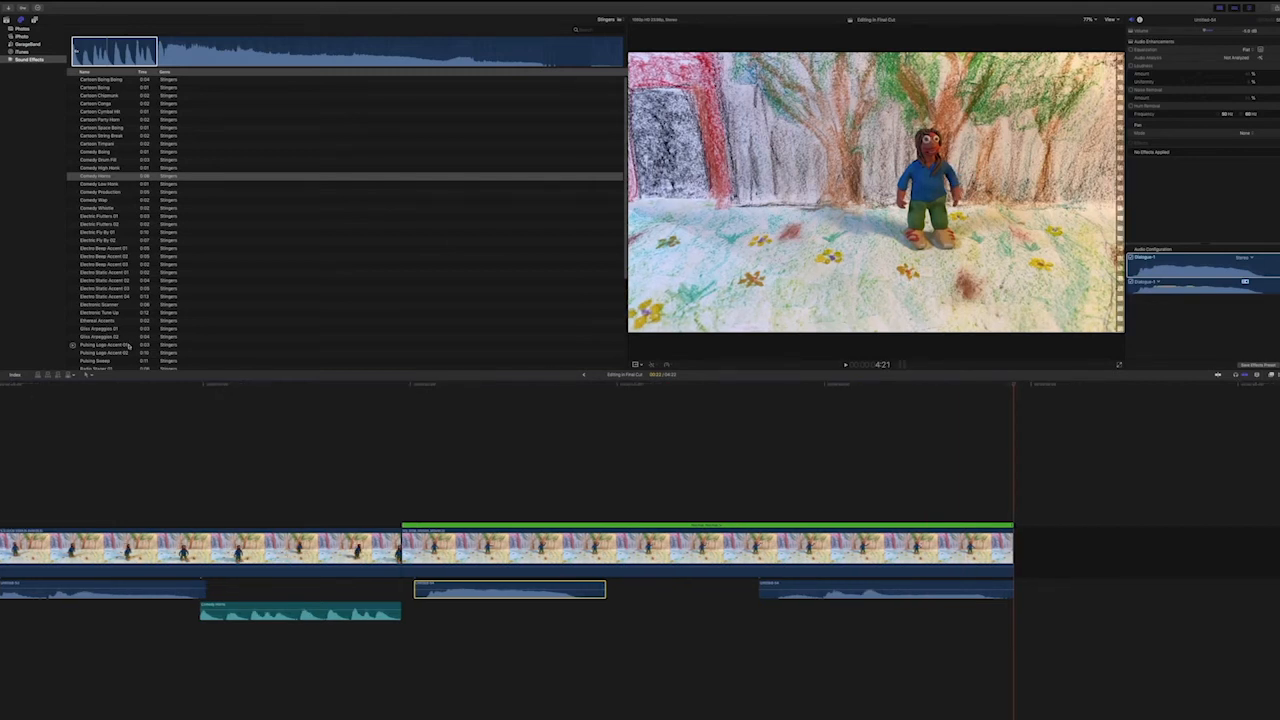
{"action": "scroll", "coordinate": [371, 419], "scroll_direction": "left", "scroll_amount": 1}
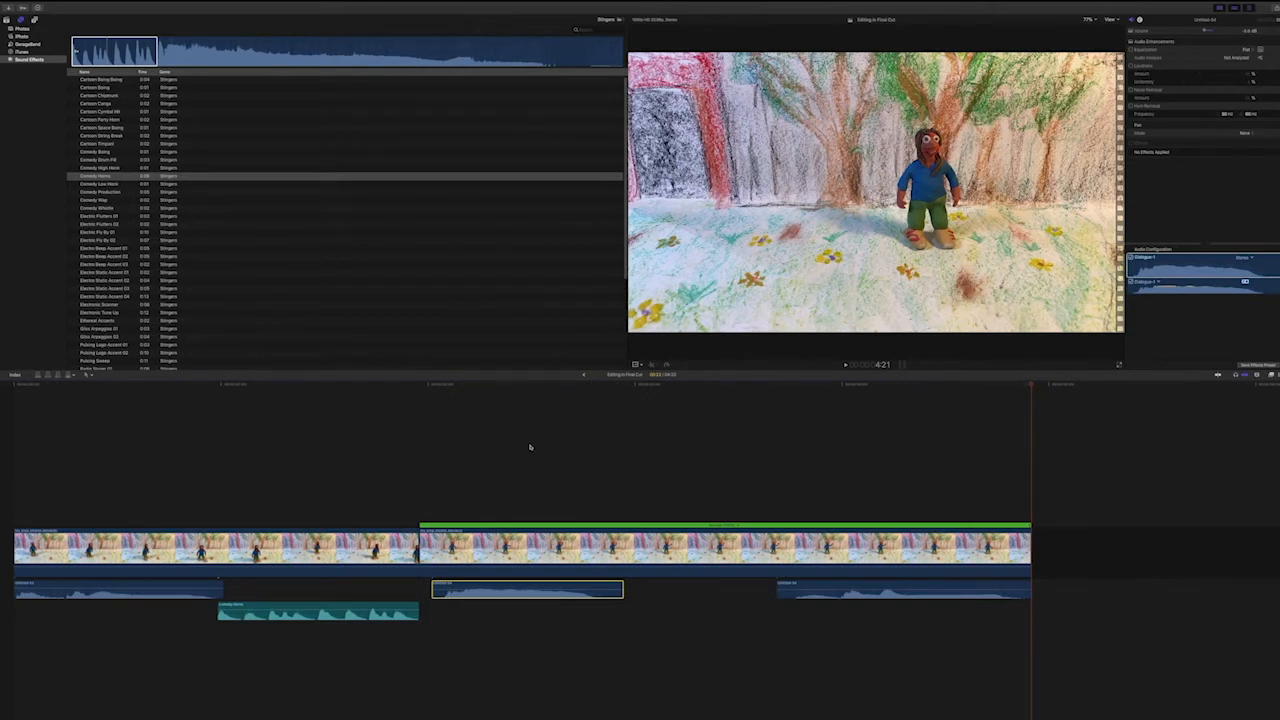
Apply the Helium voice effect to all three voiceover clips together and play the sequence from the start.
{"action": "left_click", "coordinate": [185, 594]}
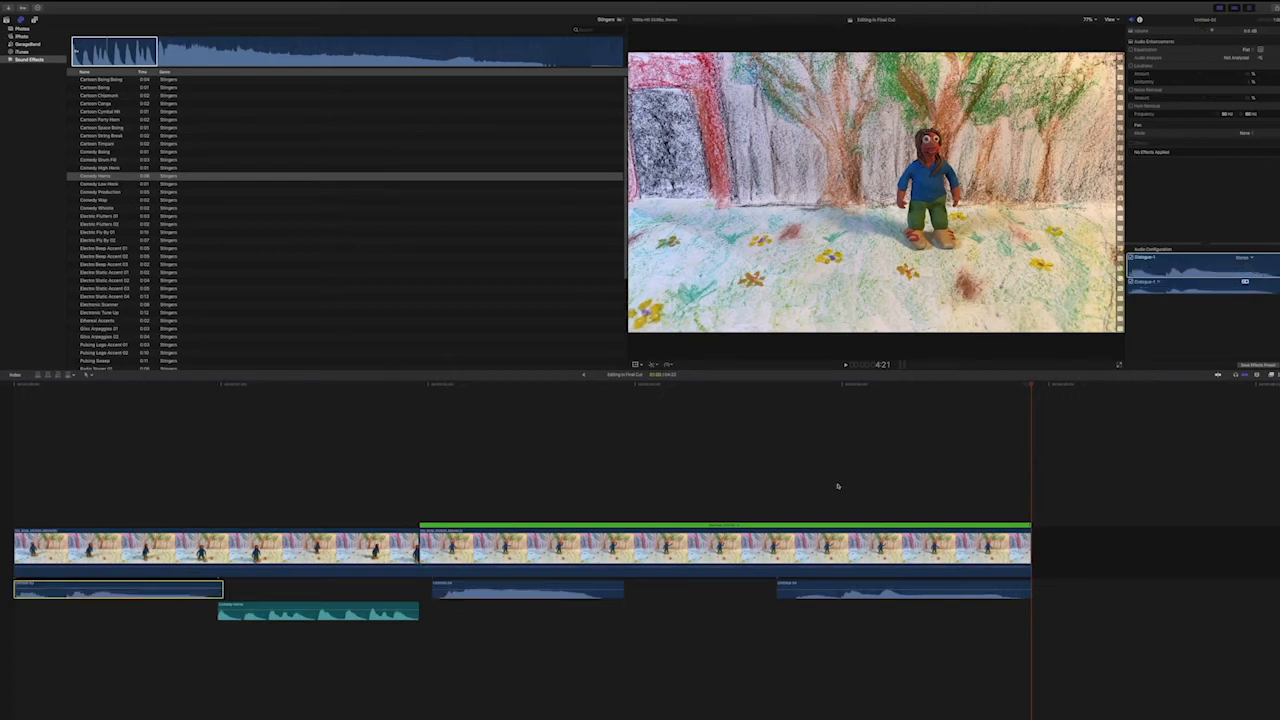
{"action": "left_click", "coordinate": [588, 588], "text": "super"}
{"action": "left_click", "coordinate": [812, 588], "text": "super"}
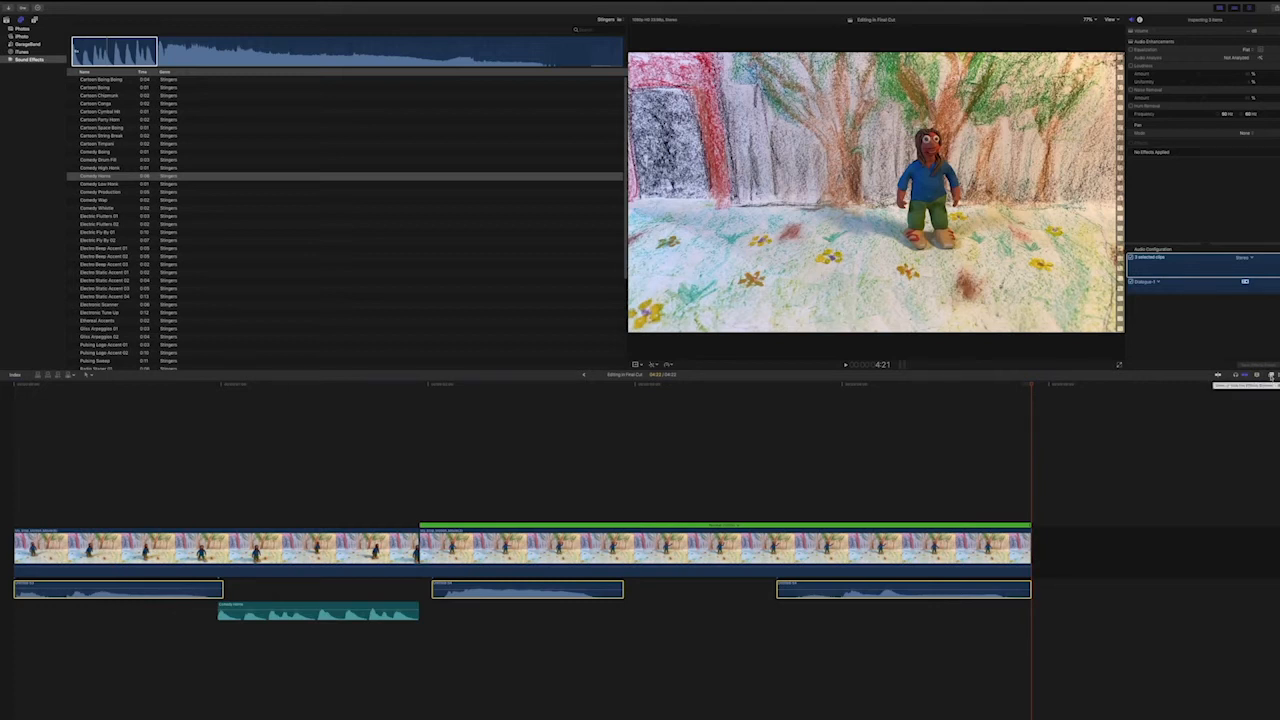
{"action": "left_click", "coordinate": [1271, 376]}
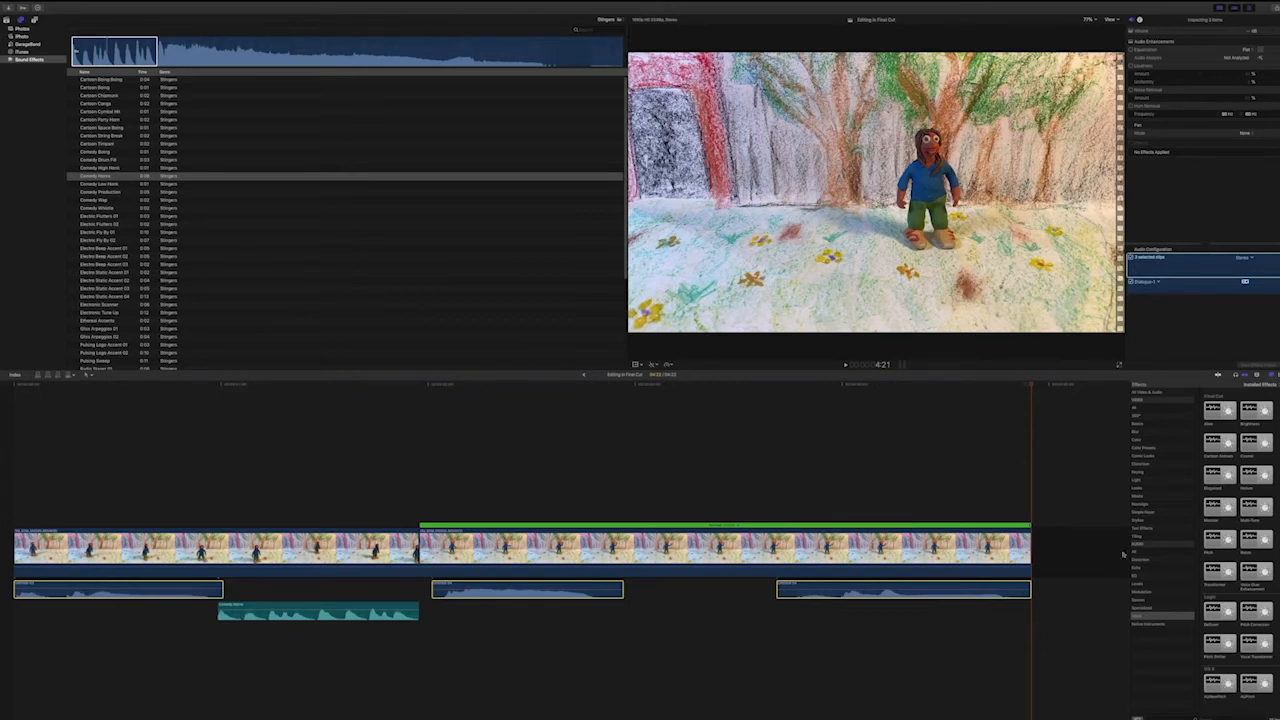
{"action": "left_click", "coordinate": [1137, 616]}
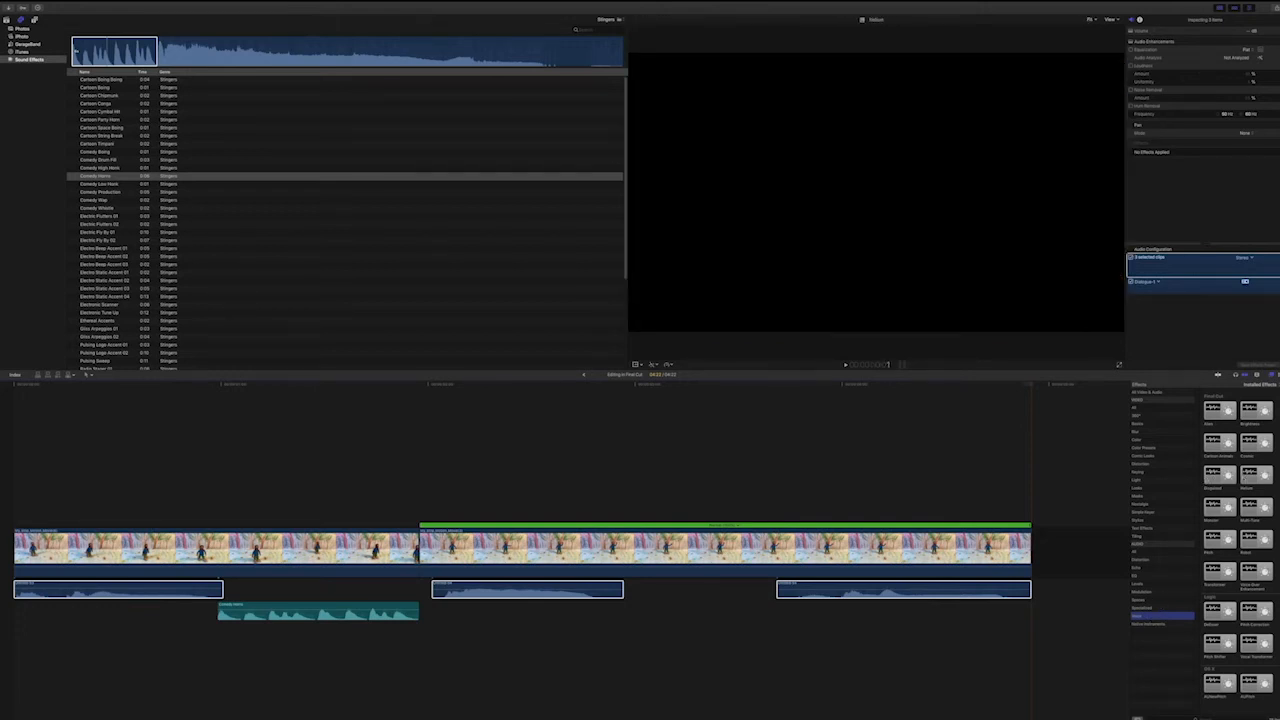
{"action": "double_click", "coordinate": [1253, 477]}
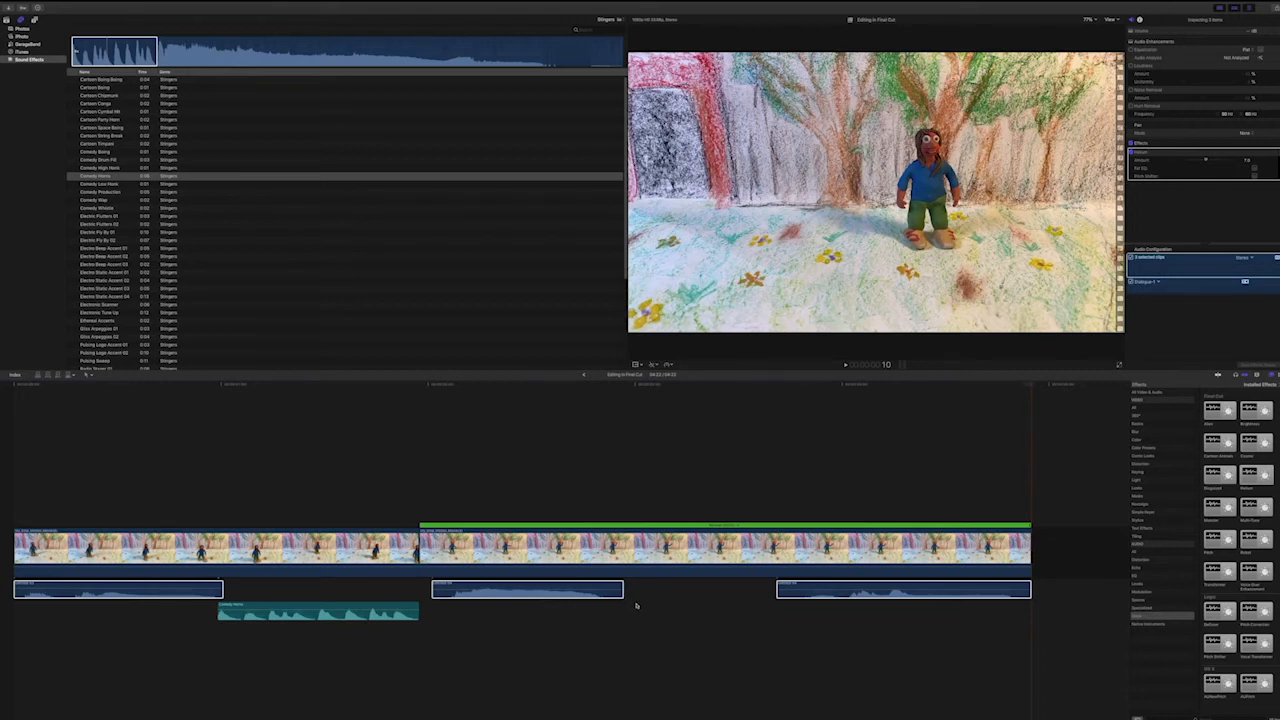
{"action": "left_click", "coordinate": [19, 387]}
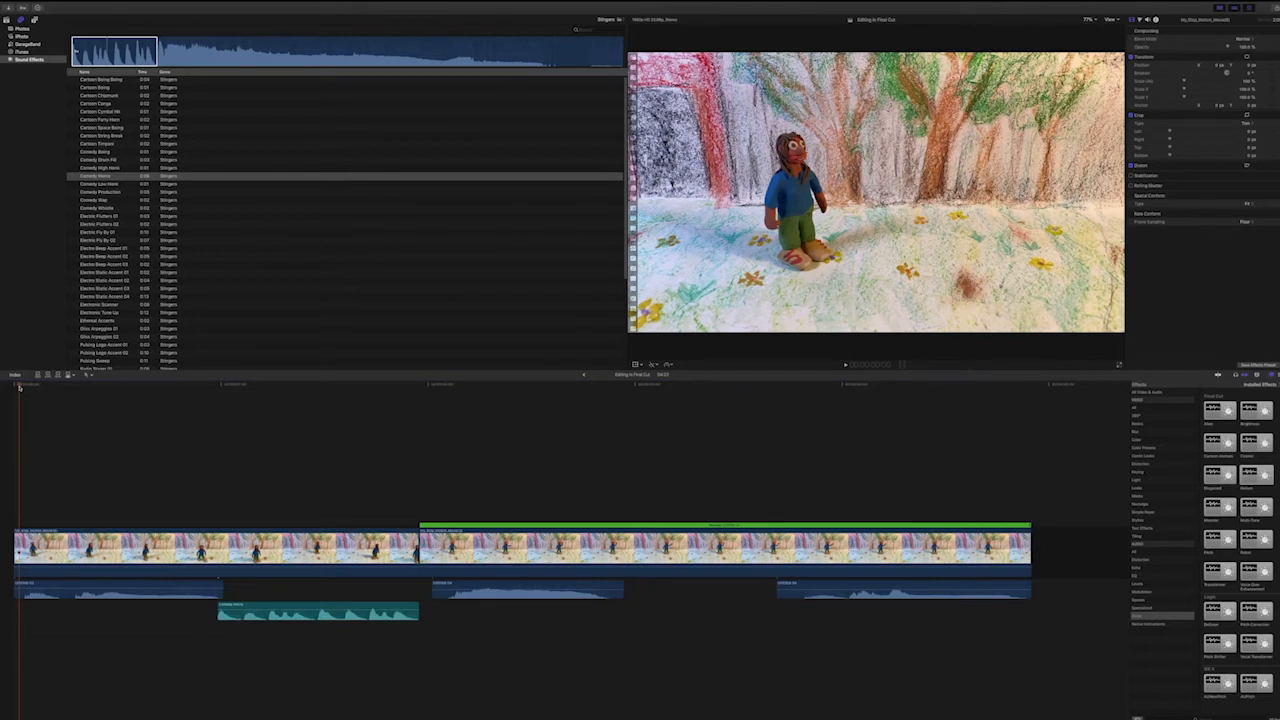
{"action": "key", "text": "space"}
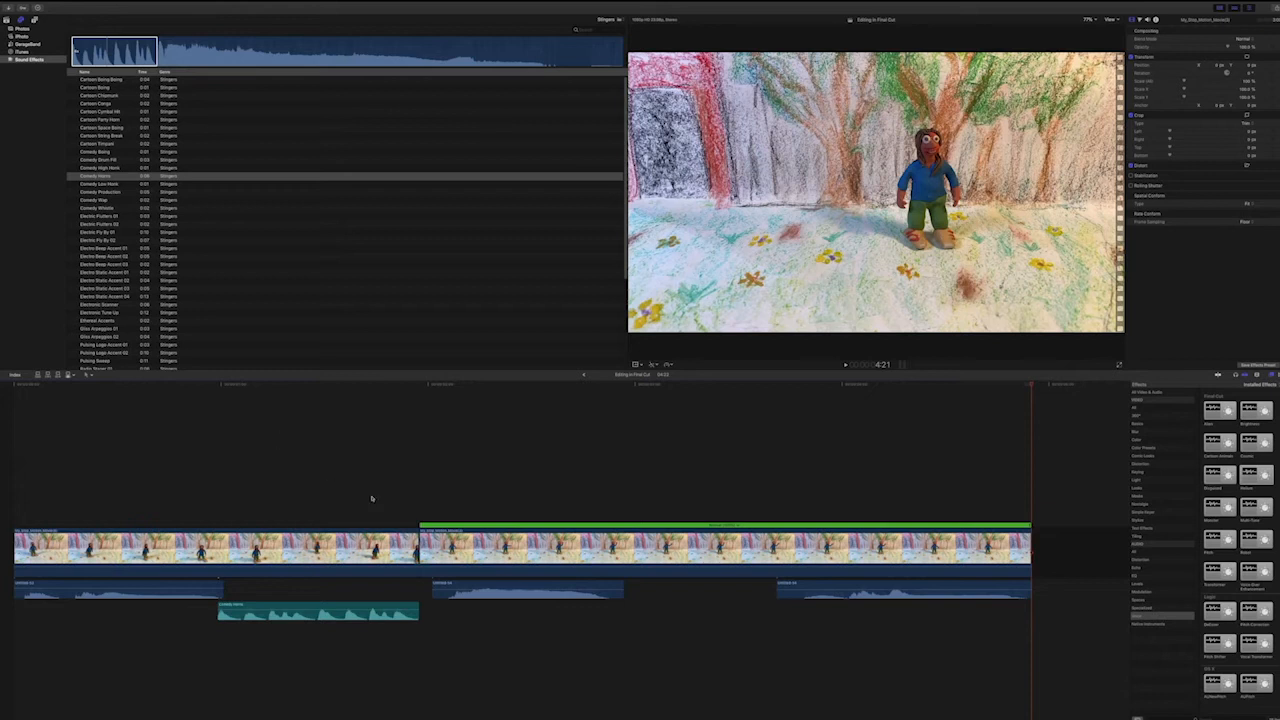
Browse the Nostalgia video effects with the first clip selected and the Color Presets with the waving-figure clip selected.
{"action": "left_click", "coordinate": [381, 530]}
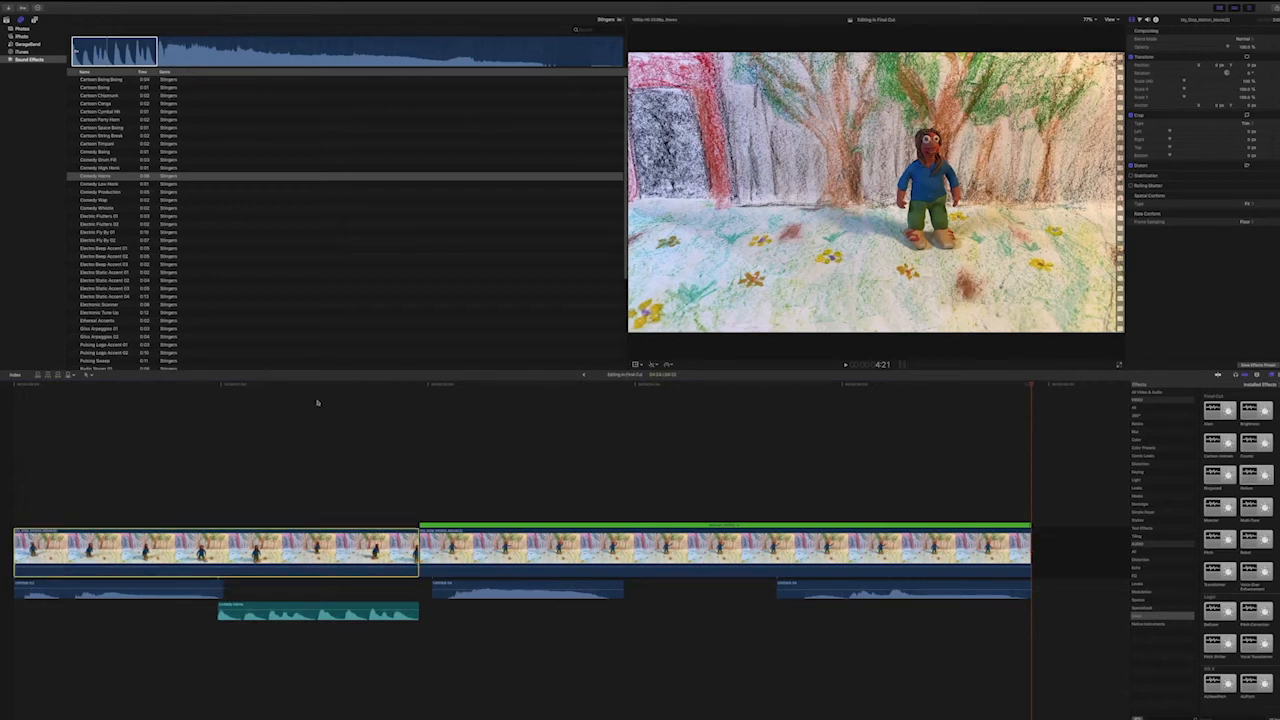
{"action": "left_click", "coordinate": [270, 386]}
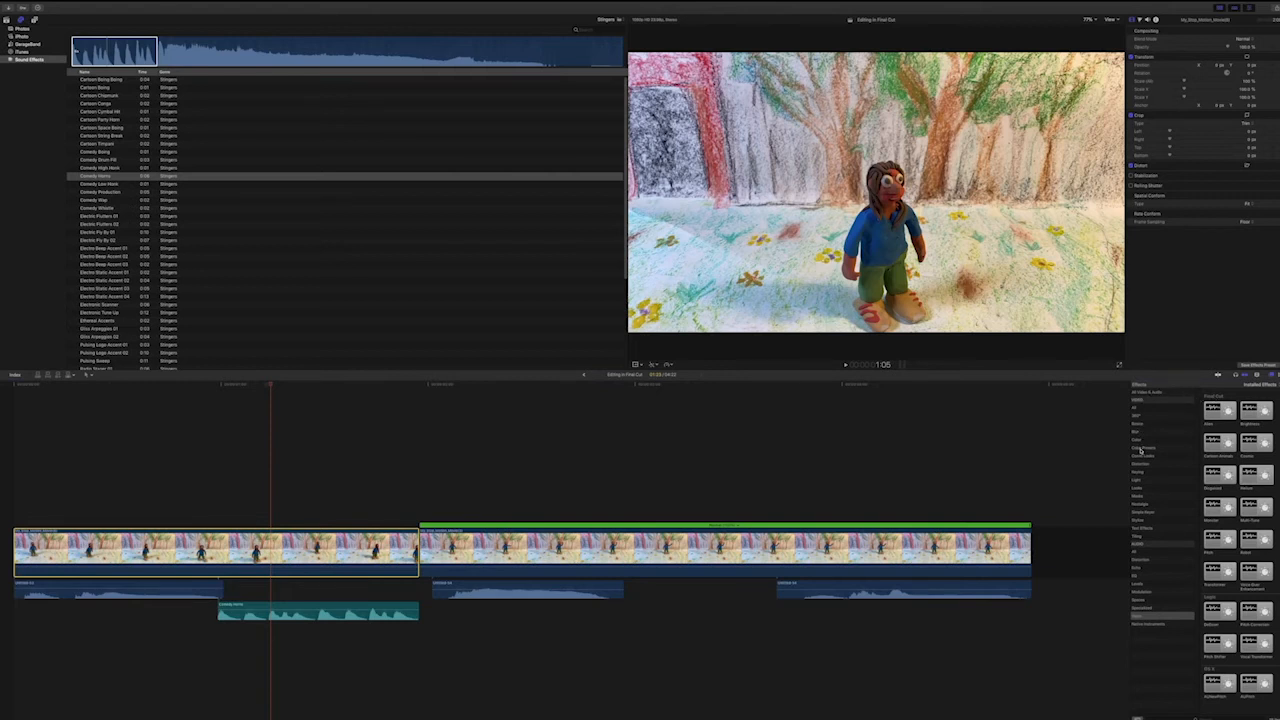
{"action": "left_click", "coordinate": [1148, 504]}
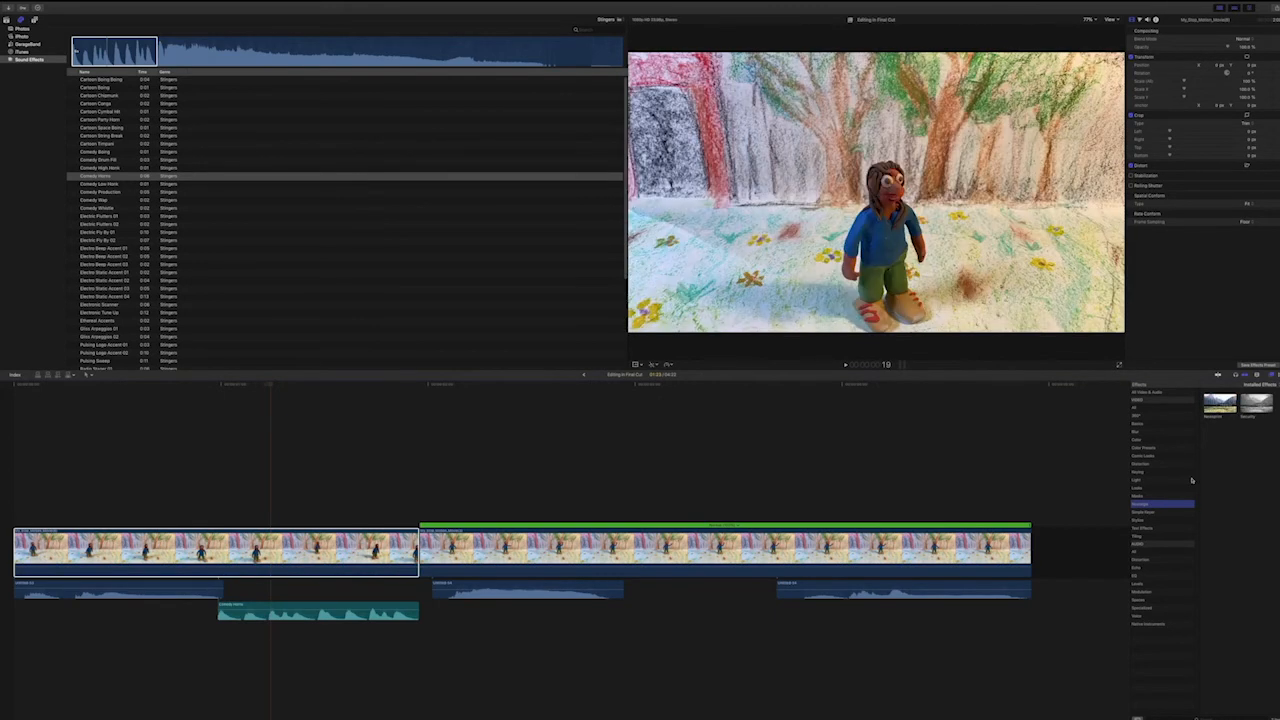
{"action": "left_click", "coordinate": [598, 538]}
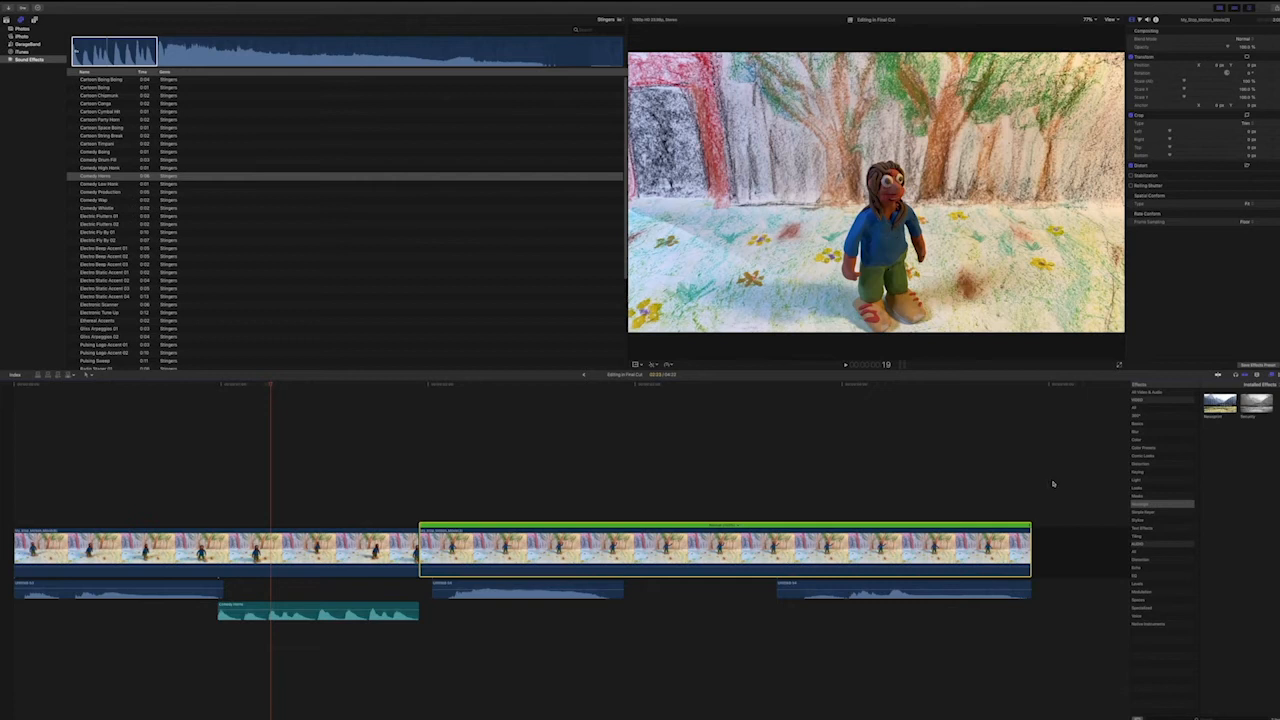
{"action": "left_click", "coordinate": [1141, 448]}
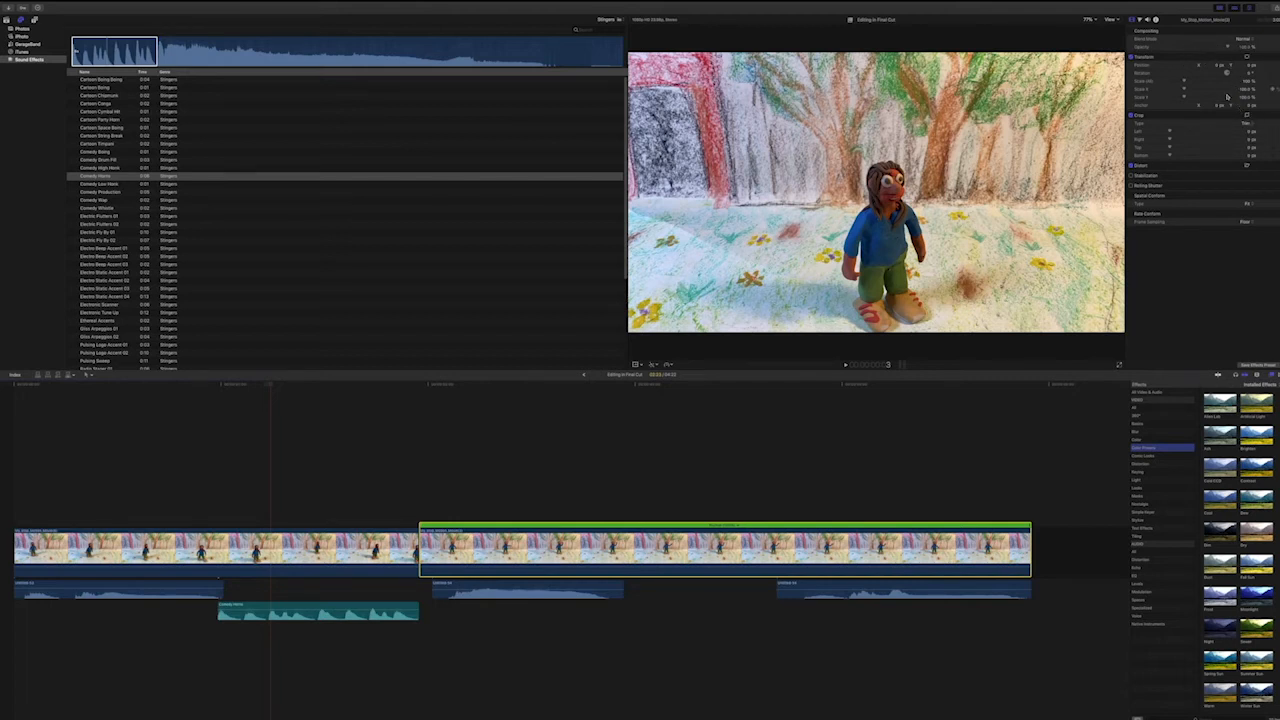
Try shrinking the first clip's overall scale in its Transform settings, and undo the change.
{"action": "left_click", "coordinate": [355, 531]}
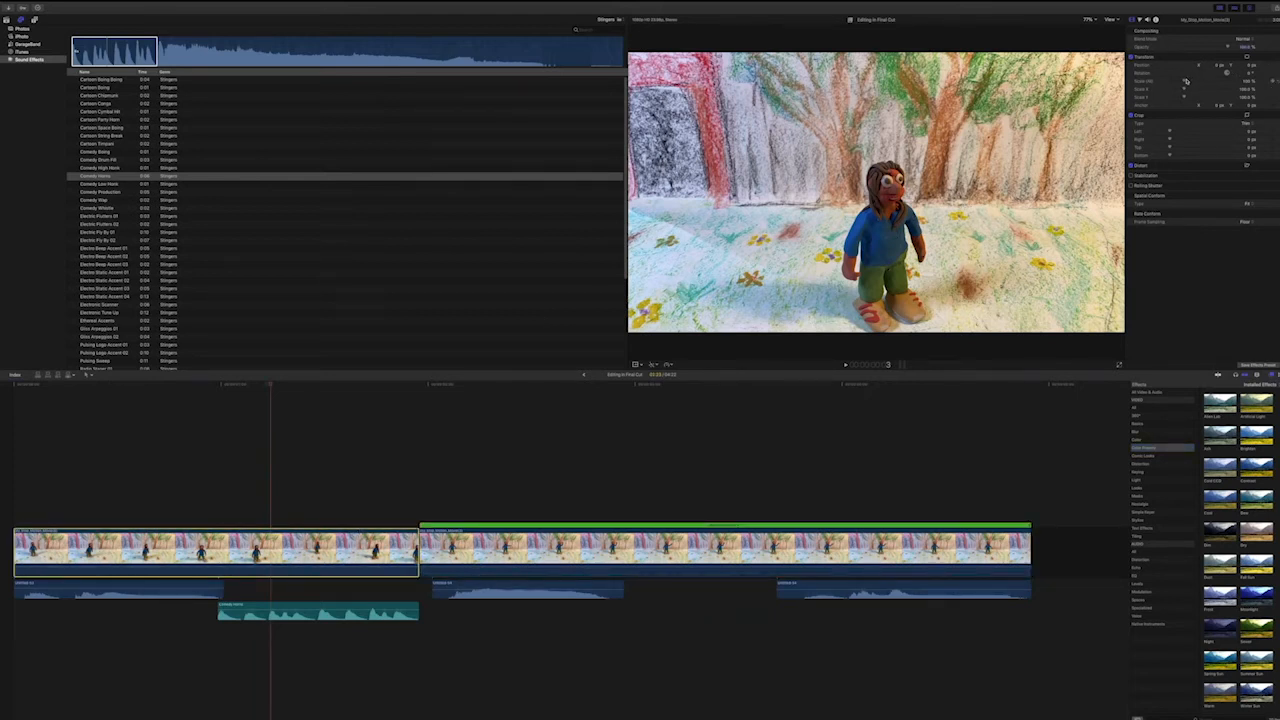
{"action": "mouse_move", "coordinate": [1185, 80]}
{"action": "left_mouse_down"}
{"action": "mouse_move", "coordinate": [1206, 80]}
{"action": "mouse_move", "coordinate": [1176, 83]}
{"action": "left_mouse_up"}
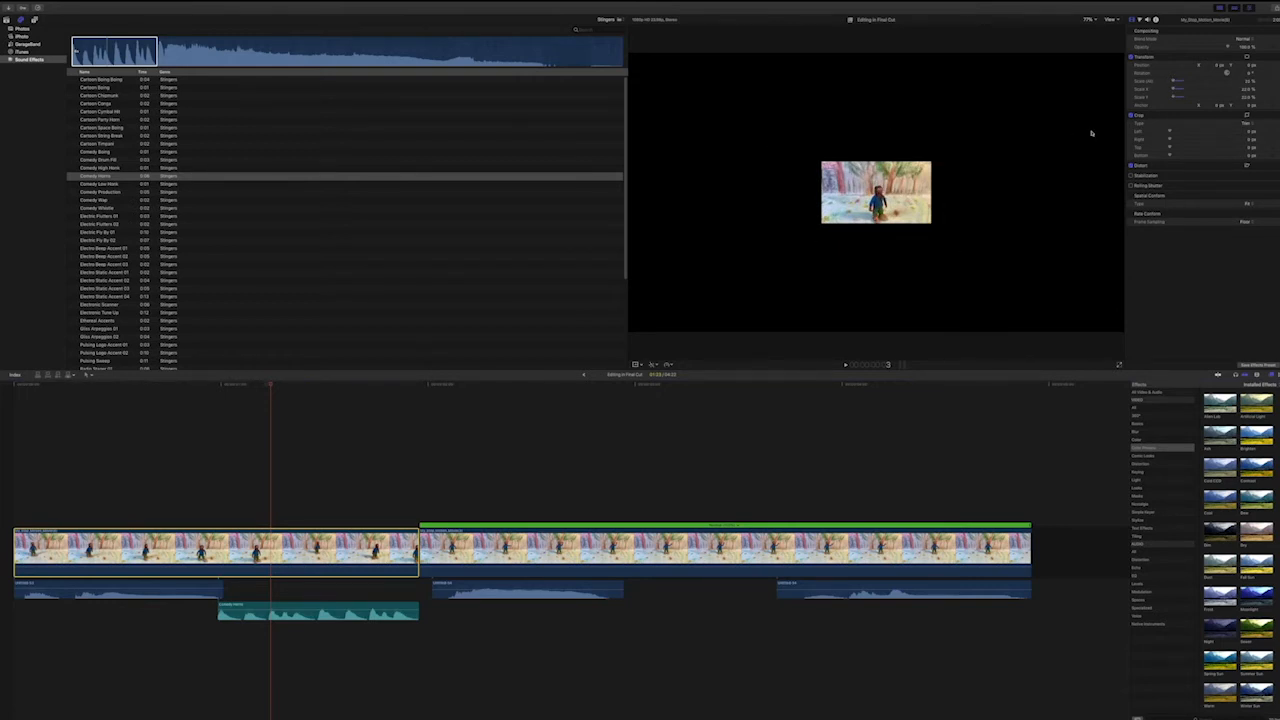
{"action": "key", "text": "super+z"}
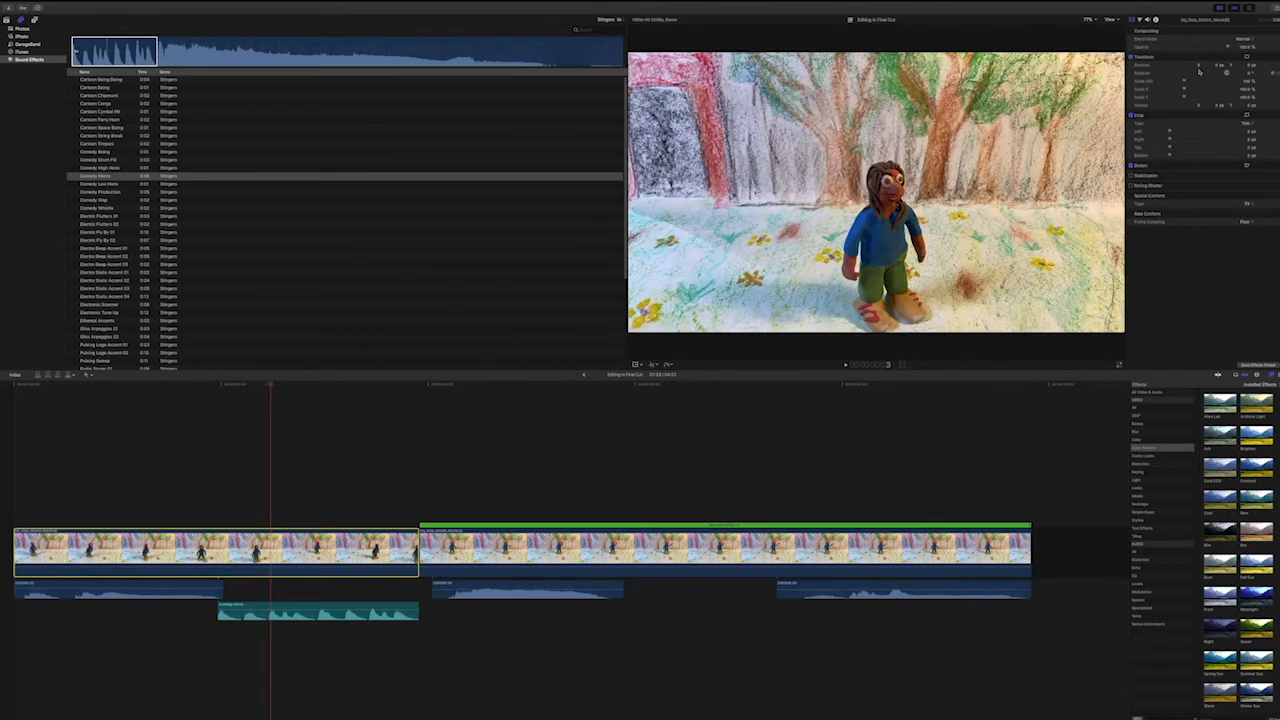
Try rotating the first clip clockwise by different amounts, undoing the first attempt and resetting the rotation to 0° after the second.
{"action": "mouse_move", "coordinate": [1249, 74]}
{"action": "left_mouse_down"}
{"action": "mouse_move", "coordinate": [1249, 96]}
{"action": "mouse_move", "coordinate": [1249, 53]}
{"action": "mouse_move", "coordinate": [1250, 77]}
{"action": "left_mouse_up"}
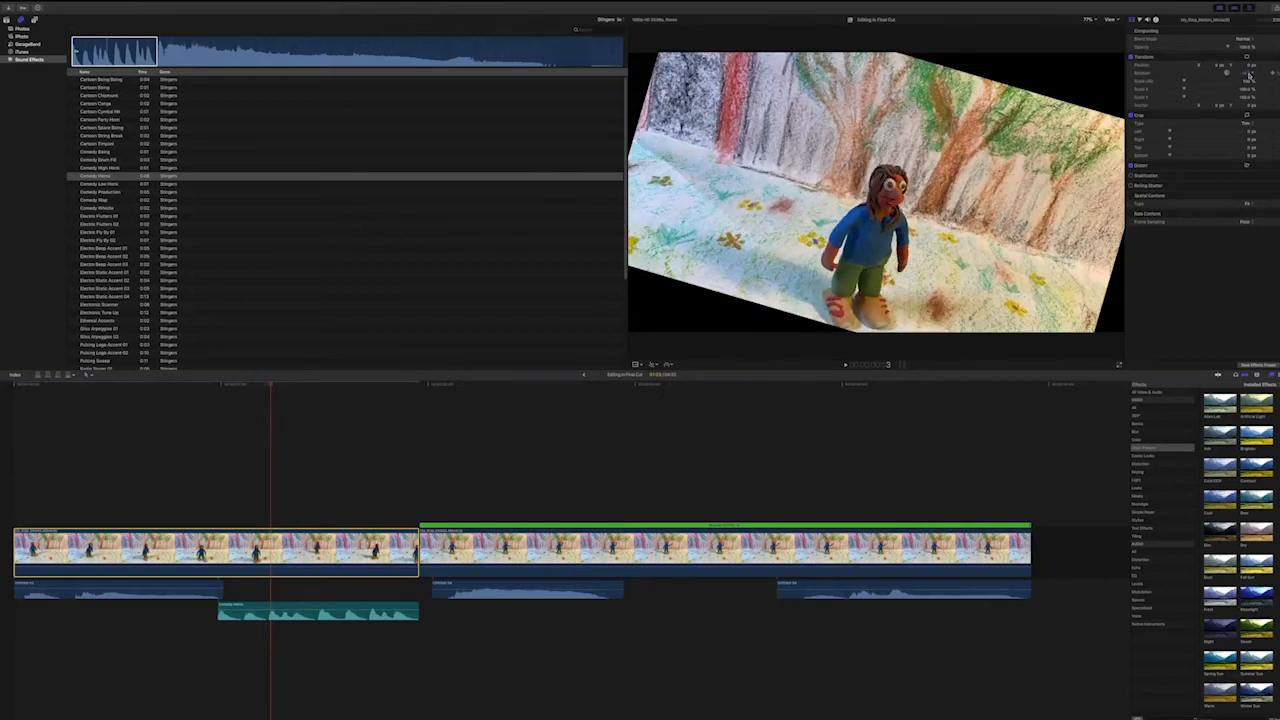
{"action": "key", "text": "super+z"}
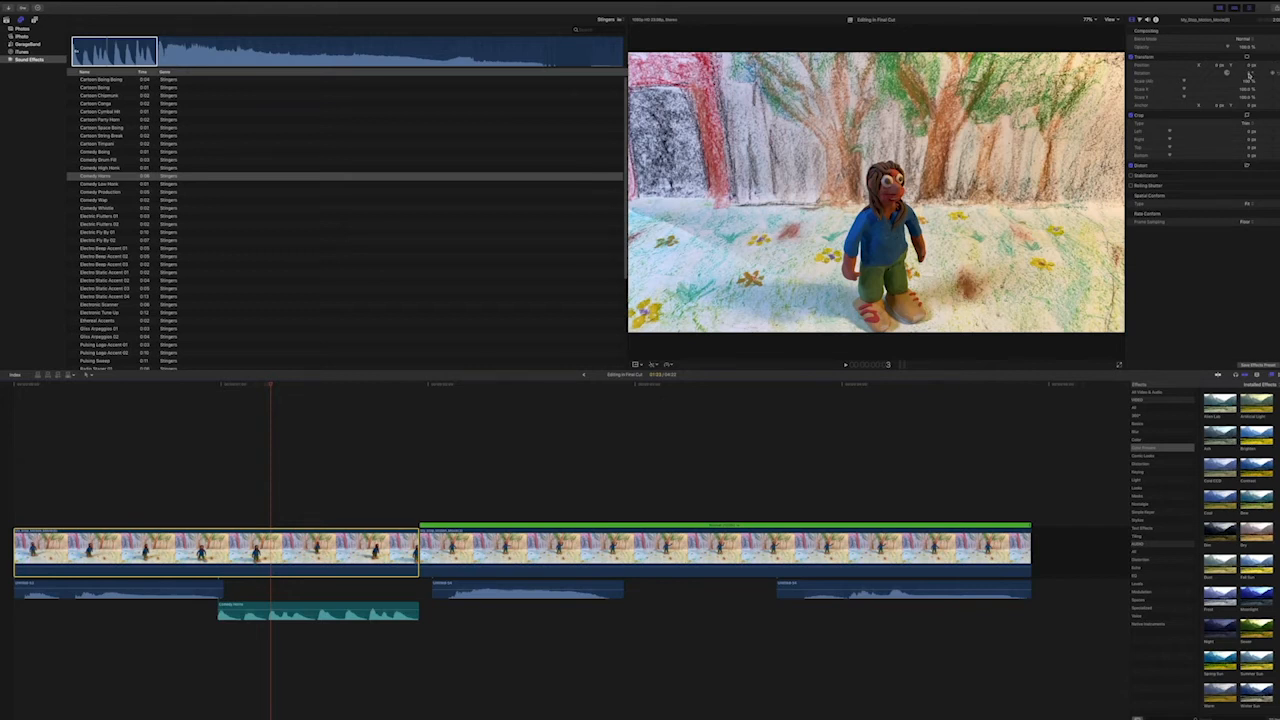
{"action": "left_click_drag", "start_coordinate": [1249, 73], "coordinate": [1249, 112]}
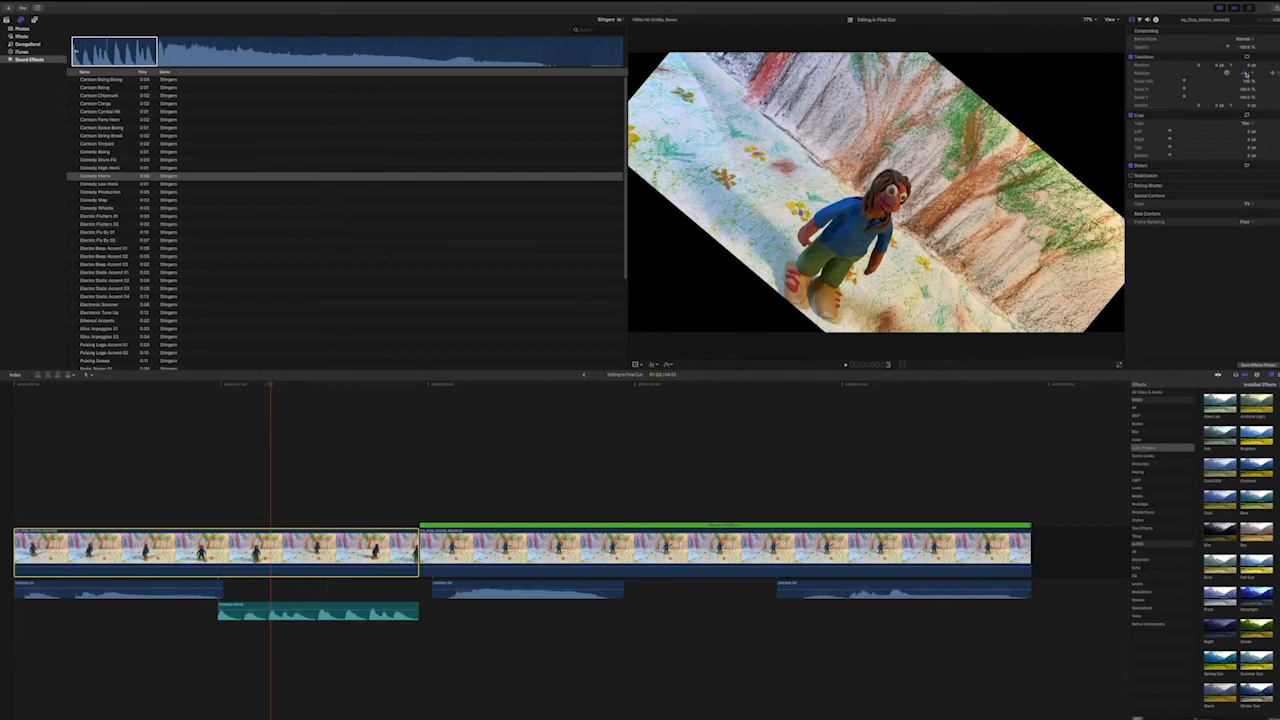
{"action": "type", "text": "0"}
{"action": "key", "text": "Return"}
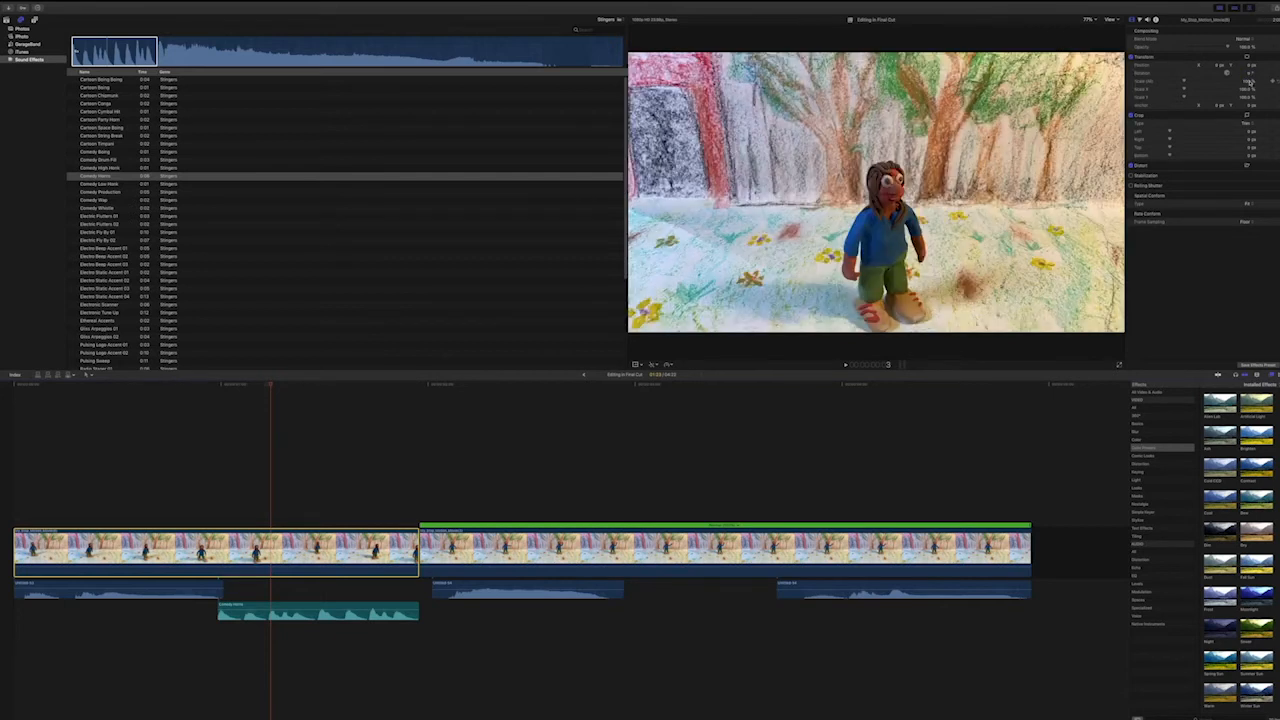
Raise the Highlights exposure of the first clip in the Color Board after looking through the Master, Shadows and Midtones controls.
{"action": "left_click", "coordinate": [1140, 20]}
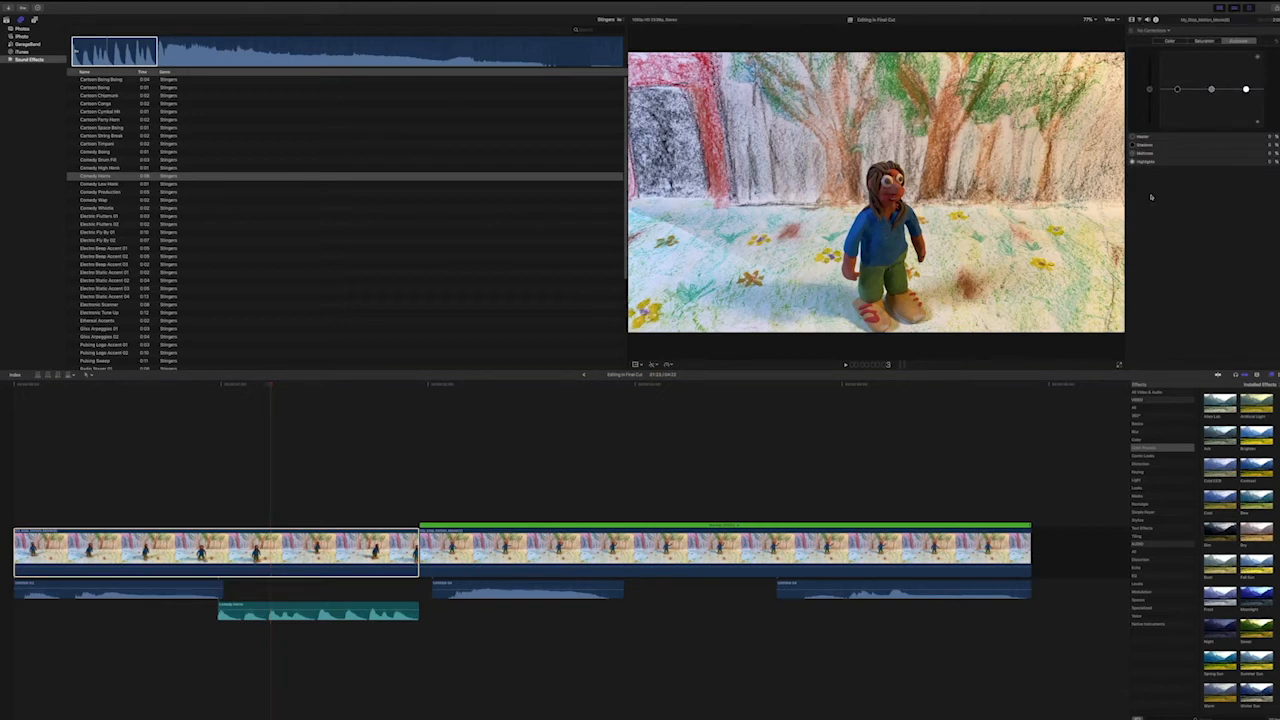
{"action": "left_click", "coordinate": [1149, 137]}
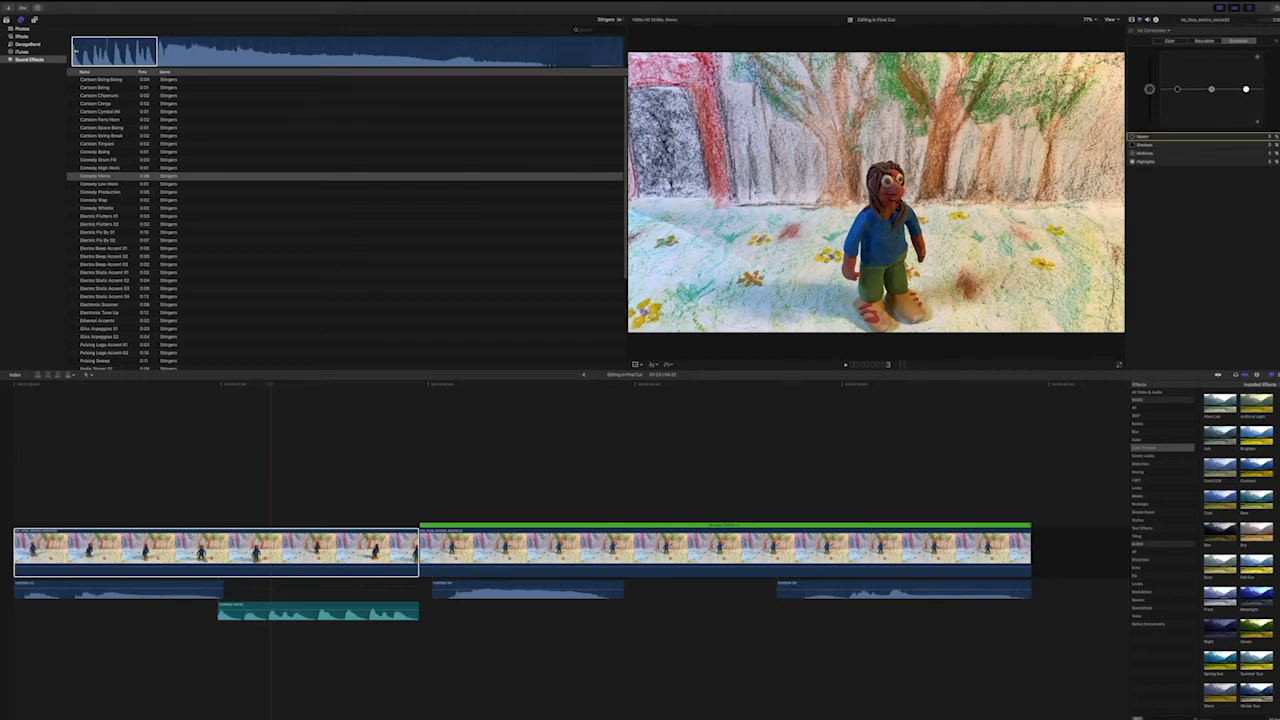
{"action": "left_click", "coordinate": [1152, 147]}
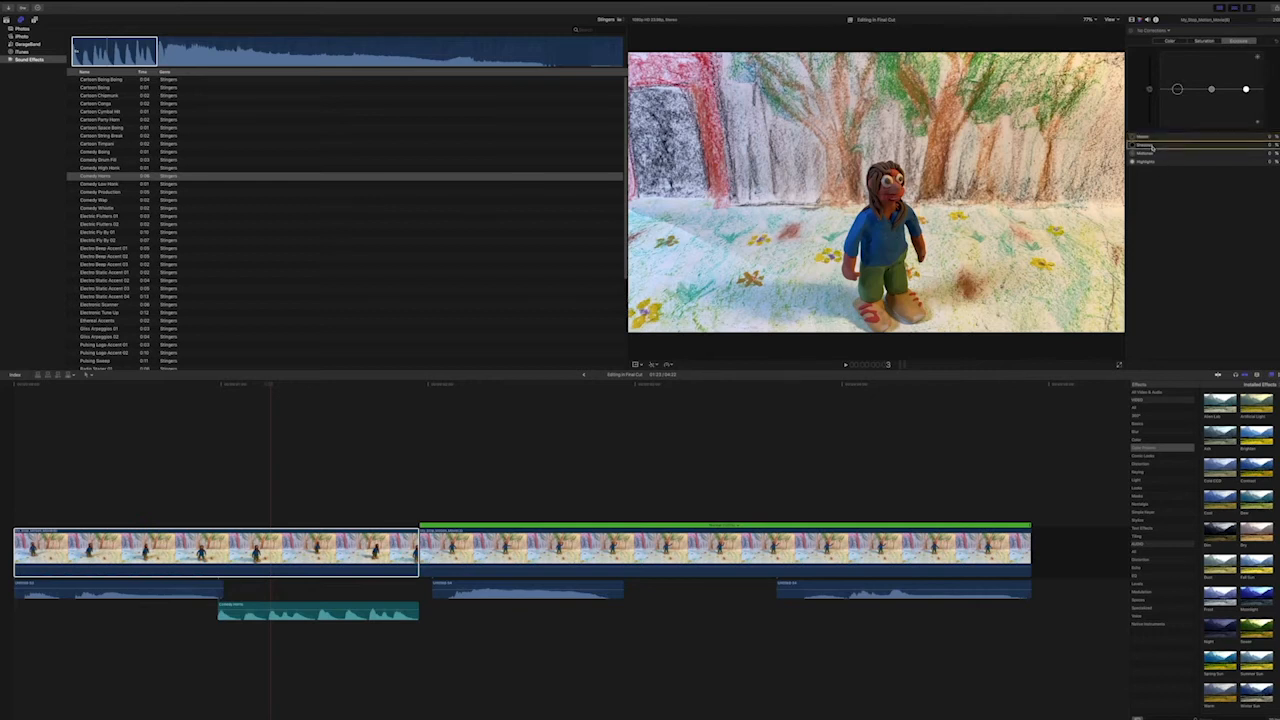
{"action": "left_click", "coordinate": [1151, 155]}
{"action": "left_click", "coordinate": [1149, 163]}
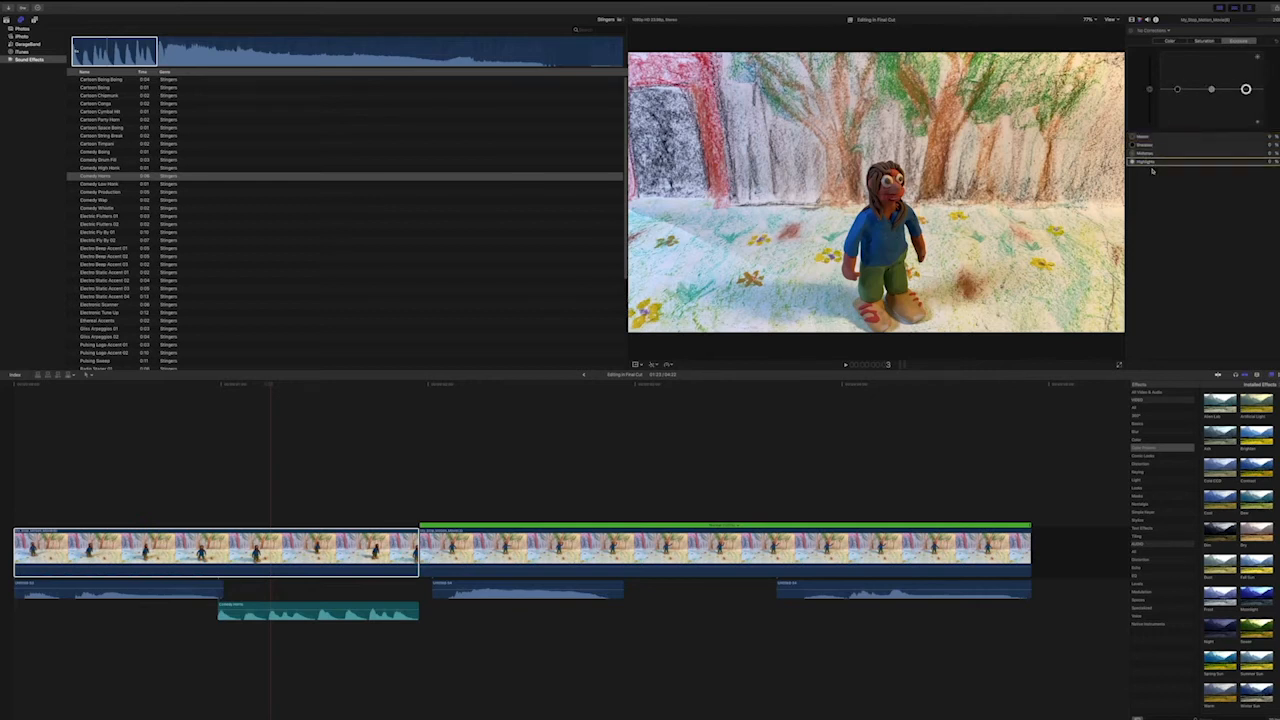
{"action": "left_click", "coordinate": [1155, 147]}
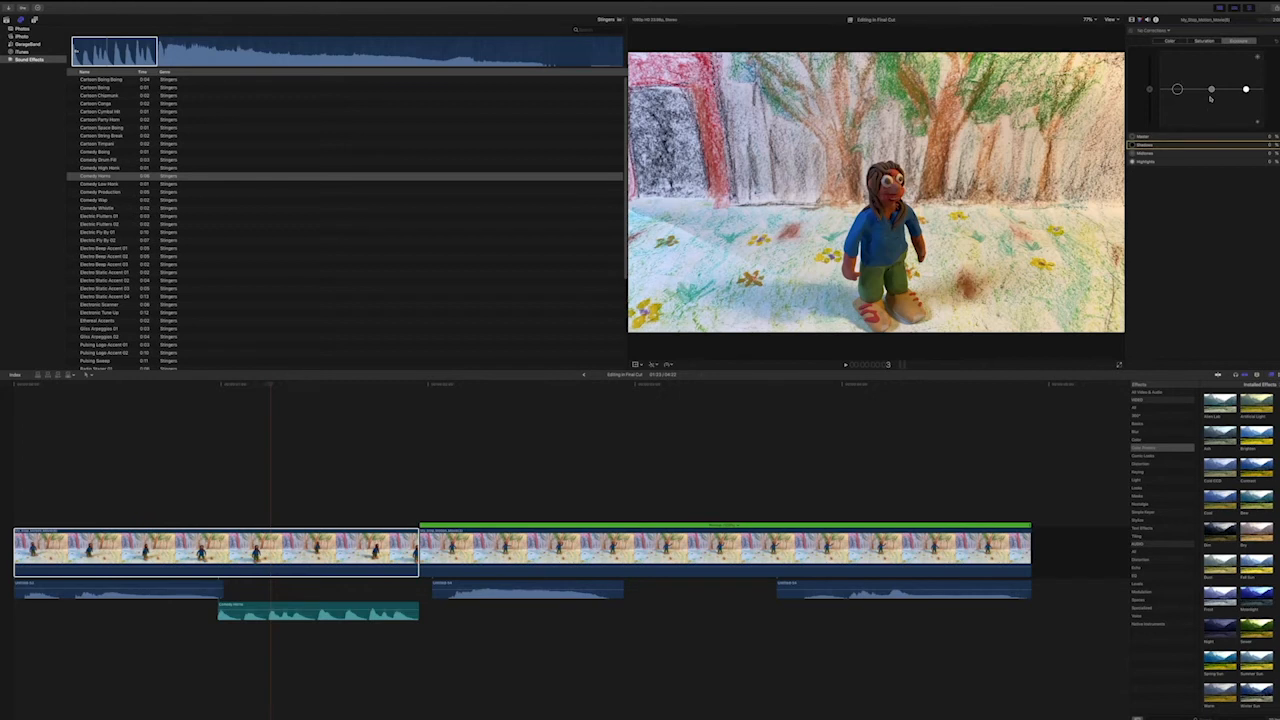
{"action": "left_click", "coordinate": [1246, 89]}
{"action": "left_click_drag", "start_coordinate": [1246, 89], "coordinate": [1246, 71]}
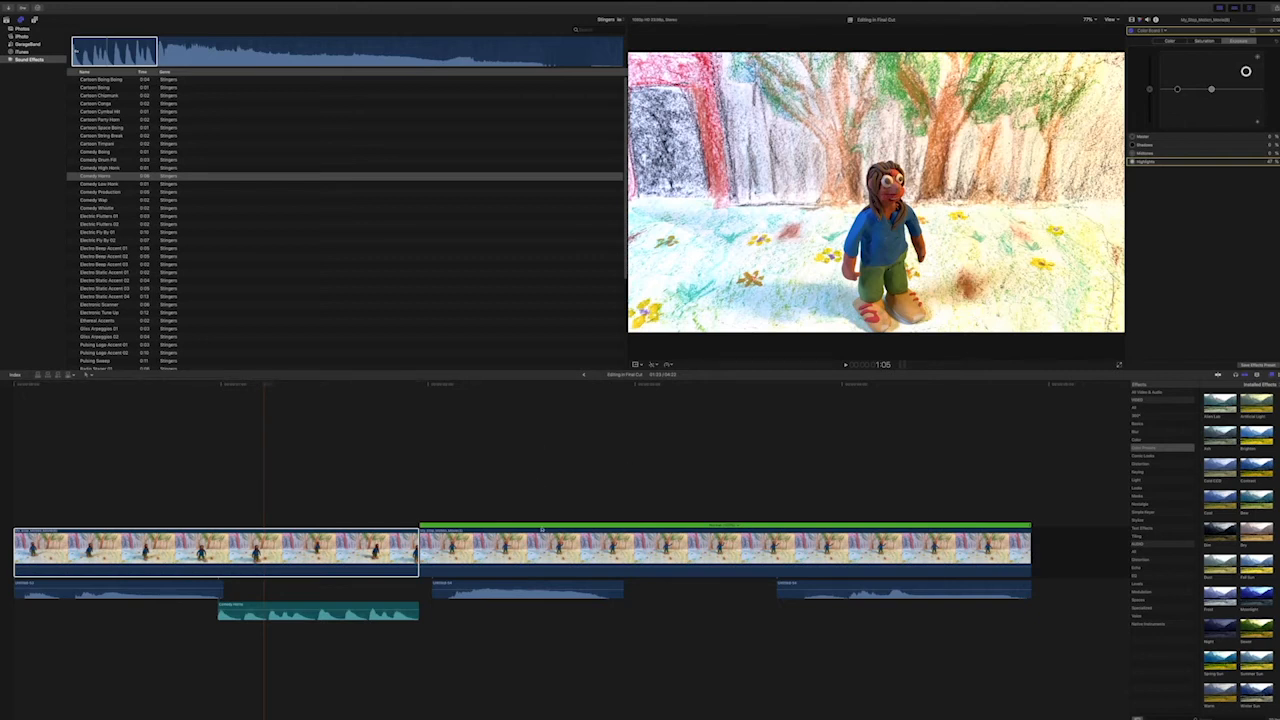
Raise the Highlights exposure of the waving-figure clip in the Color Board to match the first clip, and compare both around their join.
{"action": "left_click", "coordinate": [724, 549]}
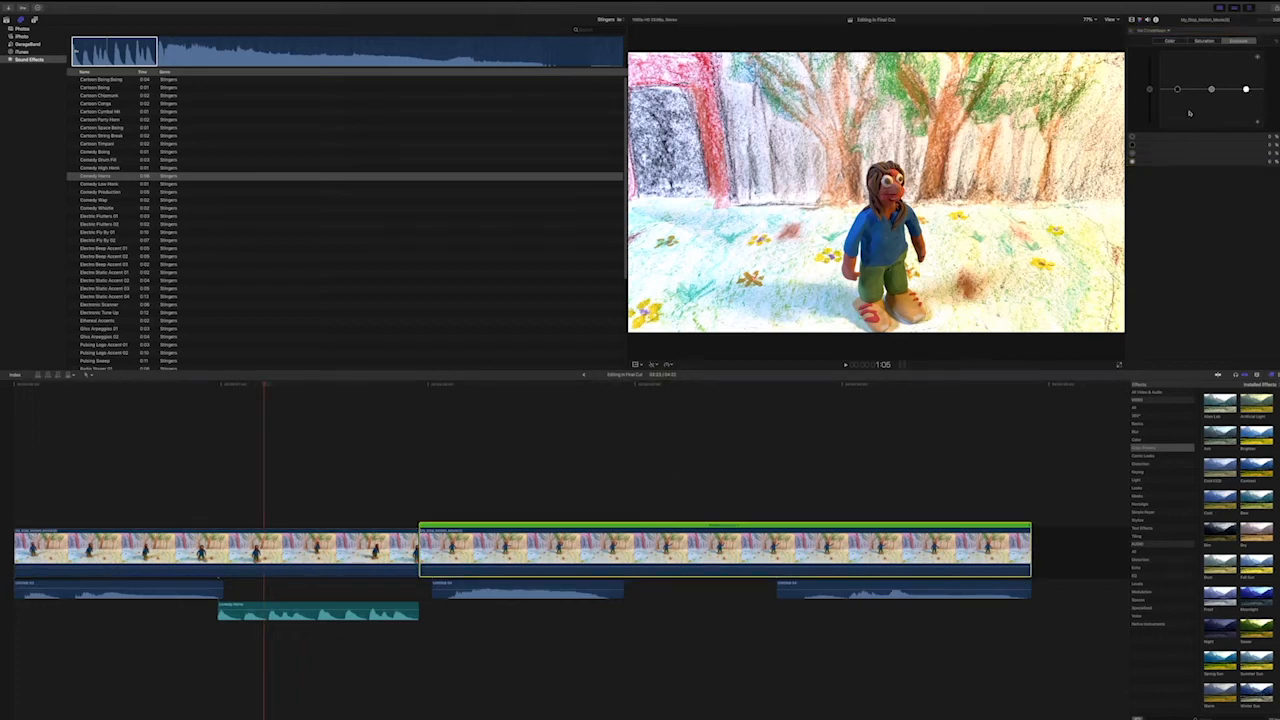
{"action": "left_click_drag", "start_coordinate": [1246, 89], "coordinate": [1246, 71]}
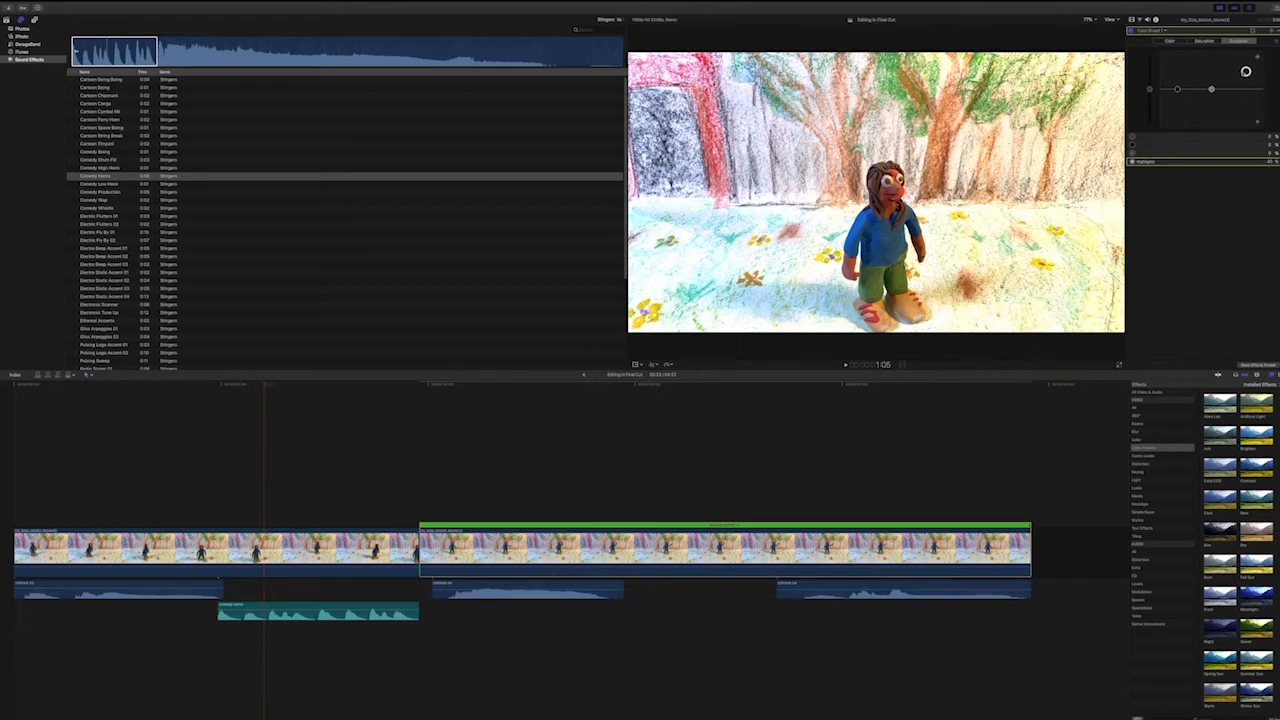
{"action": "left_click", "coordinate": [567, 387]}
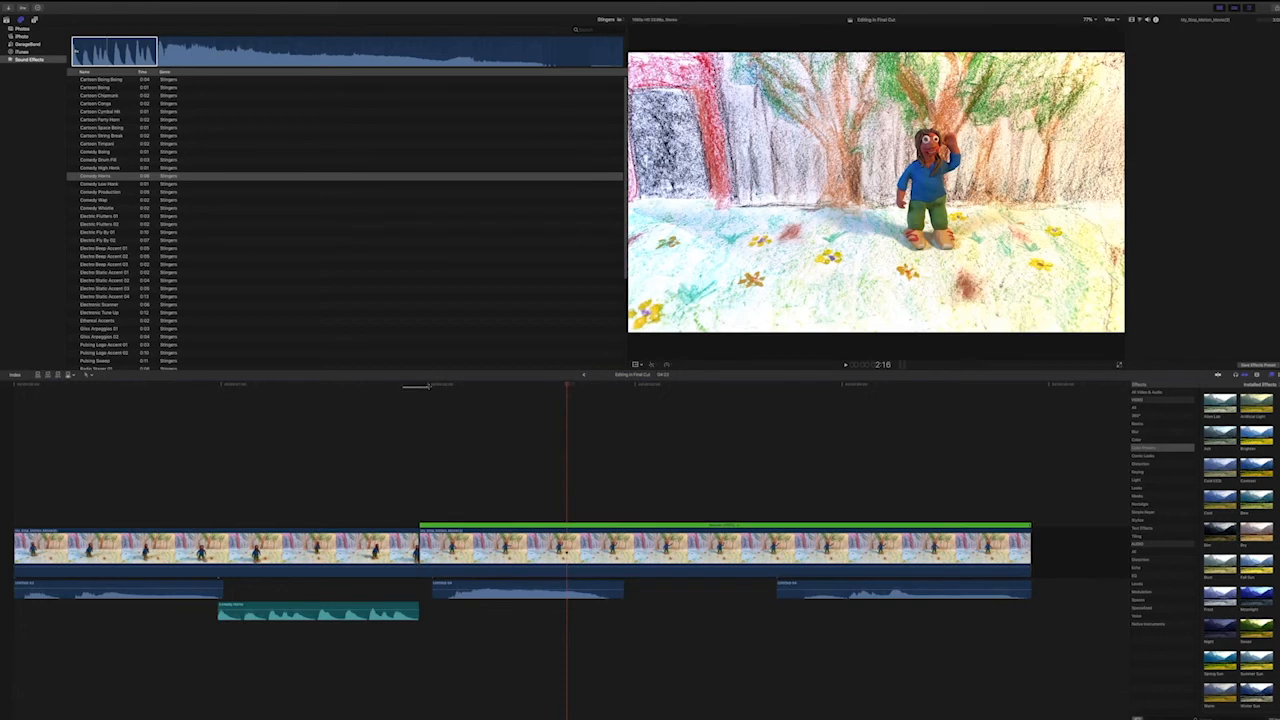
{"action": "left_click", "coordinate": [419, 386]}
{"action": "left_click_drag", "start_coordinate": [412, 387], "coordinate": [446, 387]}
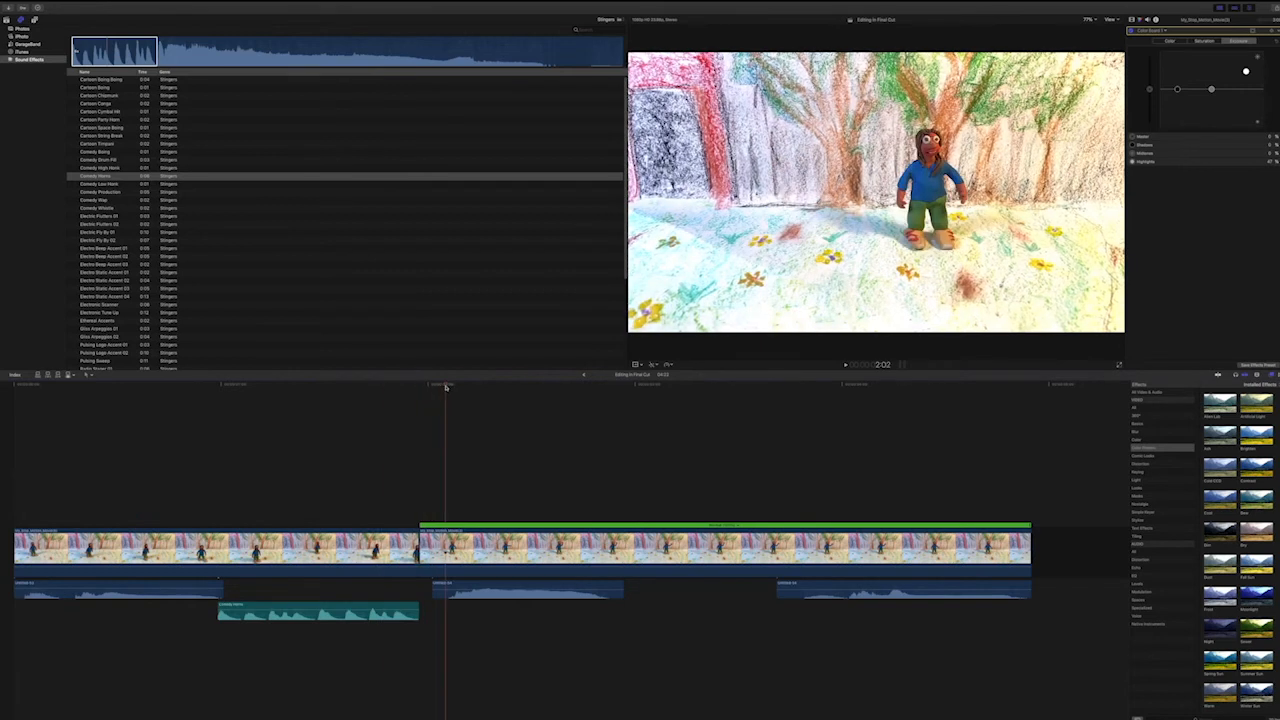
Try cropping the left side of the picture in the Video inspector's Crop settings, and undo the crop.
{"action": "left_click_drag", "start_coordinate": [47, 388], "coordinate": [16, 386]}
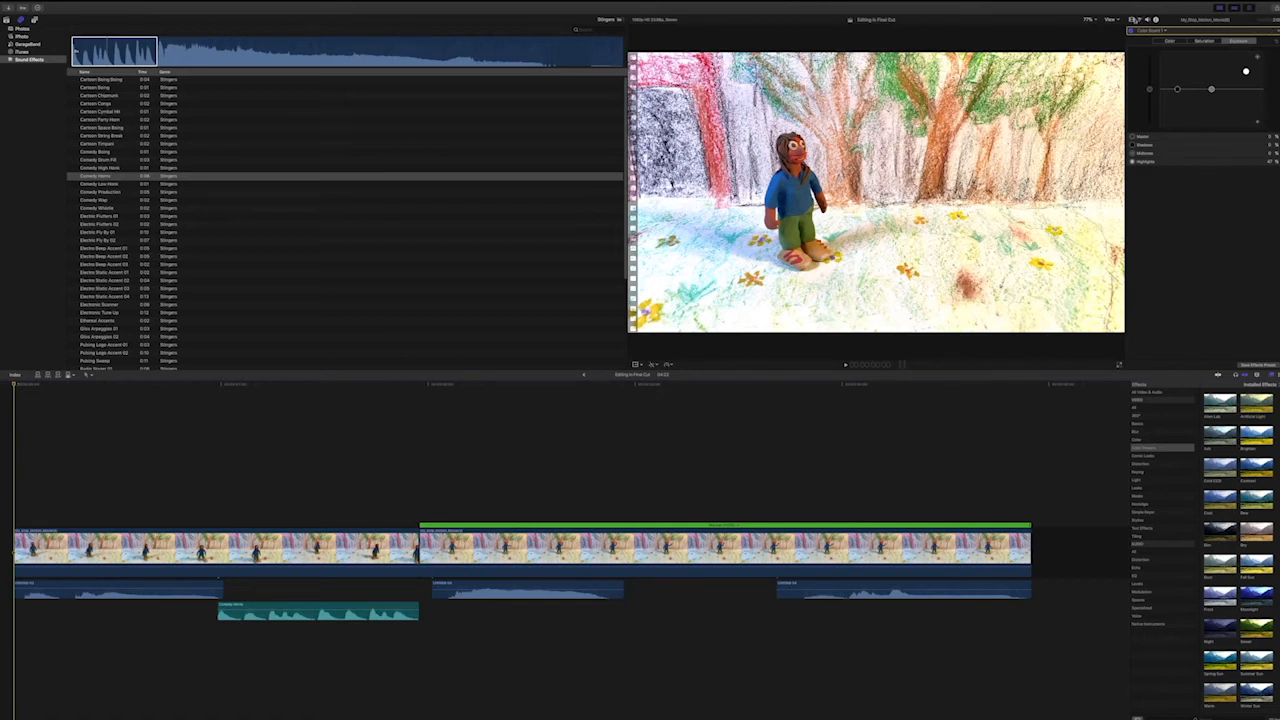
{"action": "left_click", "coordinate": [1132, 19]}
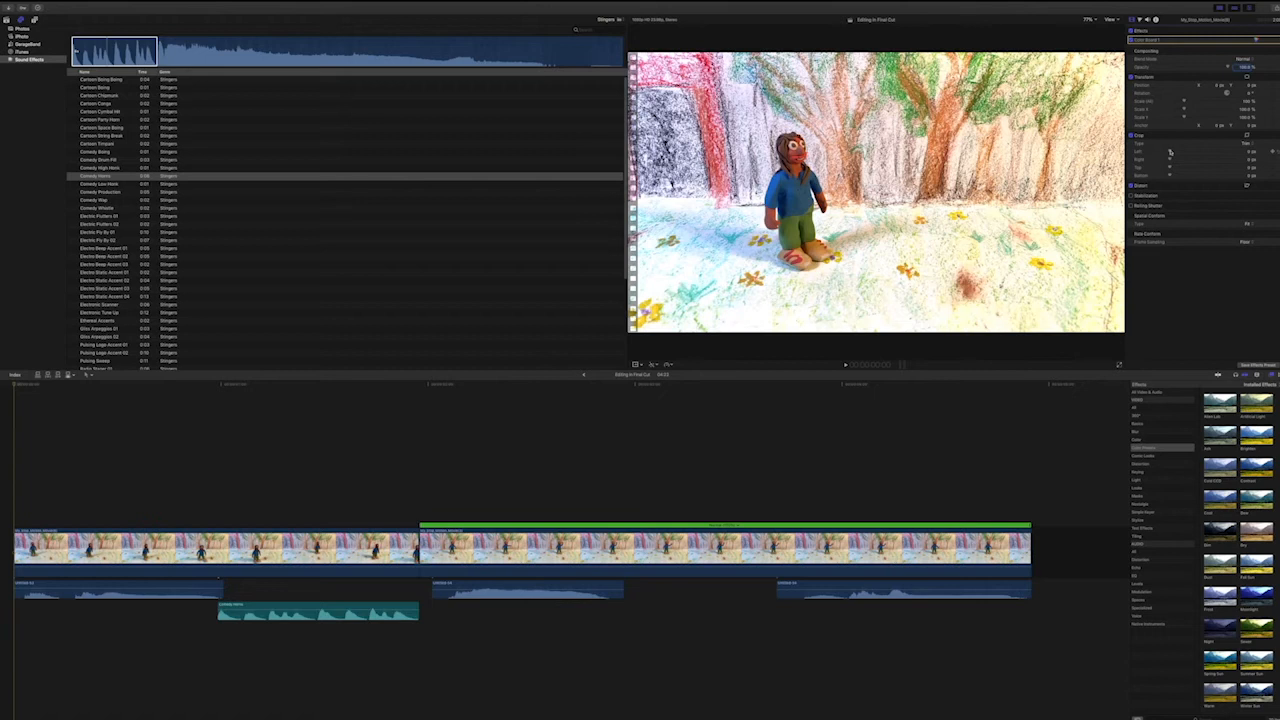
{"action": "left_click_drag", "start_coordinate": [1170, 151], "coordinate": [1196, 151]}
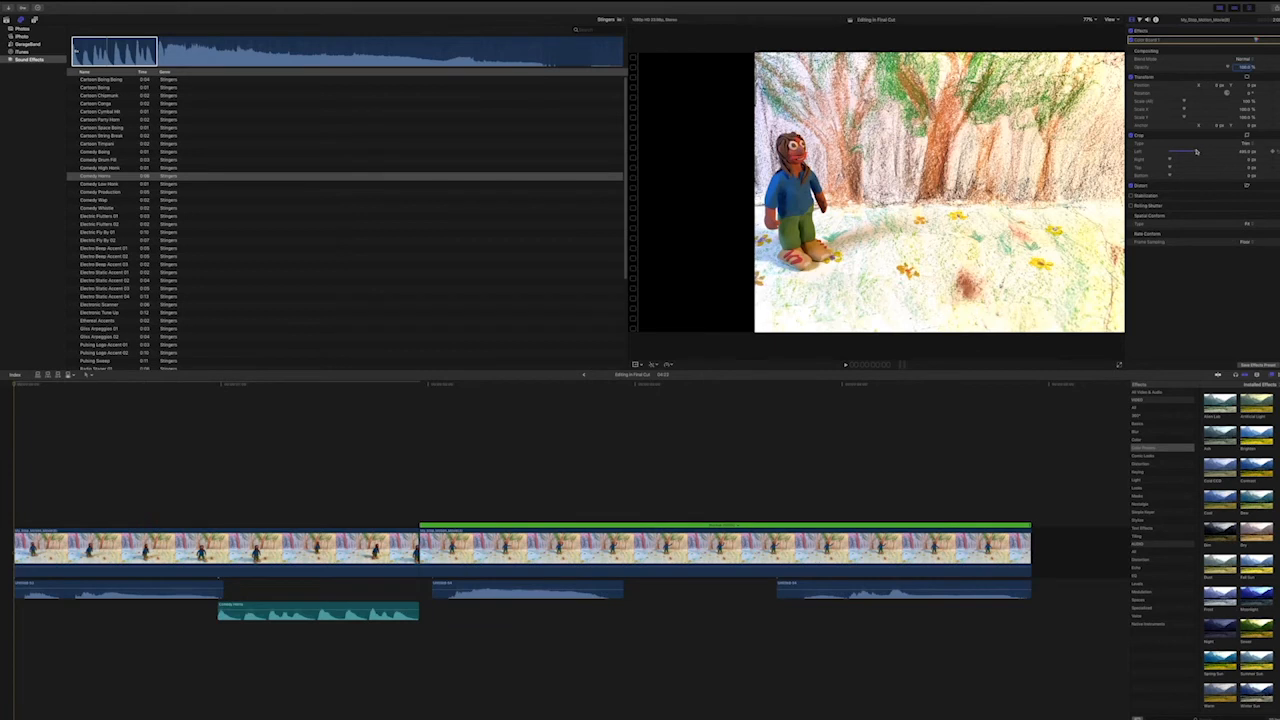
{"action": "key", "text": "super+z"}
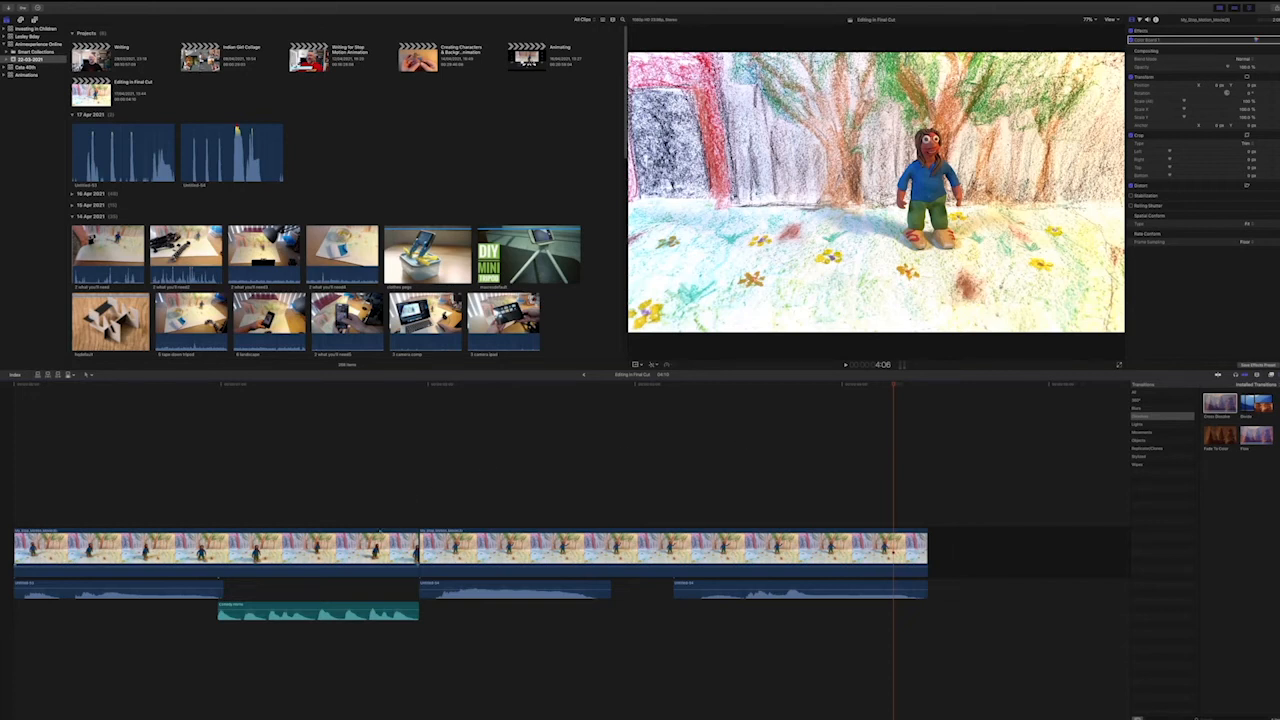
Try a Cross Dissolve at the cut between the two animation clips, letting the clips overlap, and remove the transition.
{"action": "left_click", "coordinate": [421, 560]}
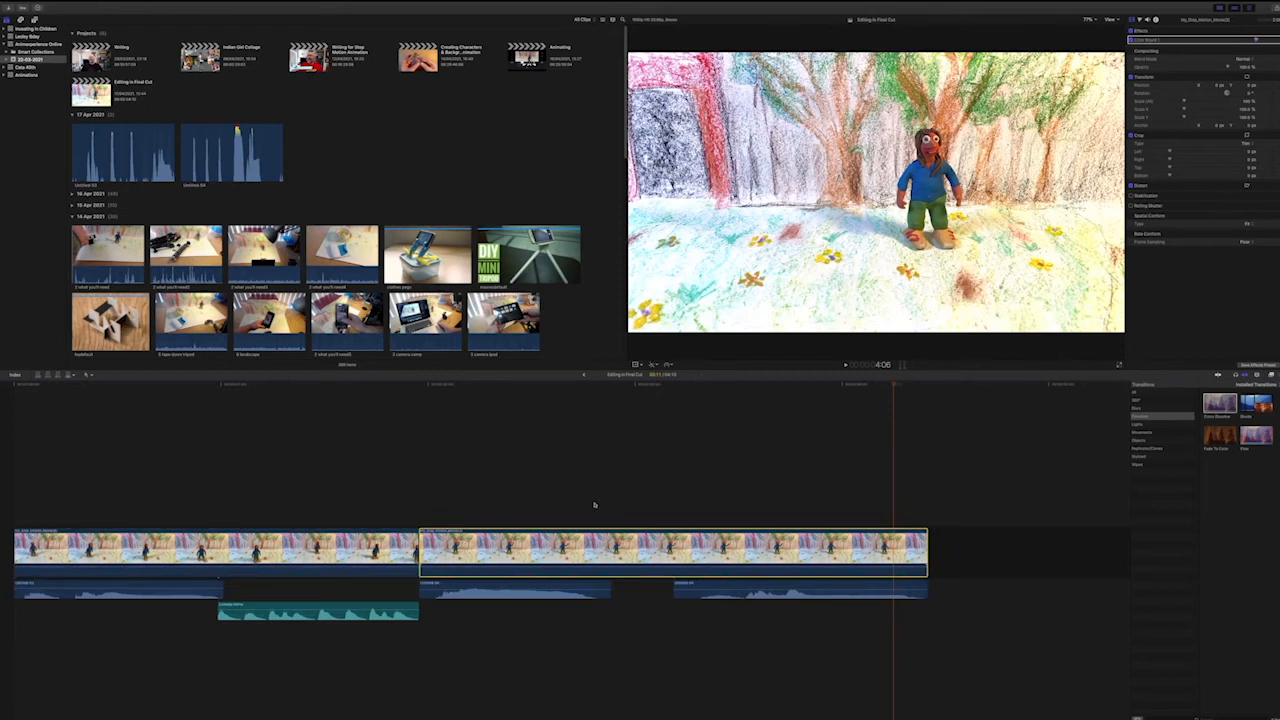
{"action": "left_click_drag", "start_coordinate": [1221, 405], "coordinate": [1120, 440]}
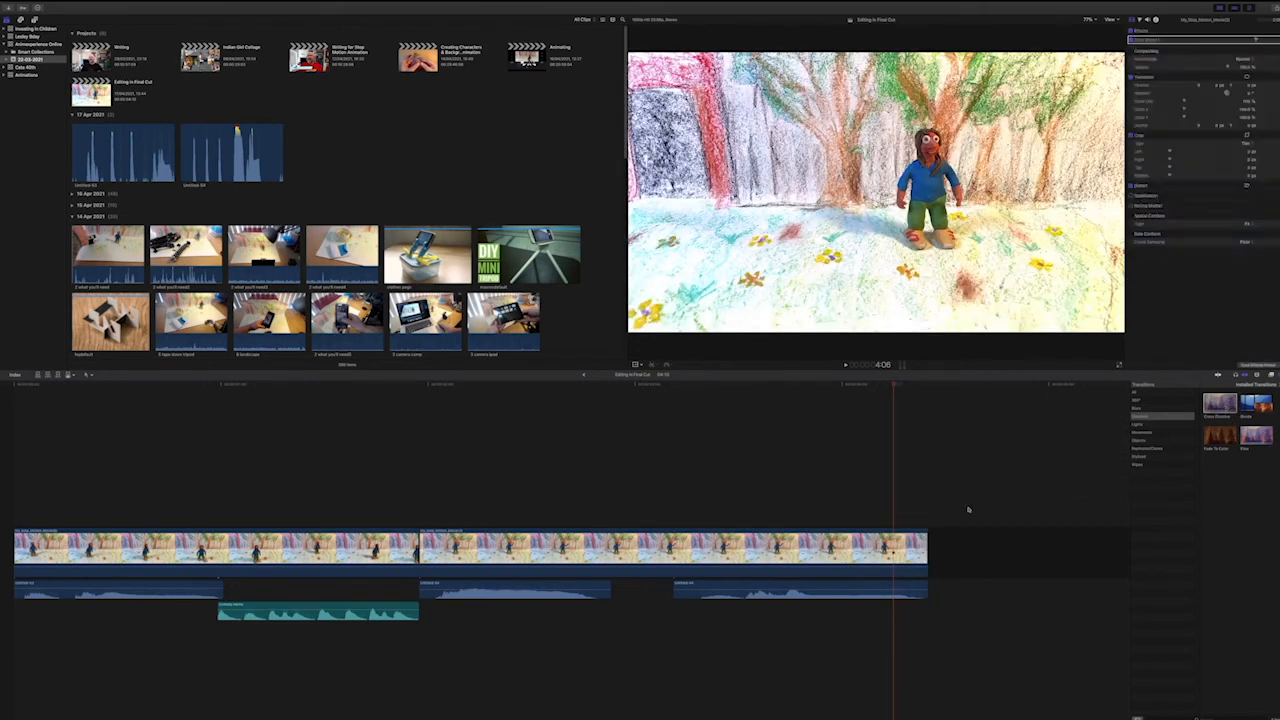
{"action": "left_click", "coordinate": [421, 563]}
{"action": "type", "text": "3"}
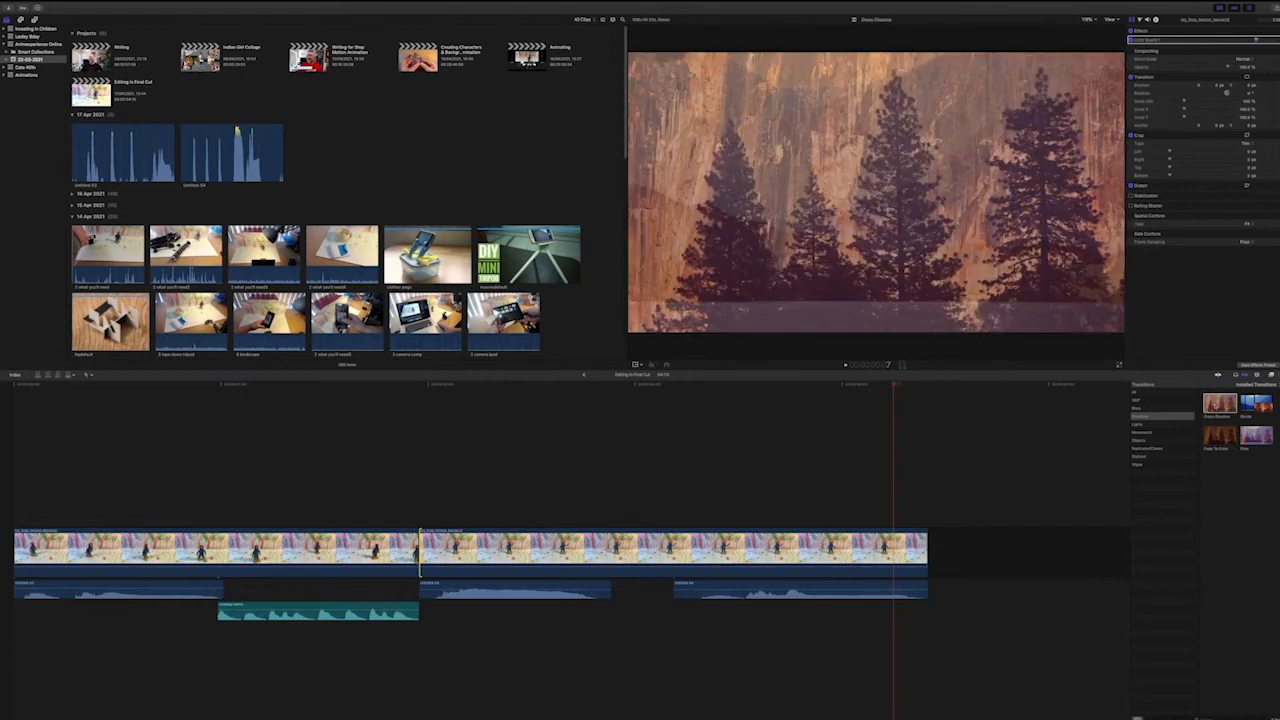
{"action": "double_click", "coordinate": [1216, 406]}
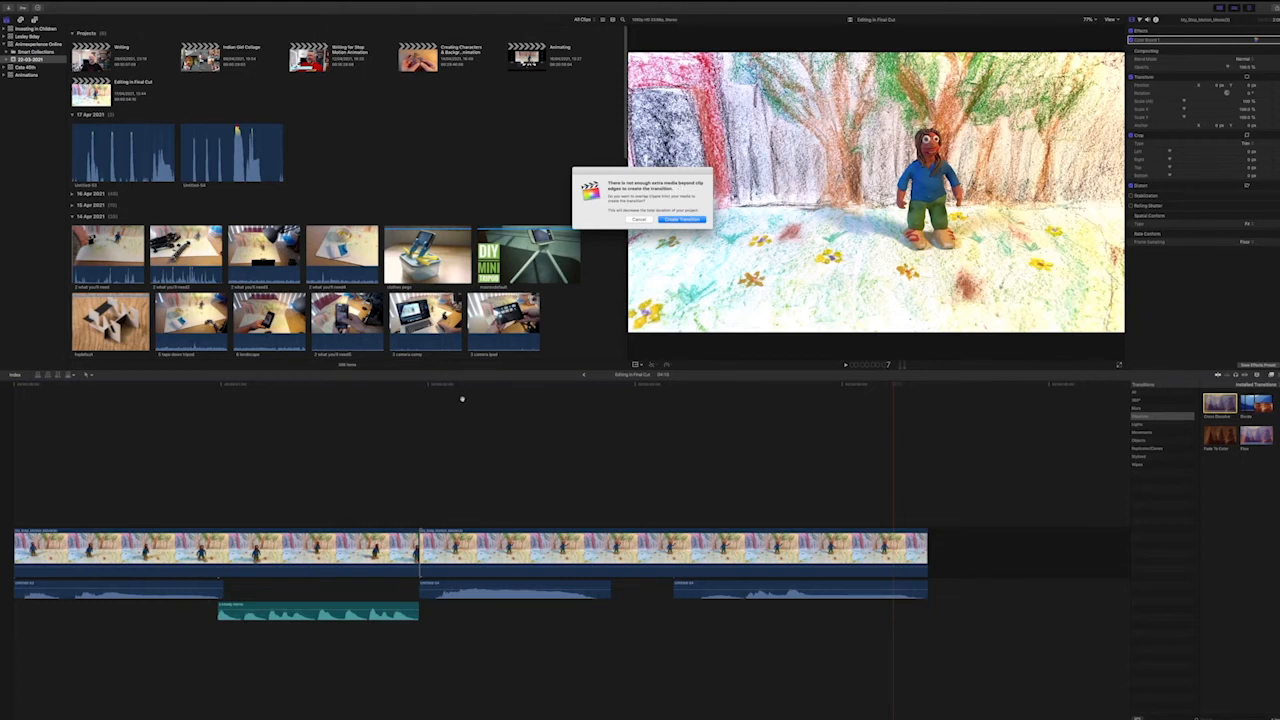
{"action": "left_click", "coordinate": [683, 220]}
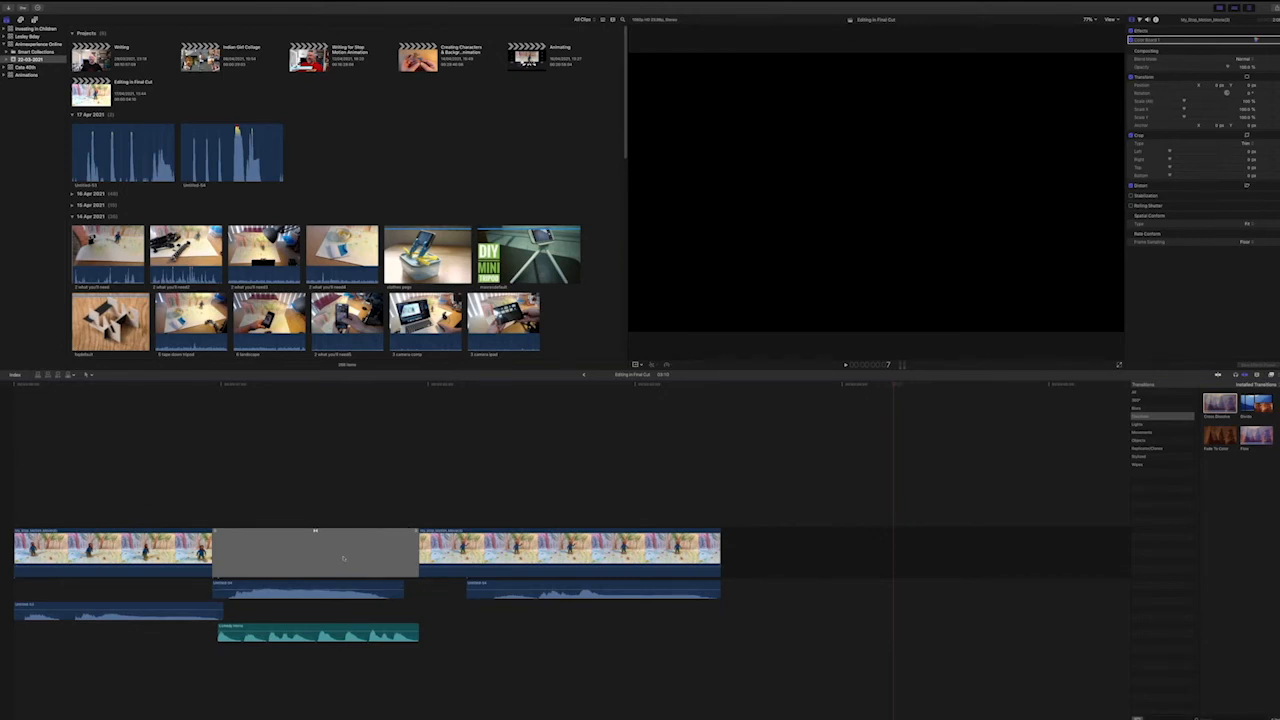
{"action": "left_click", "coordinate": [343, 558]}
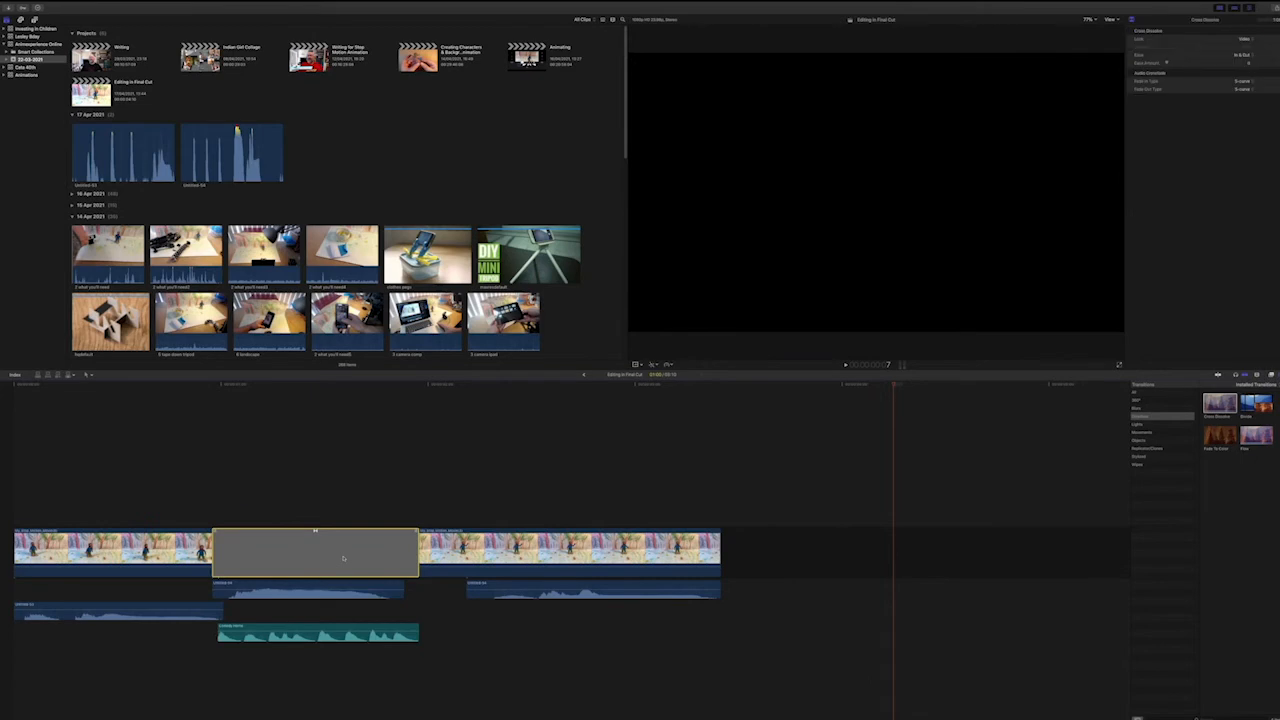
{"action": "key", "text": "Delete"}
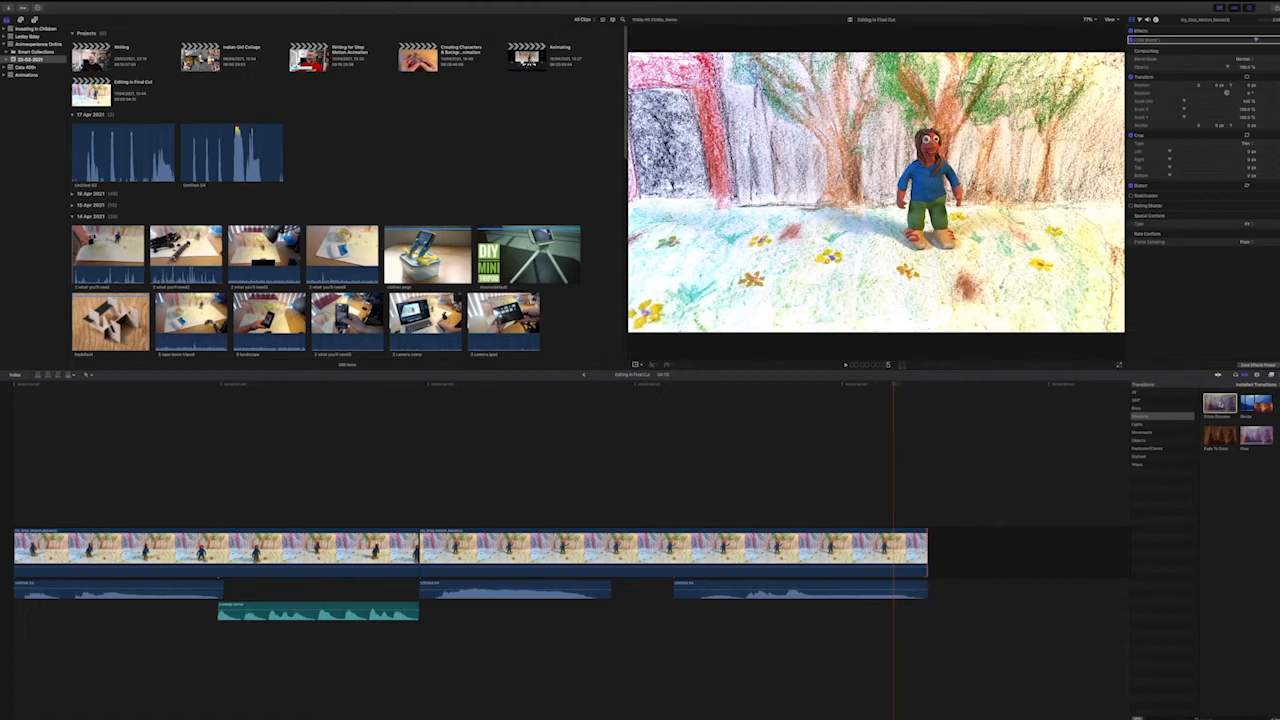
Try a Cross Dissolve at the end of the waving-figure clip, shorten it to a brief fade-out, preview it and remove it.
{"action": "double_click", "coordinate": [1220, 404]}
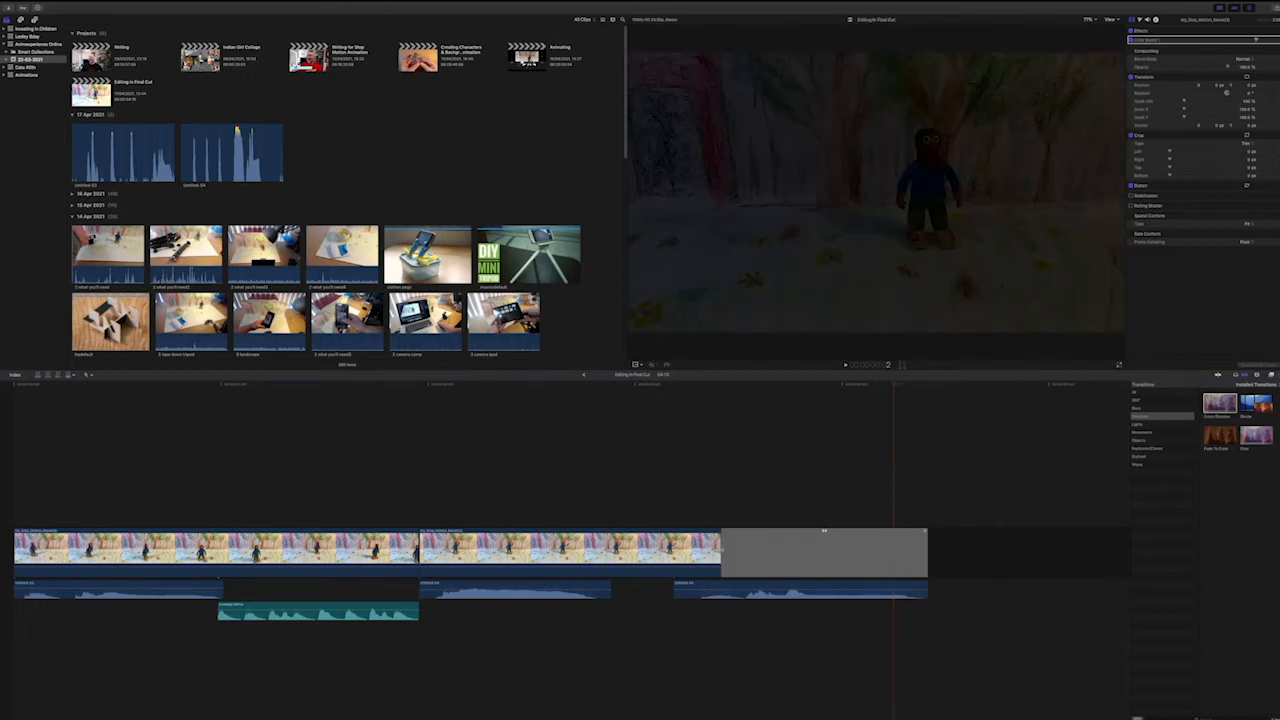
{"action": "left_click_drag", "start_coordinate": [722, 548], "coordinate": [723, 548]}
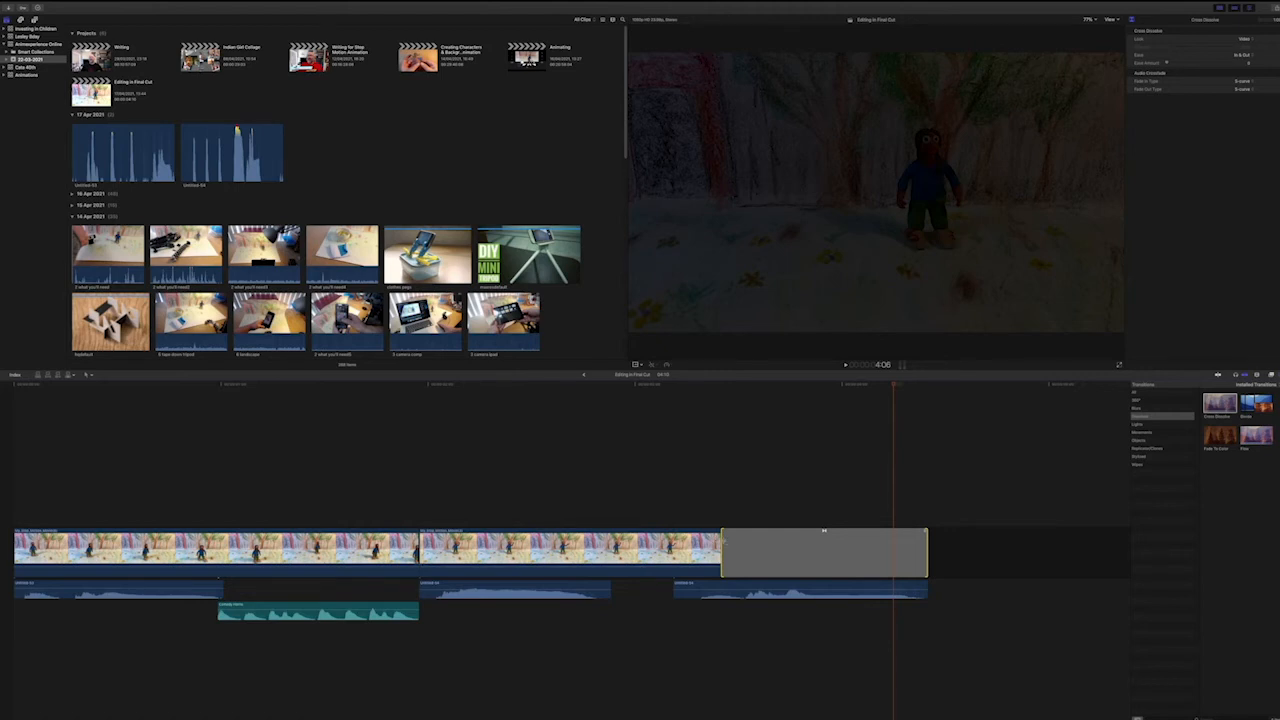
{"action": "left_click_drag", "start_coordinate": [722, 548], "coordinate": [903, 548]}
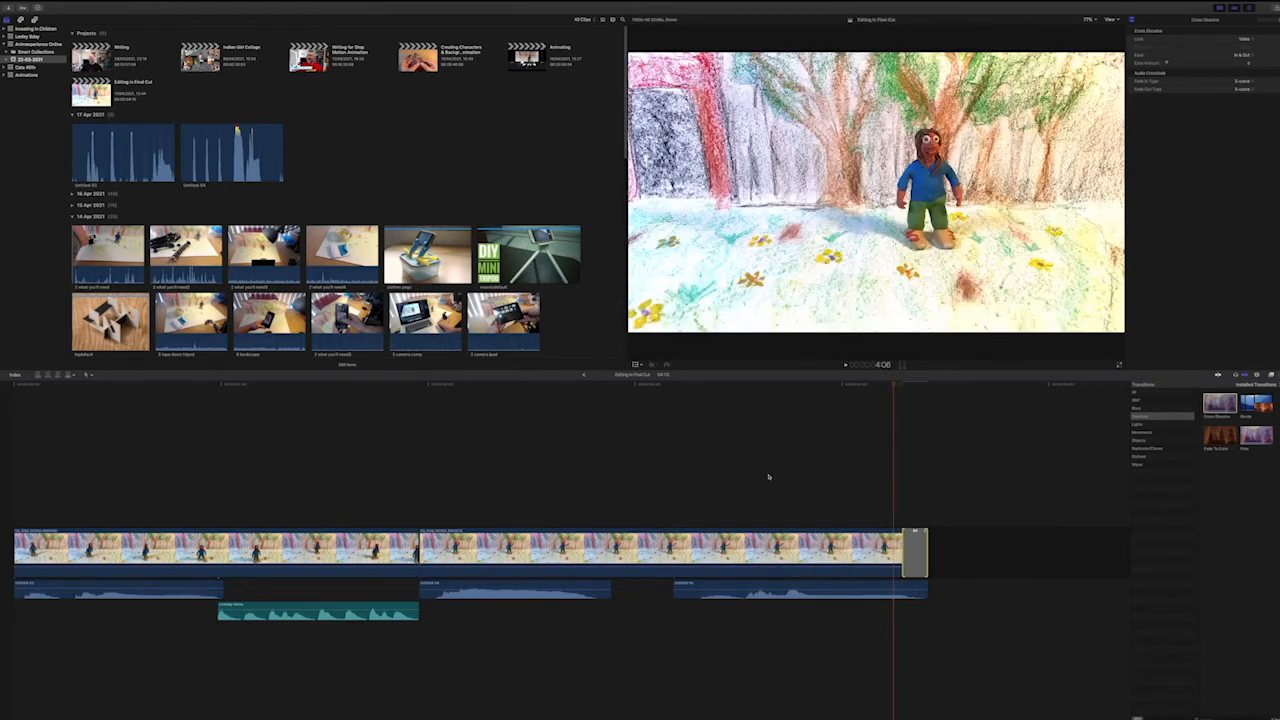
{"action": "left_click", "coordinate": [640, 385]}
{"action": "key", "text": "space"}
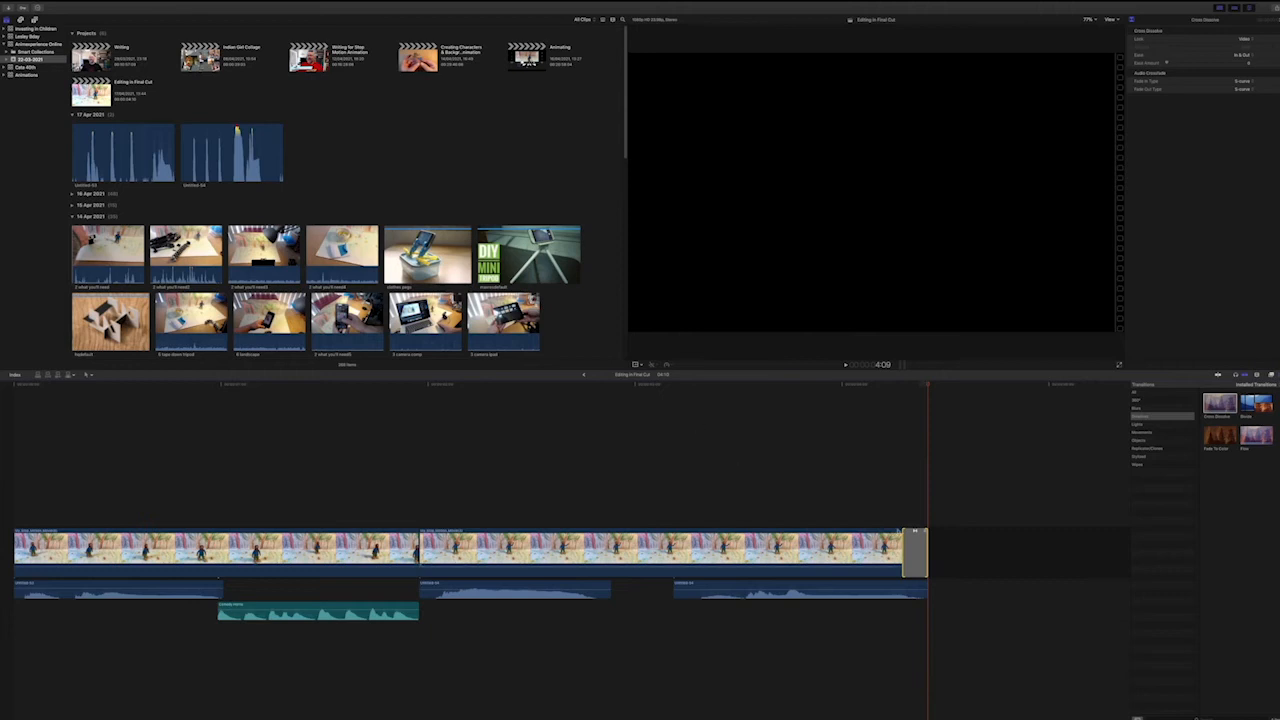
{"action": "left_click", "coordinate": [902, 548]}
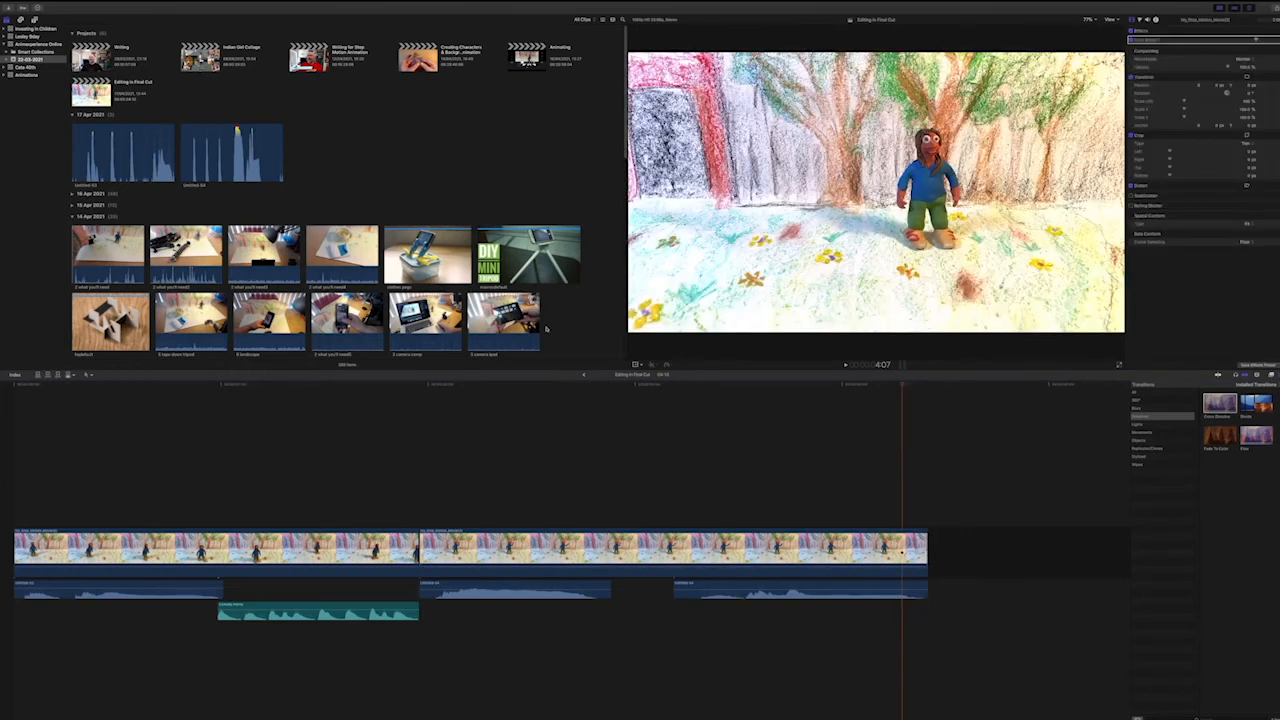
Import the "and that's" movie from the Editing folder into the existing event.
{"action": "right_click", "coordinate": [350, 160]}
{"action": "left_click", "coordinate": [362, 162]}
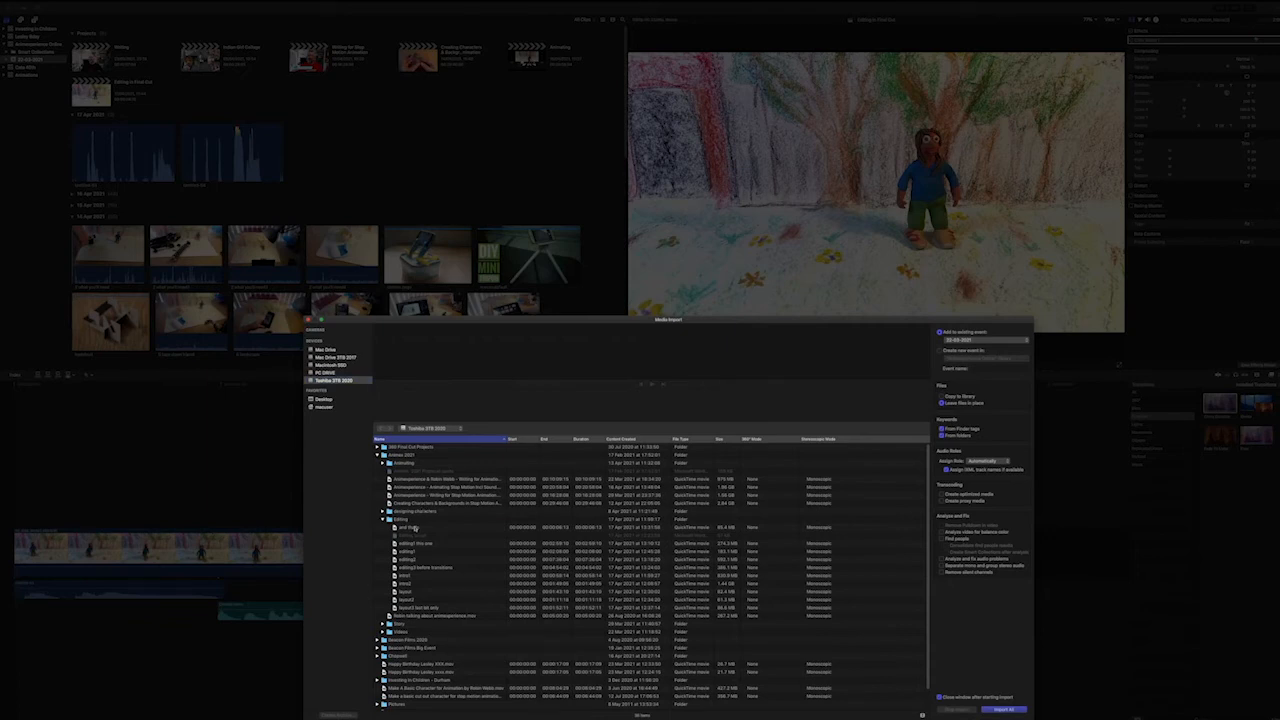
{"action": "left_click", "coordinate": [420, 526]}
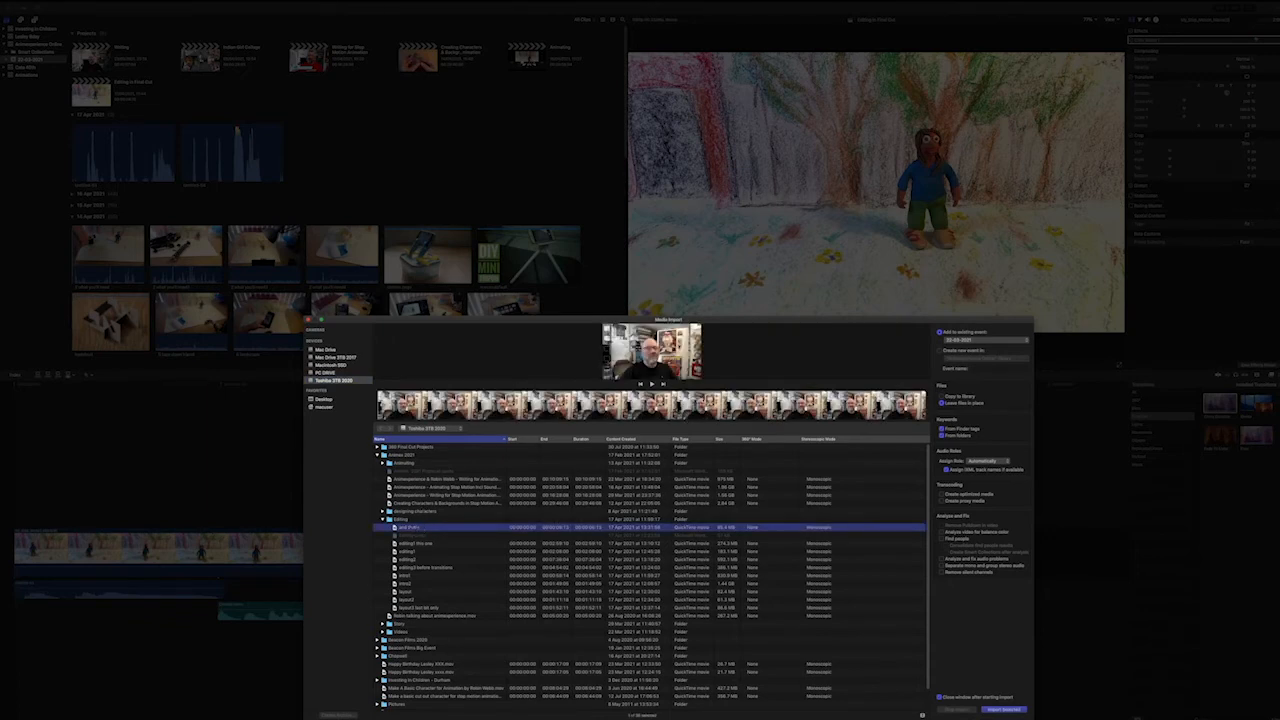
{"action": "left_click", "coordinate": [1004, 709]}
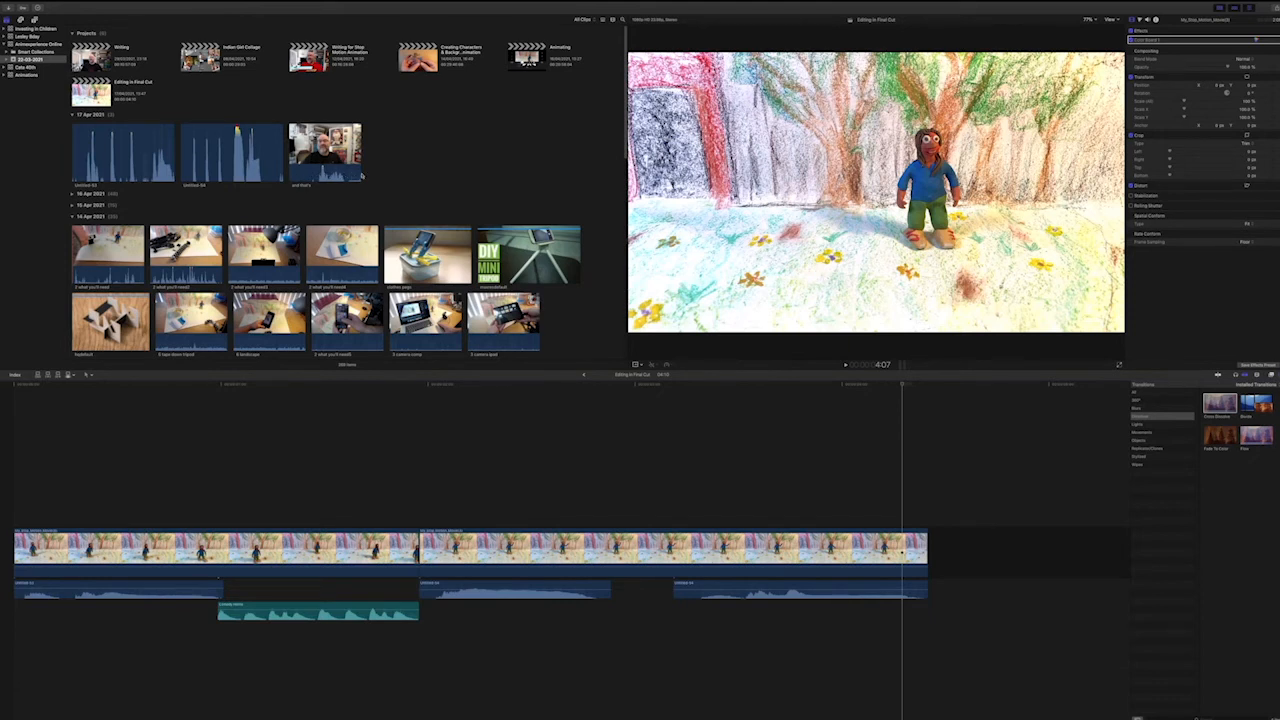
Preview the "and that's" clip and append a selected middle portion of it to the end of the timeline.
{"action": "left_click", "coordinate": [319, 177]}
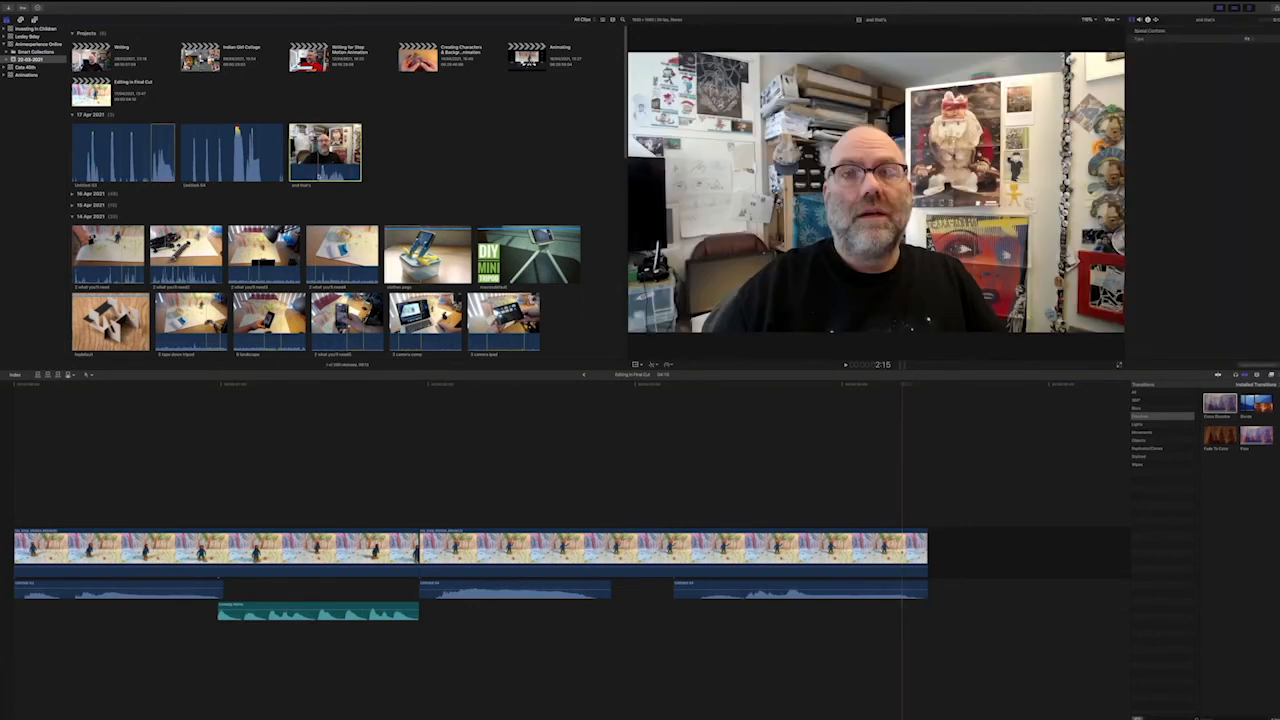
{"action": "key", "text": "space"}
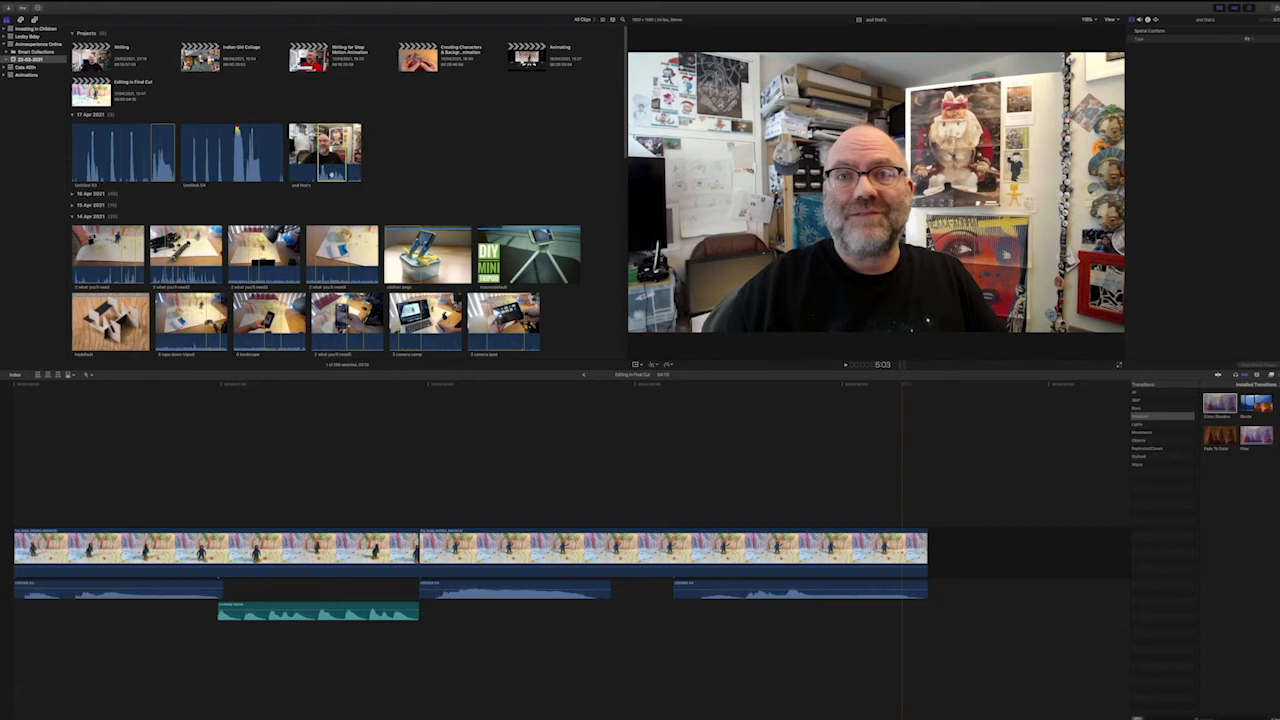
{"action": "key", "text": "e"}
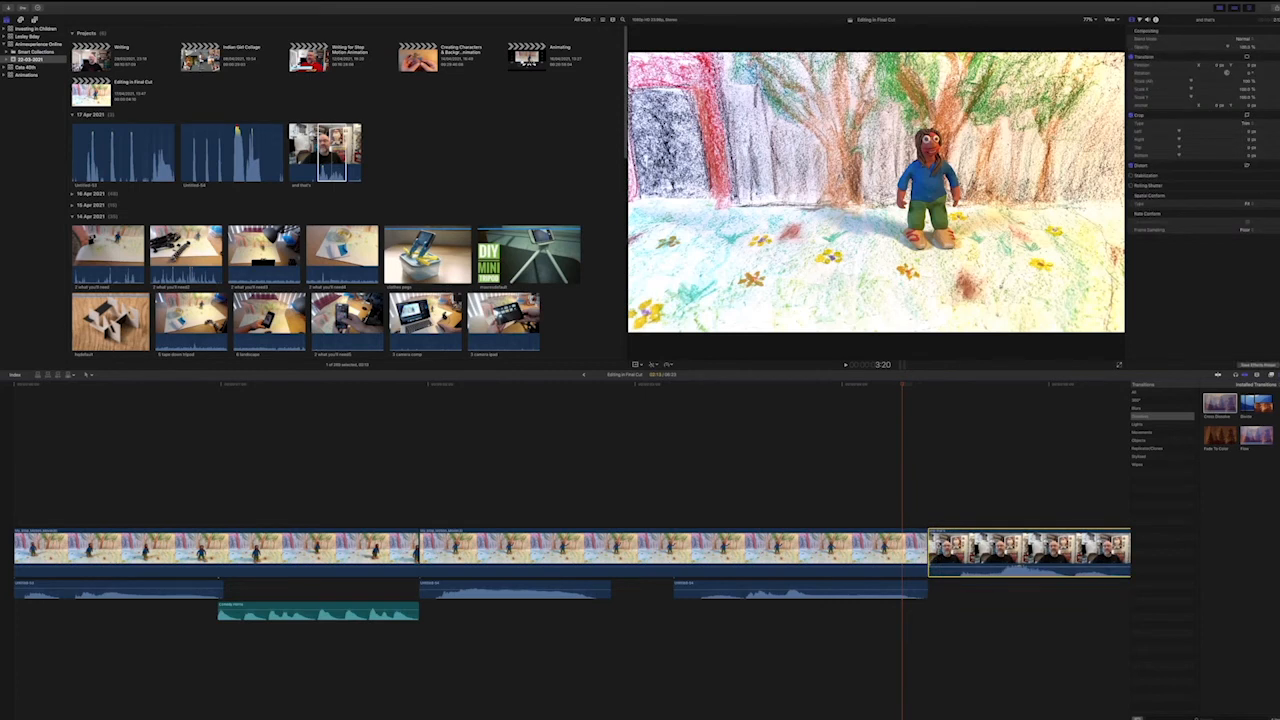
Add a Cross Dissolve between the waving-figure clip and the "and that's" clip, allowing the overlap, and shorten the transition to a brief blend.
{"action": "key", "text": "super+minus"}
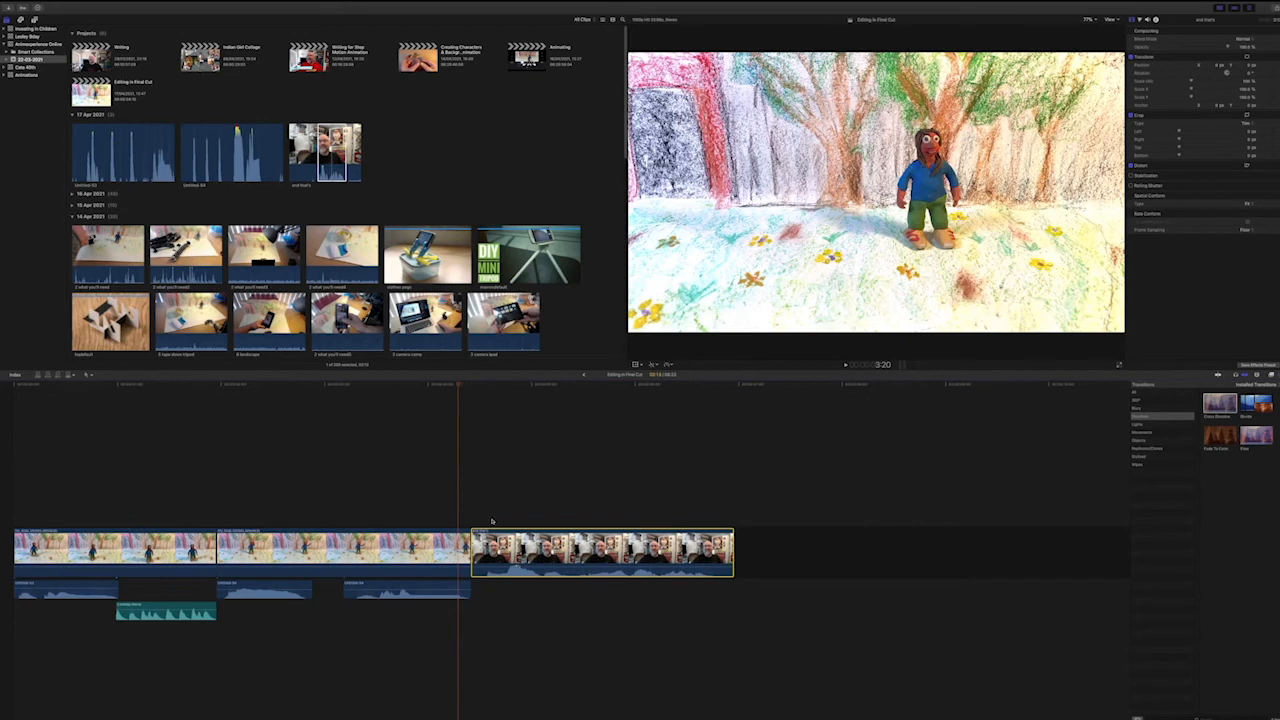
{"action": "left_click", "coordinate": [552, 488]}
{"action": "left_click", "coordinate": [474, 550]}
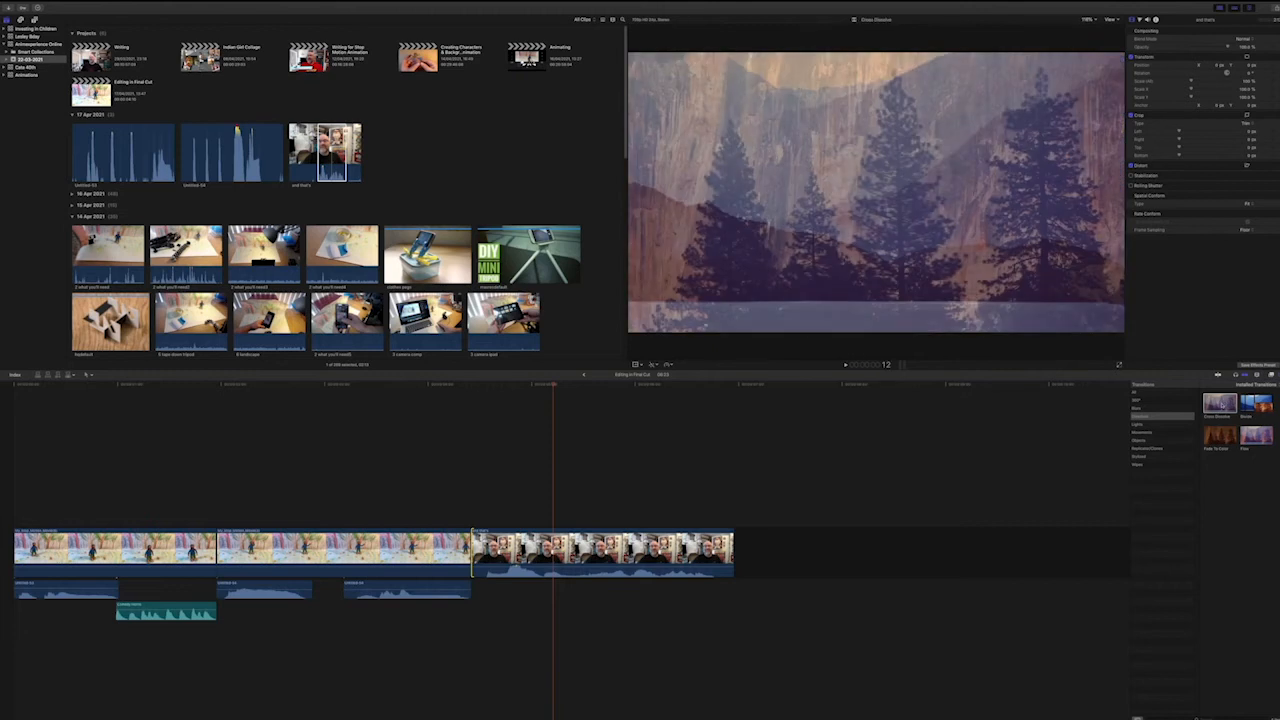
{"action": "double_click", "coordinate": [1220, 405]}
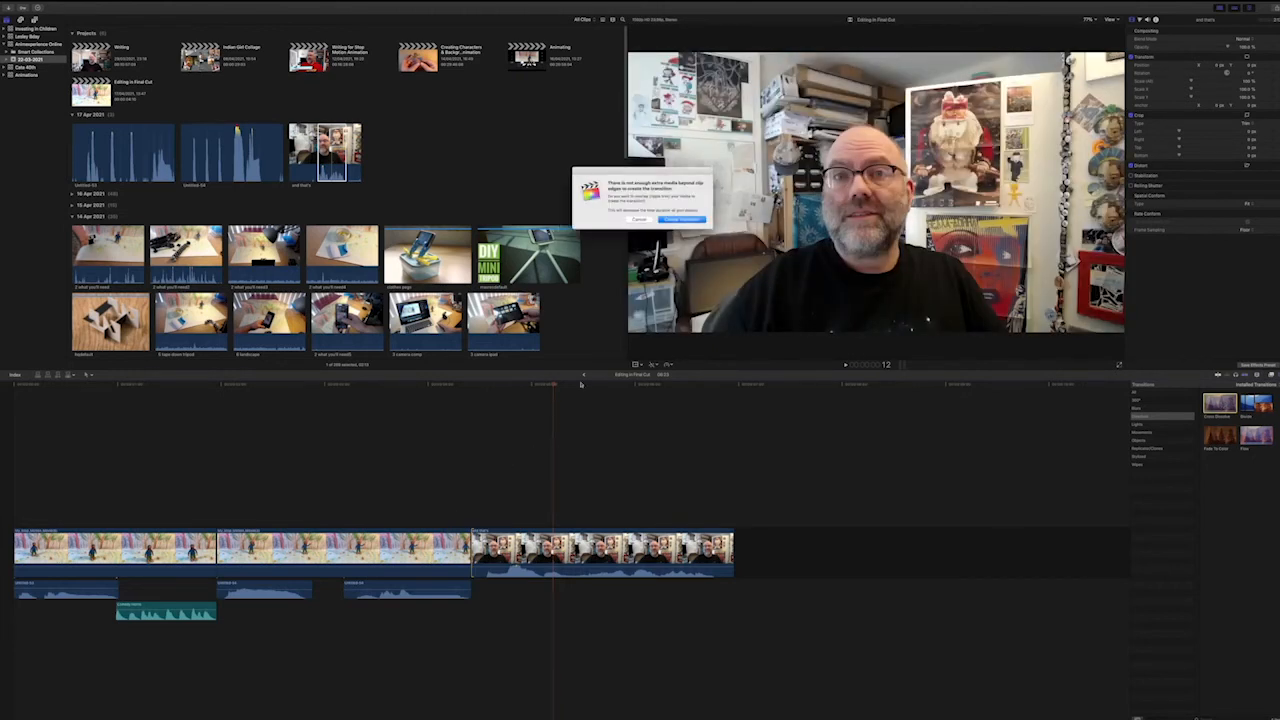
{"action": "left_click", "coordinate": [681, 220]}
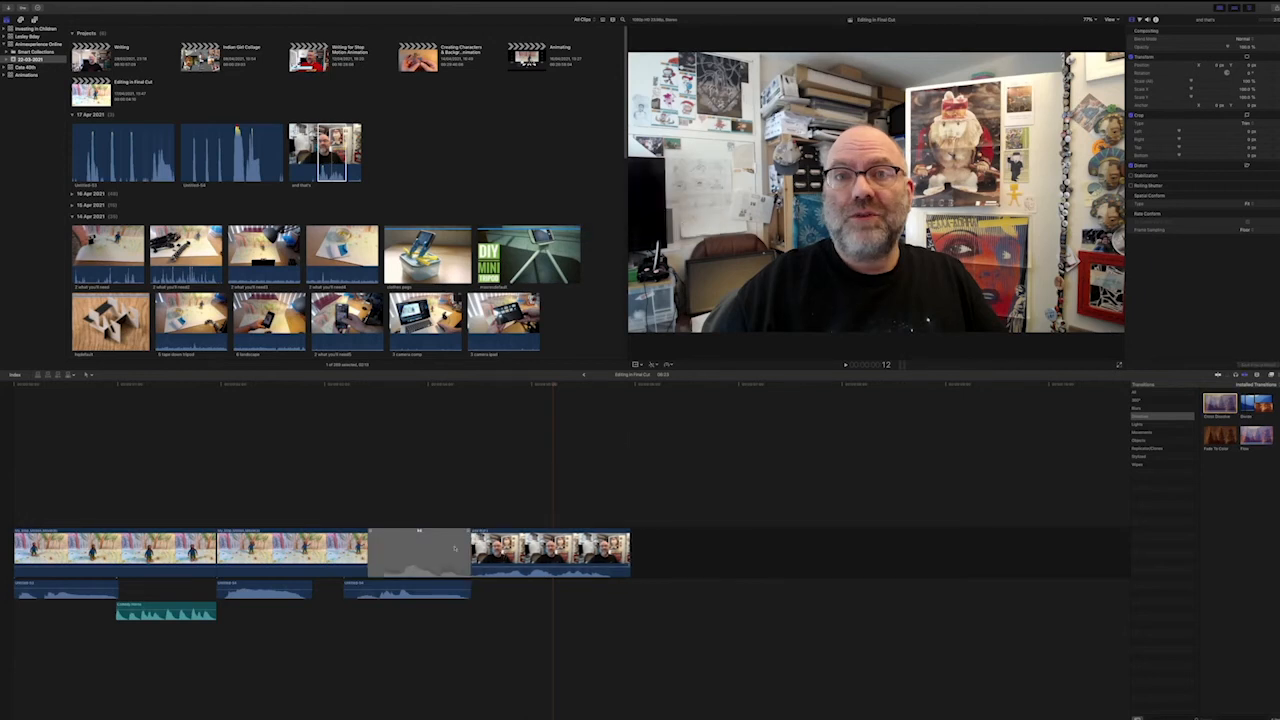
{"action": "left_click_drag", "start_coordinate": [371, 534], "coordinate": [367, 536]}
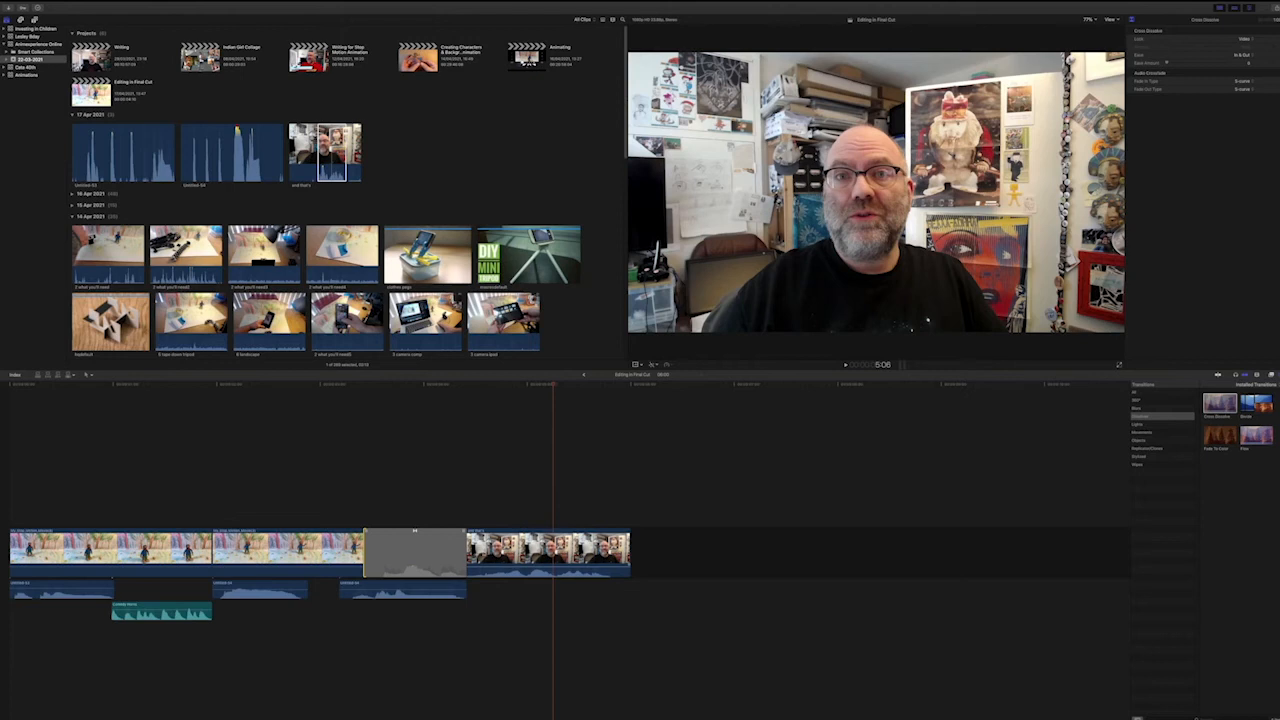
{"action": "left_click_drag", "start_coordinate": [365, 555], "coordinate": [404, 555]}
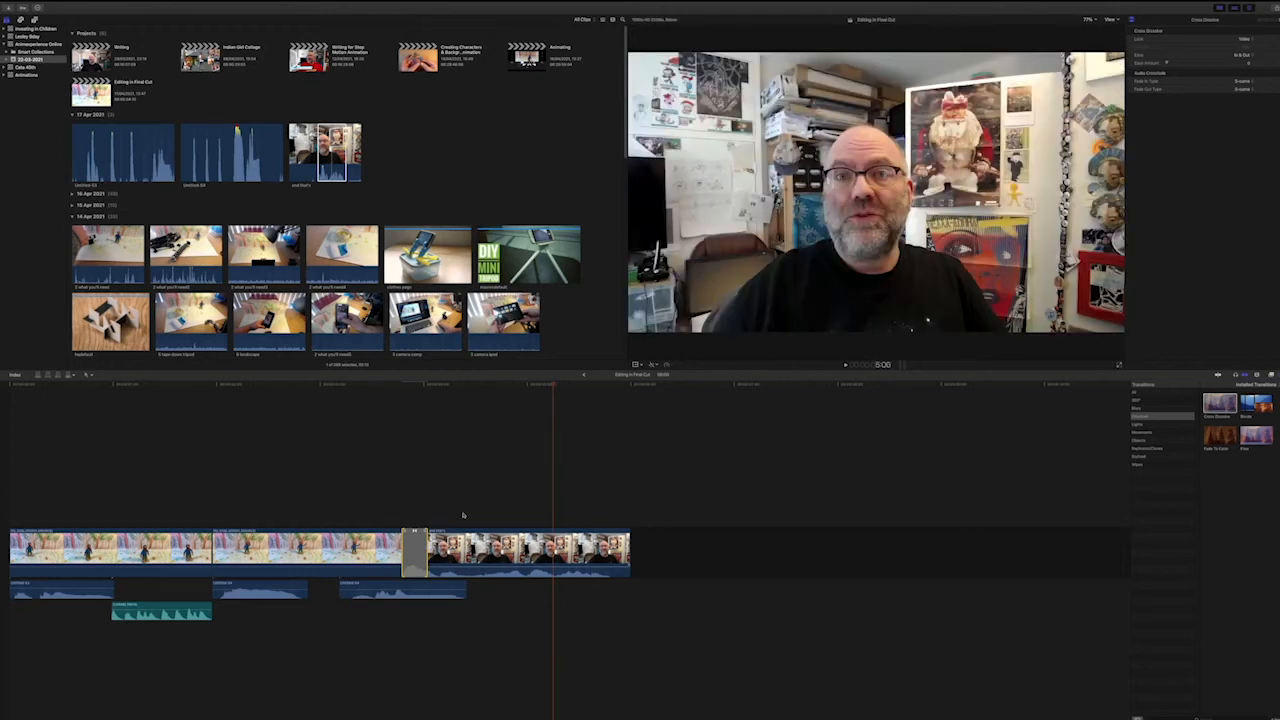
Extend the beginning of the "and that's" clip and shift its Cross Dissolve later, so it sits near the end of the last voiceover.
{"action": "left_click", "coordinate": [403, 386]}
{"action": "mouse_move", "coordinate": [403, 386]}
{"action": "left_mouse_down"}
{"action": "mouse_move", "coordinate": [428, 386]}
{"action": "mouse_move", "coordinate": [403, 386]}
{"action": "left_mouse_up"}
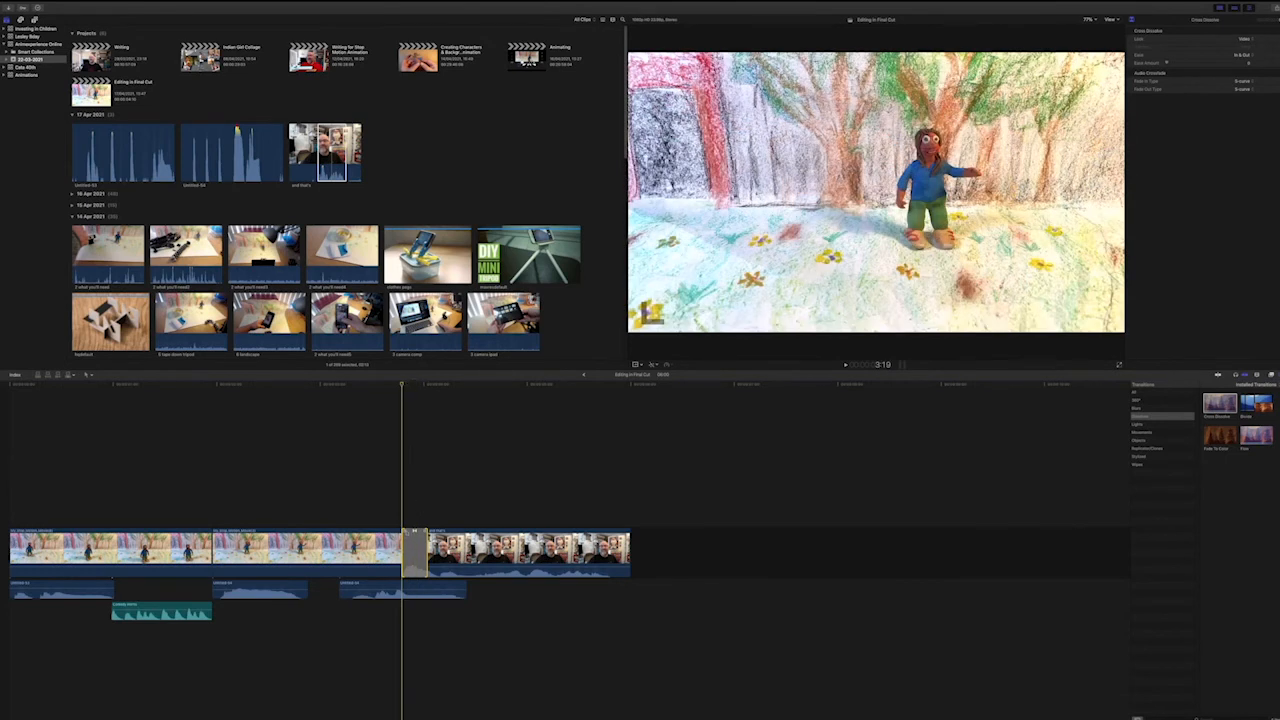
{"action": "left_click", "coordinate": [407, 532]}
{"action": "left_click_drag", "start_coordinate": [407, 534], "coordinate": [330, 535]}
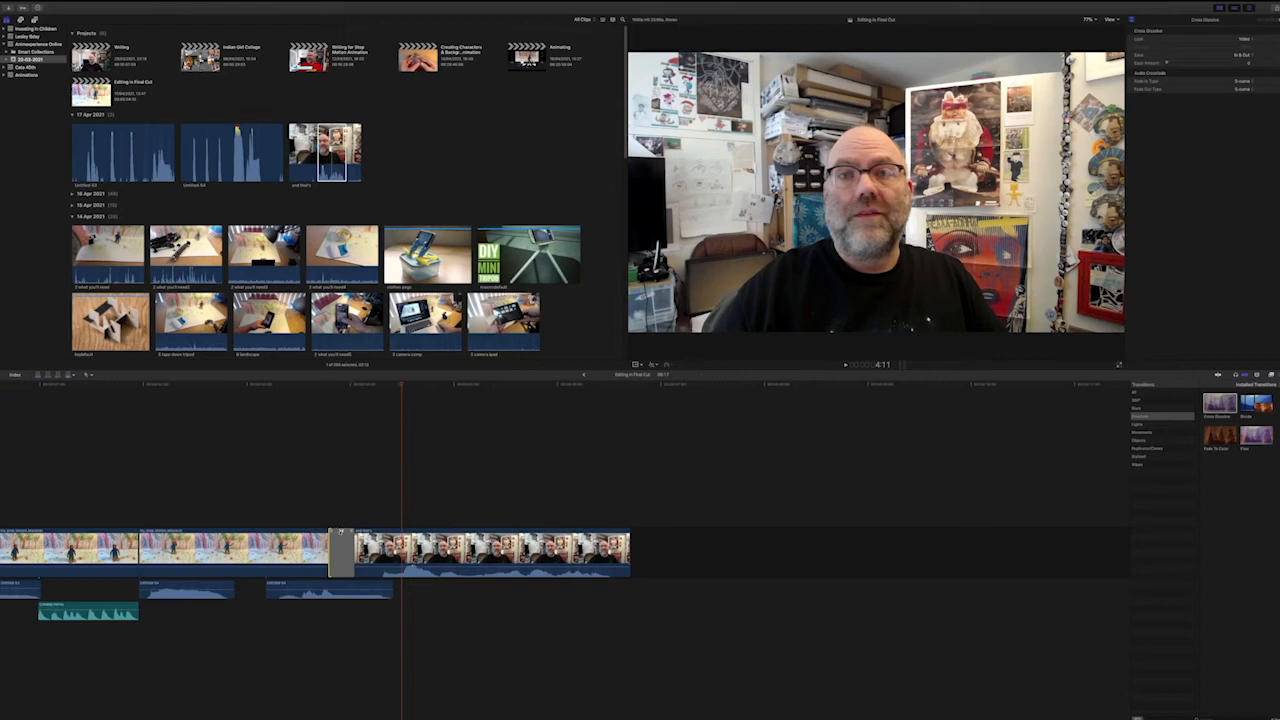
{"action": "left_click_drag", "start_coordinate": [340, 540], "coordinate": [386, 533]}
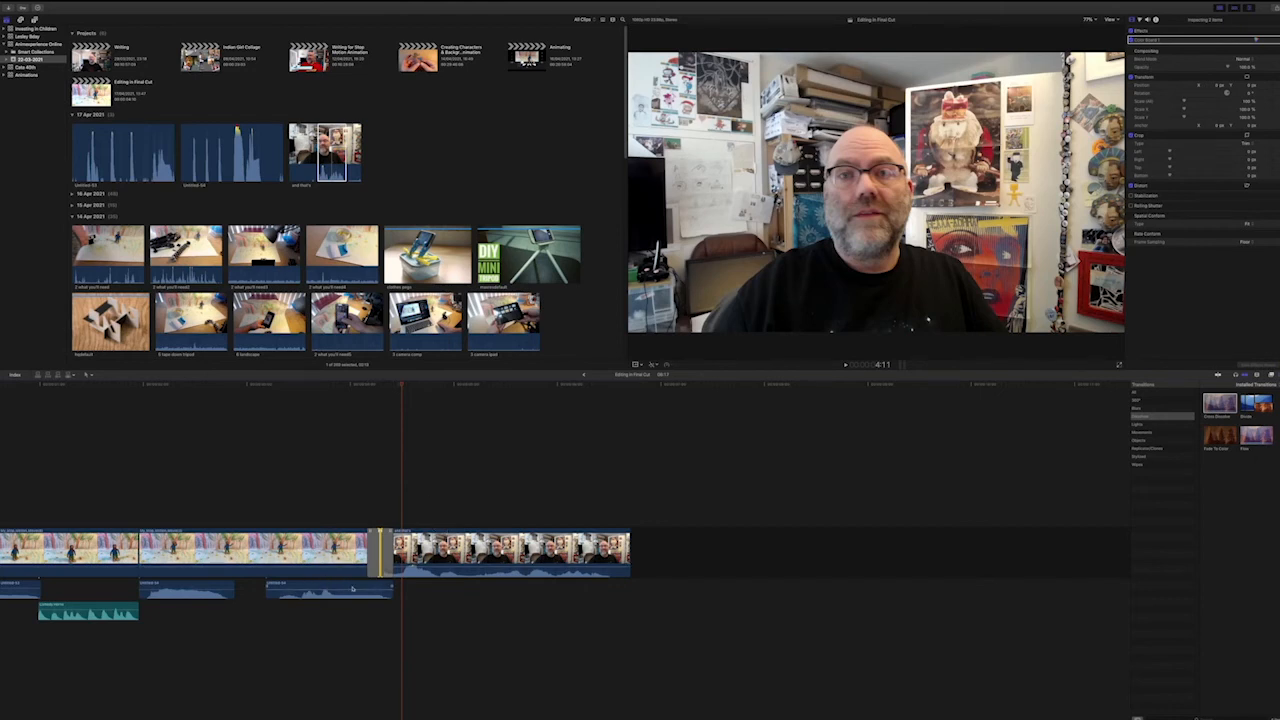
Move the last voiceover clip slightly earlier so it ends around the Cross Dissolve, and place the playhead just before it for checking.
{"action": "left_click_drag", "start_coordinate": [352, 589], "coordinate": [347, 586]}
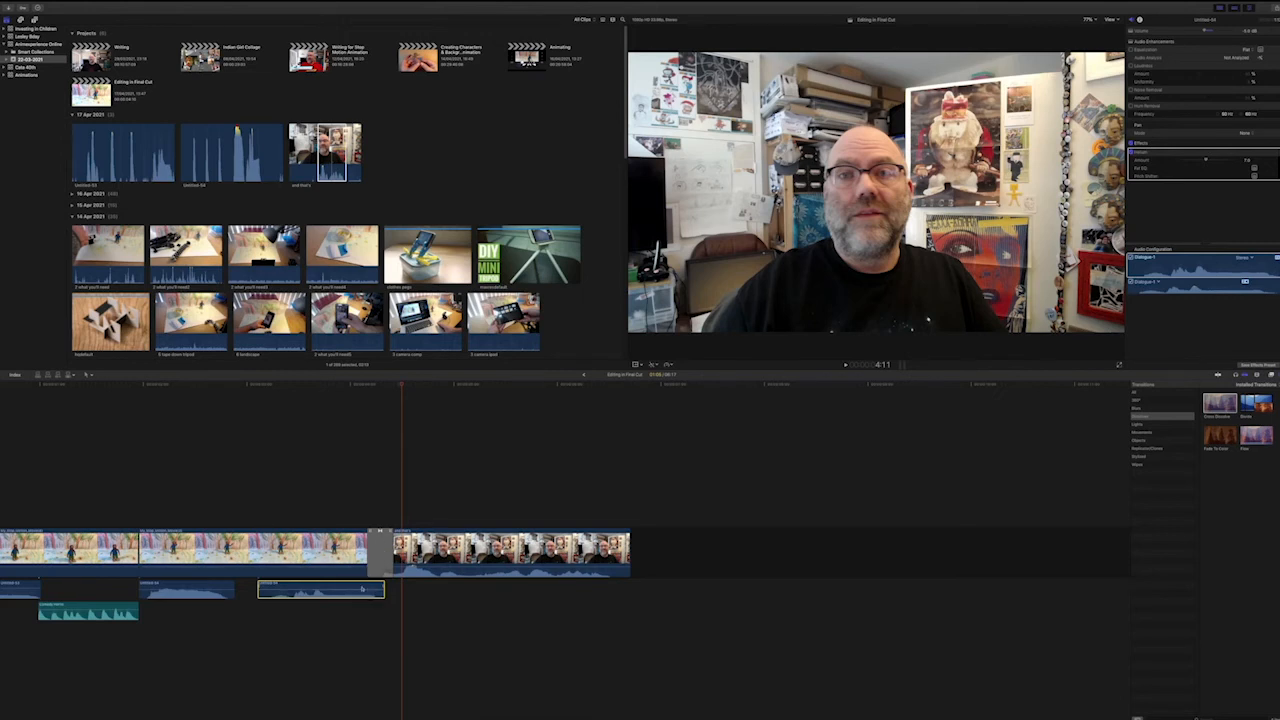
{"action": "left_click_drag", "start_coordinate": [345, 586], "coordinate": [341, 587]}
{"action": "left_click", "coordinate": [247, 385]}
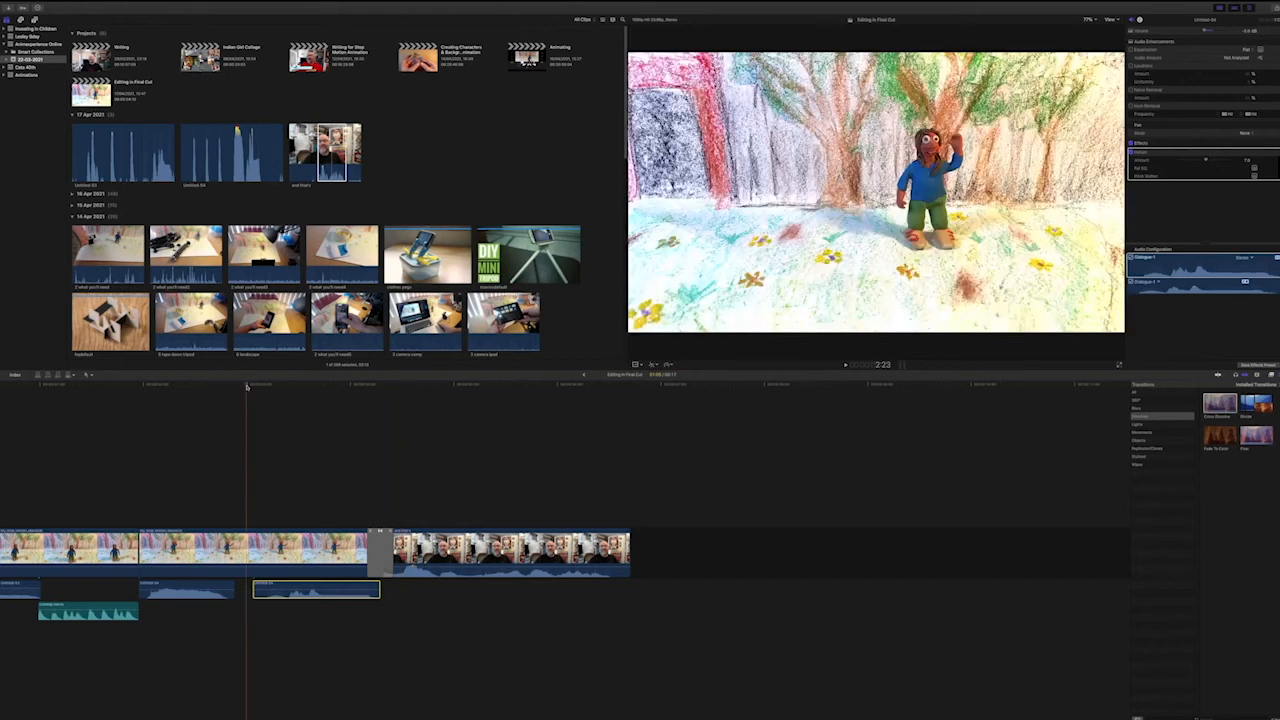
Add a Cross Dissolve at the end of the "and that's" clip, shorten it to a brief fade-out, and play back the ending.
{"action": "key", "text": "space"}
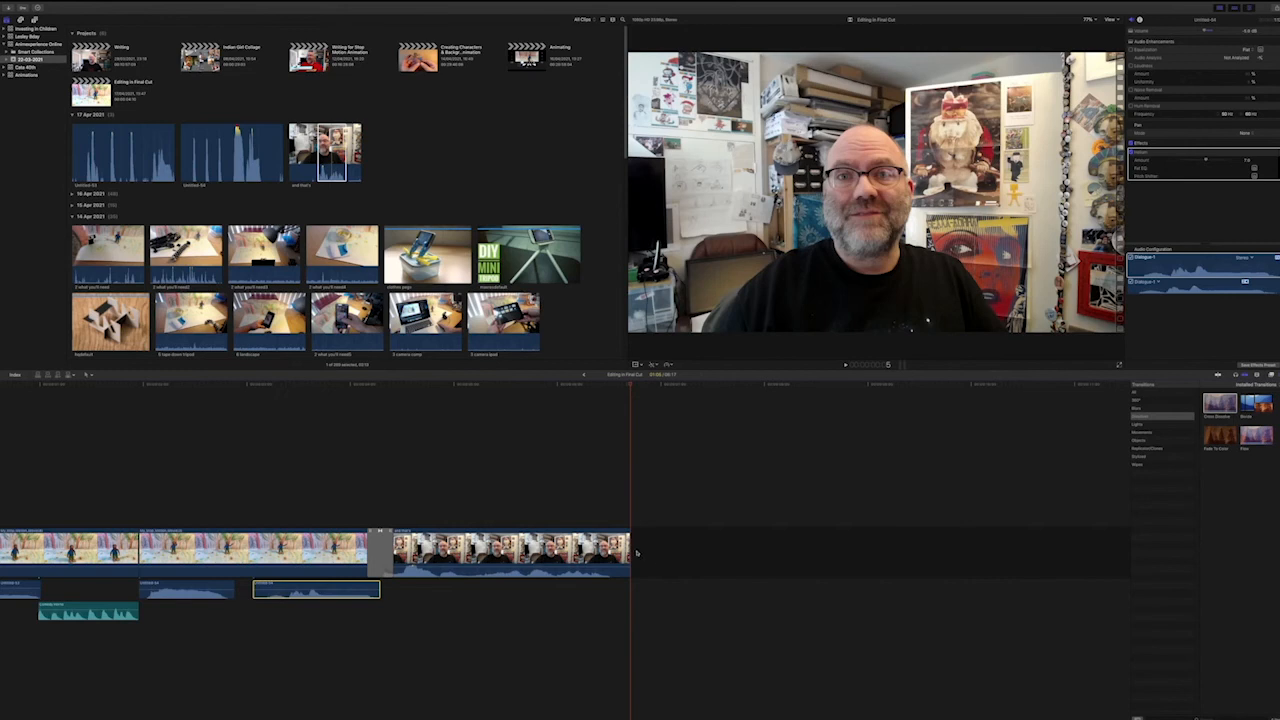
{"action": "left_click", "coordinate": [629, 554]}
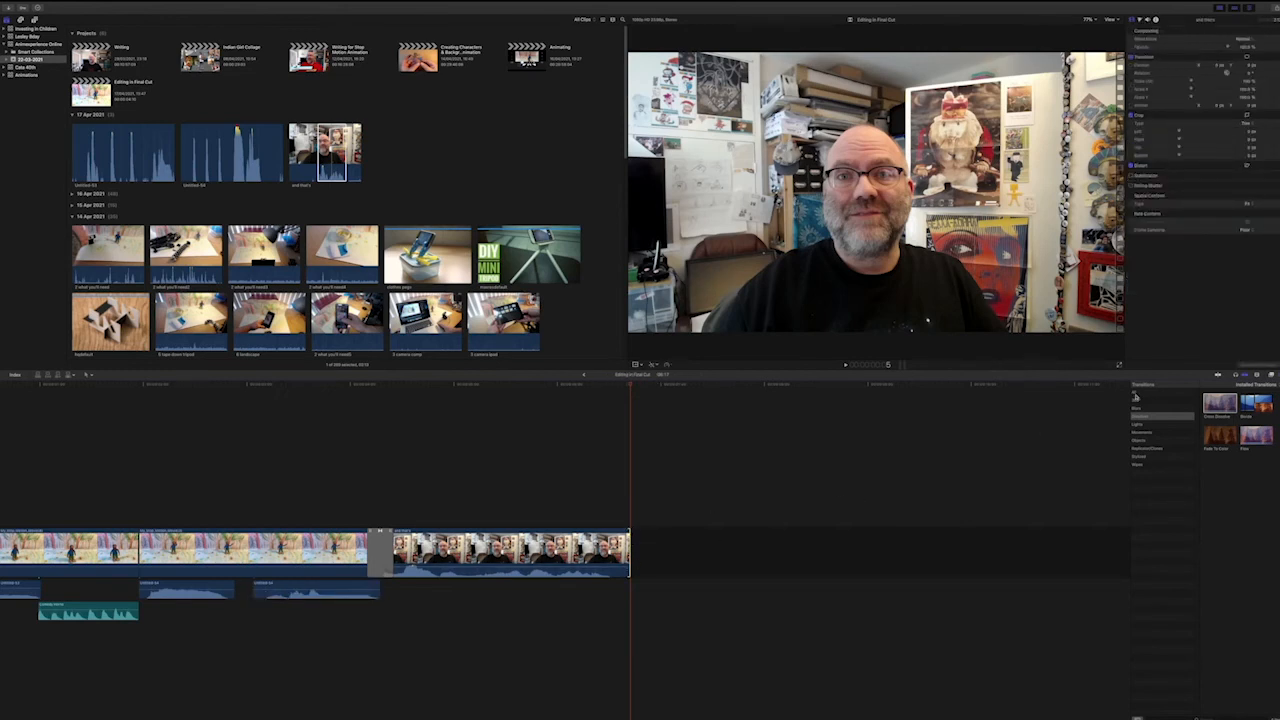
{"action": "double_click", "coordinate": [1226, 410]}
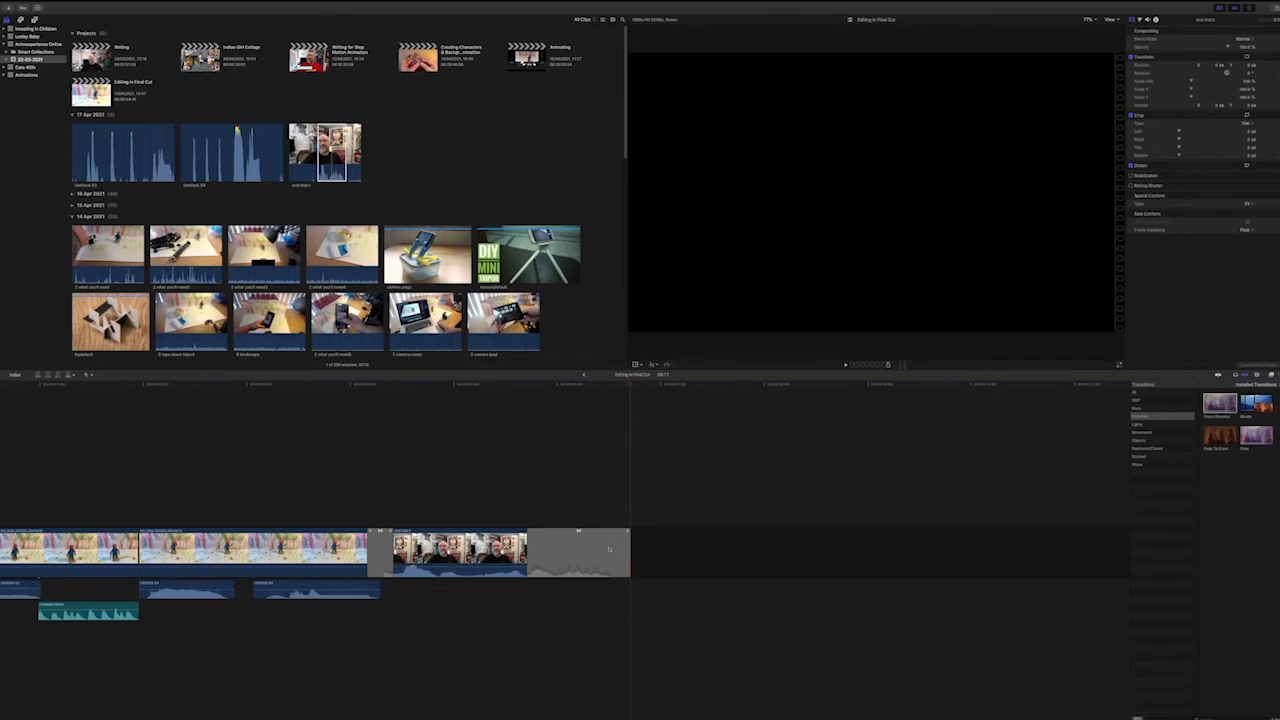
{"action": "left_click_drag", "start_coordinate": [528, 552], "coordinate": [605, 553]}
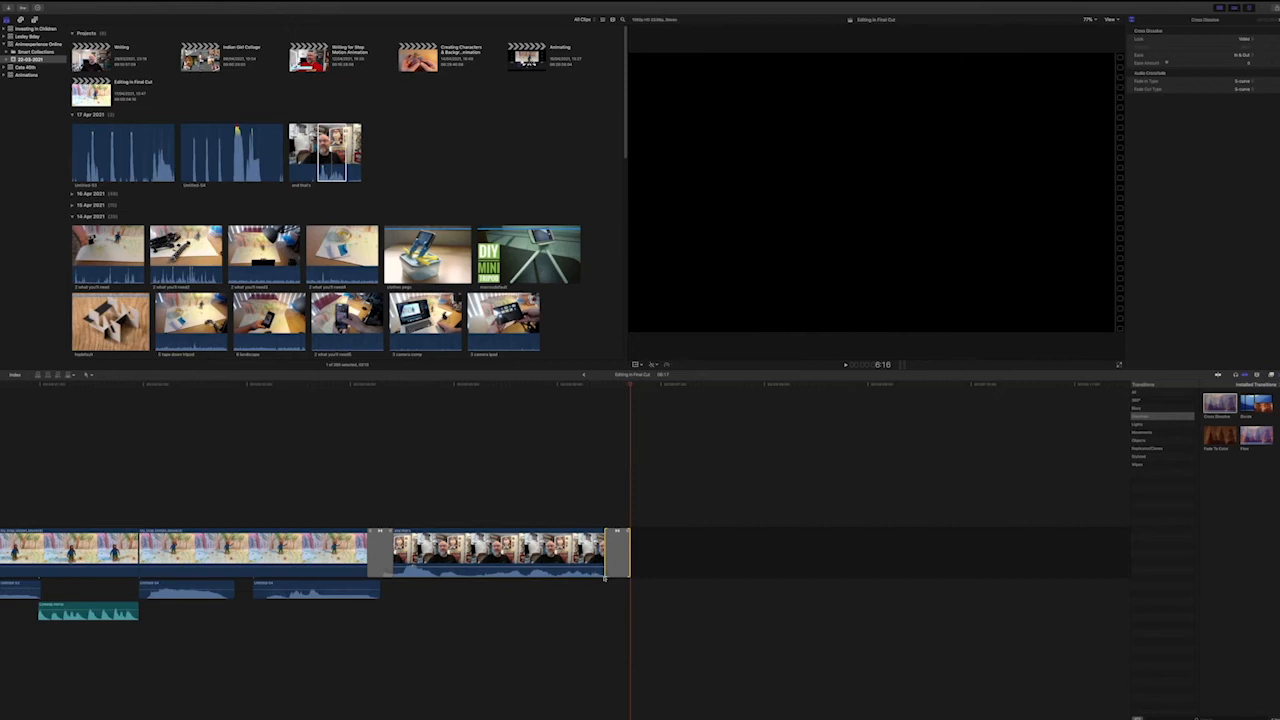
{"action": "left_click", "coordinate": [586, 386]}
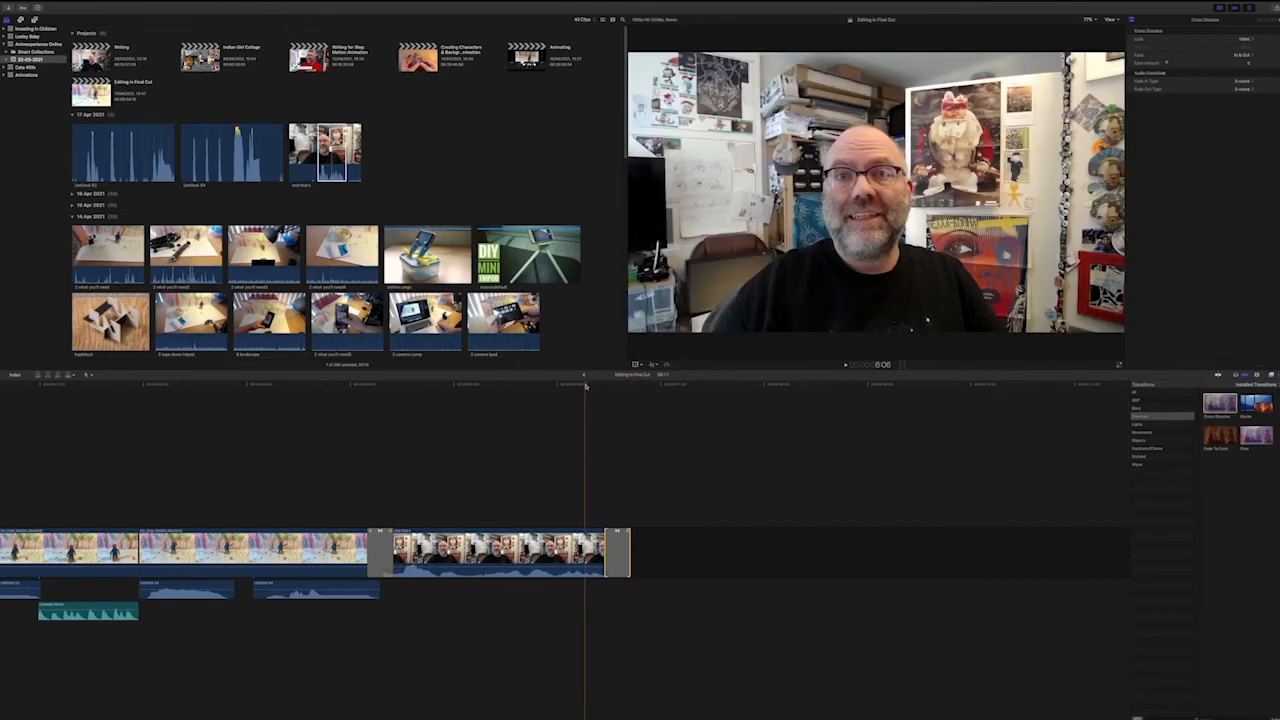
{"action": "key", "text": "space"}
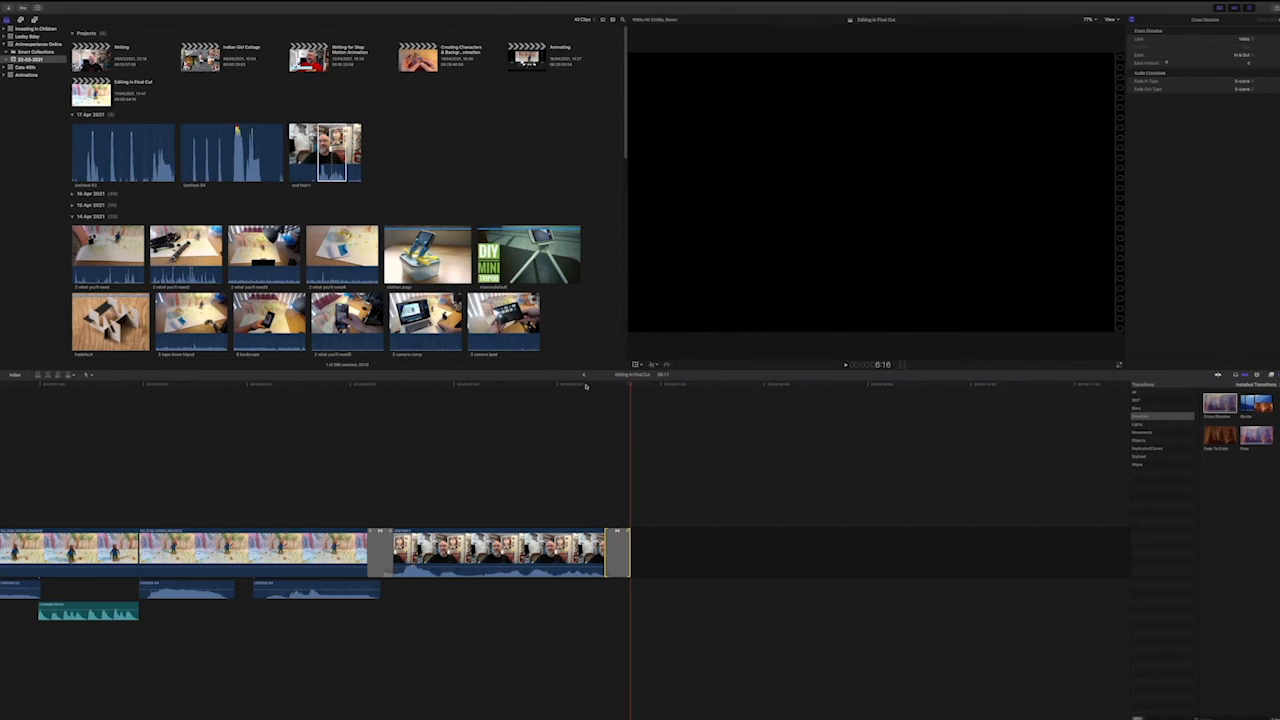
Play the whole sequence from its start to review it, and return the playhead to the beginning.
{"action": "scroll", "coordinate": [369, 471], "scroll_direction": "left", "scroll_amount": 4}
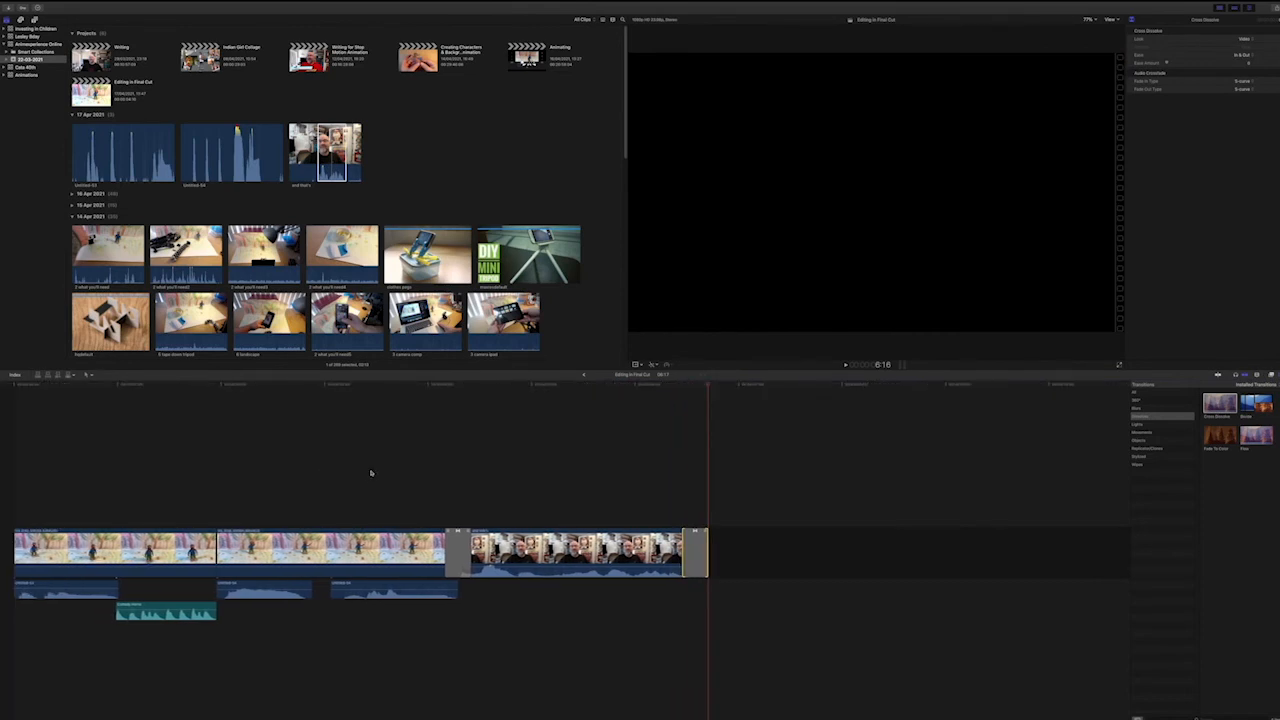
{"action": "left_click", "coordinate": [8, 386]}
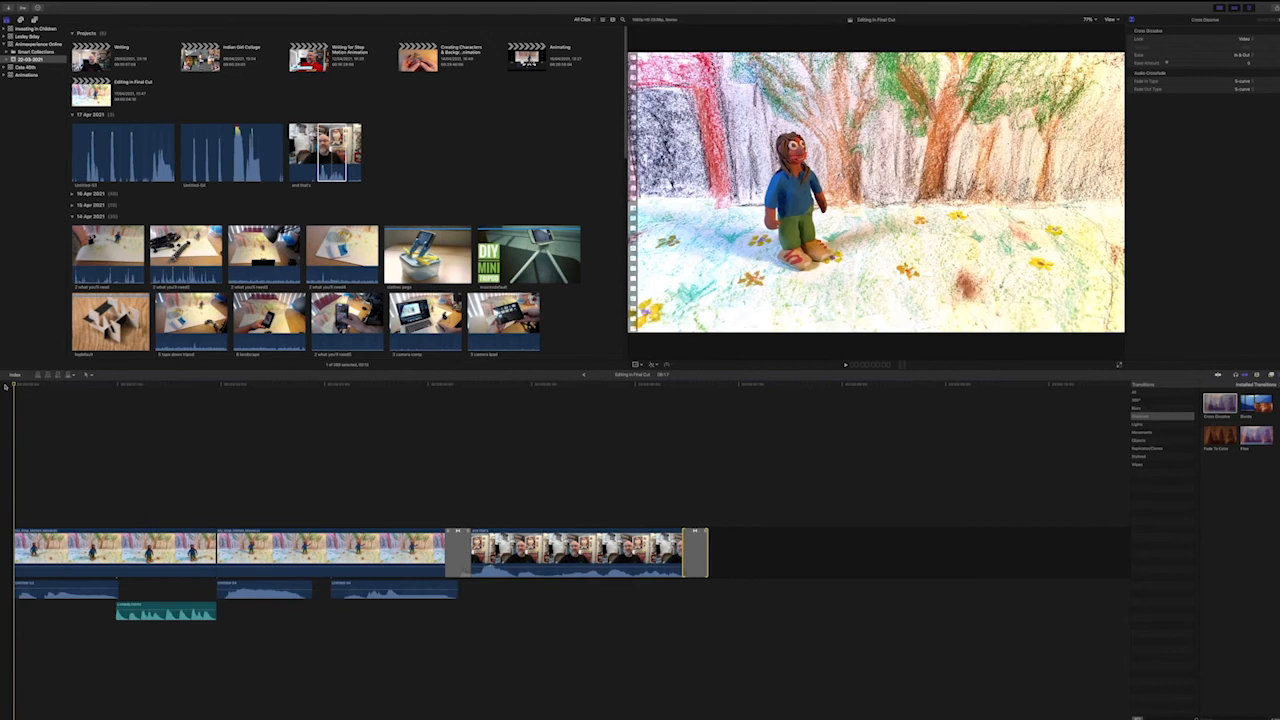
{"action": "key", "text": "space"}
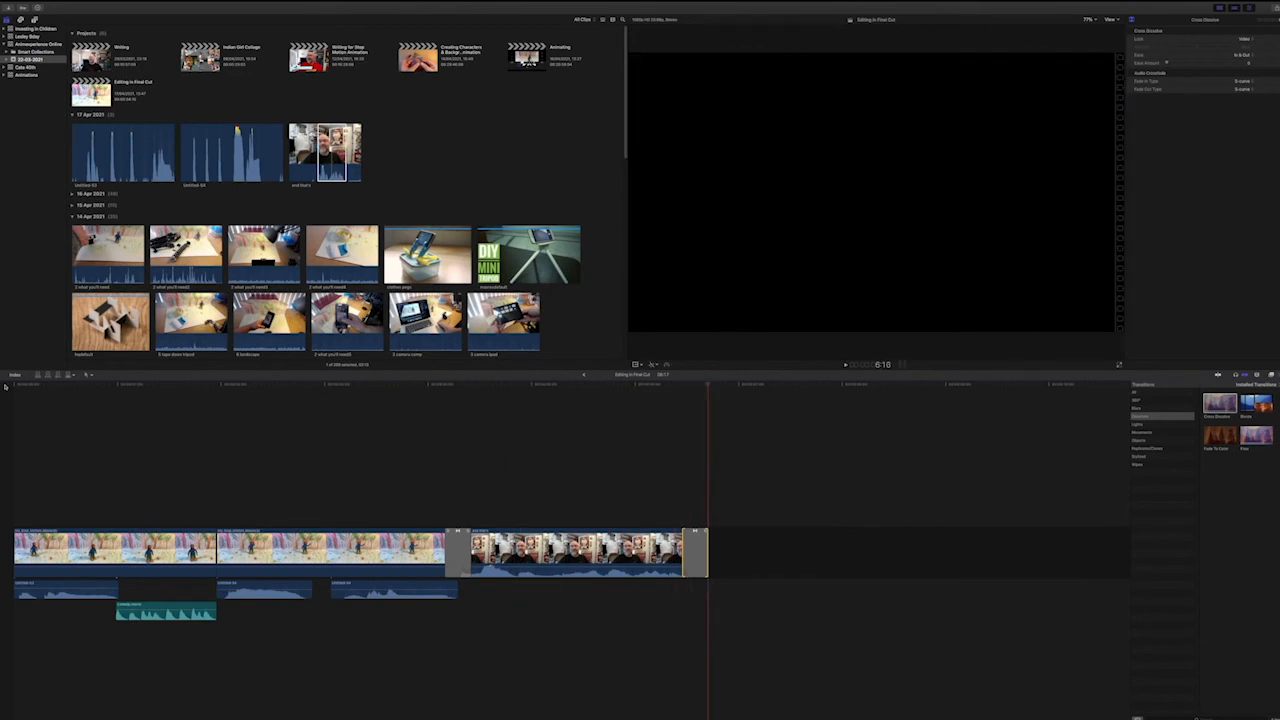
{"action": "left_click", "coordinate": [4, 388]}
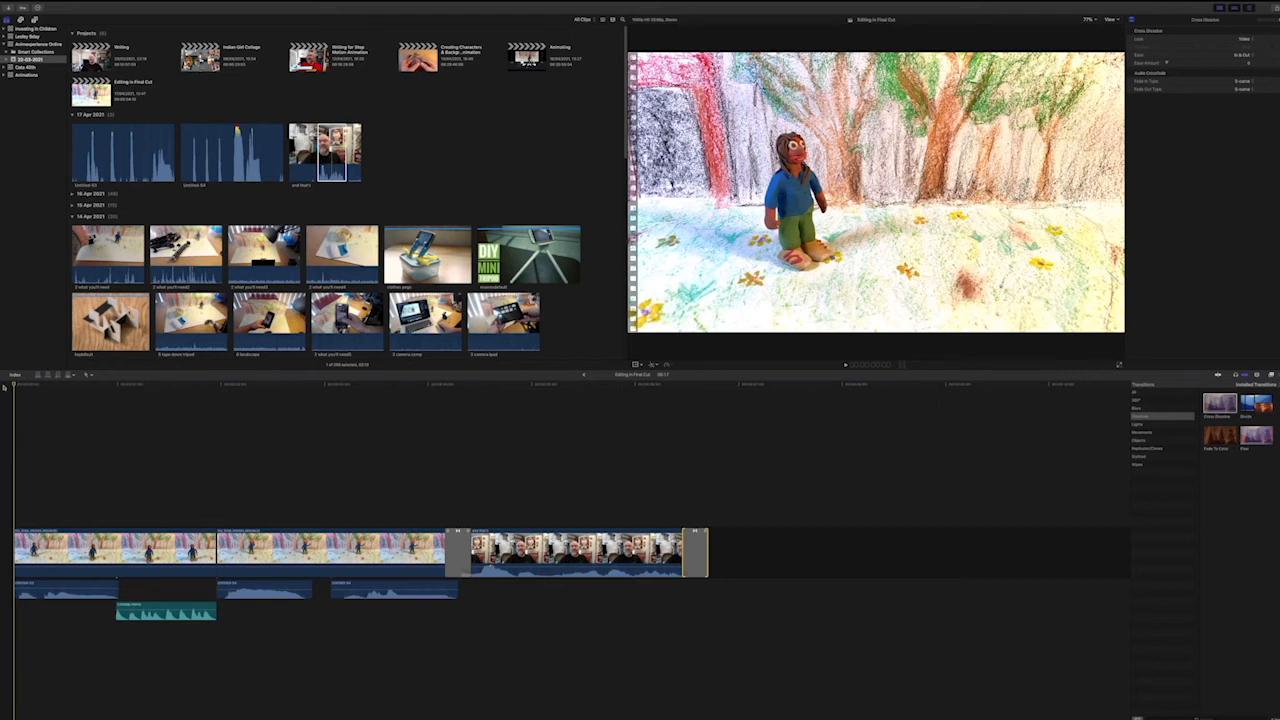
Place a Four Corners title above the start of the first clip and trim its end to just over one second.
{"action": "left_click", "coordinate": [34, 20]}
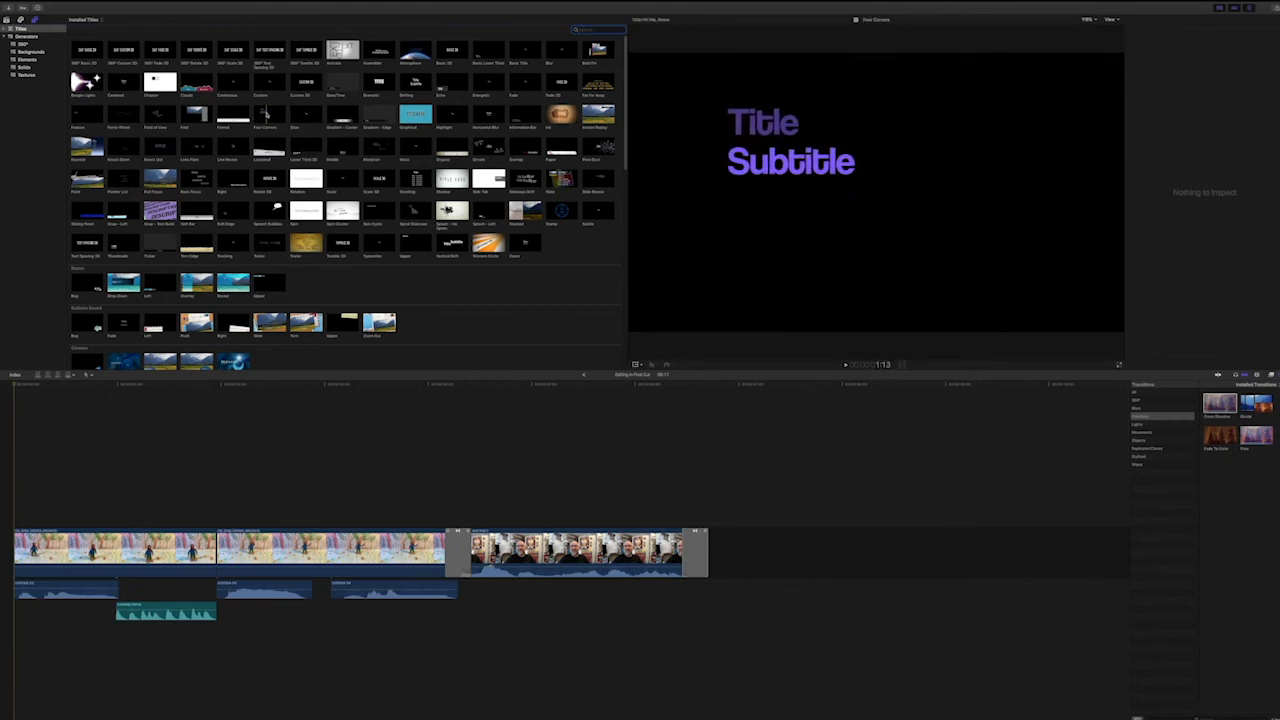
{"action": "left_click", "coordinate": [266, 114]}
{"action": "left_click_drag", "start_coordinate": [266, 114], "coordinate": [17, 518]}
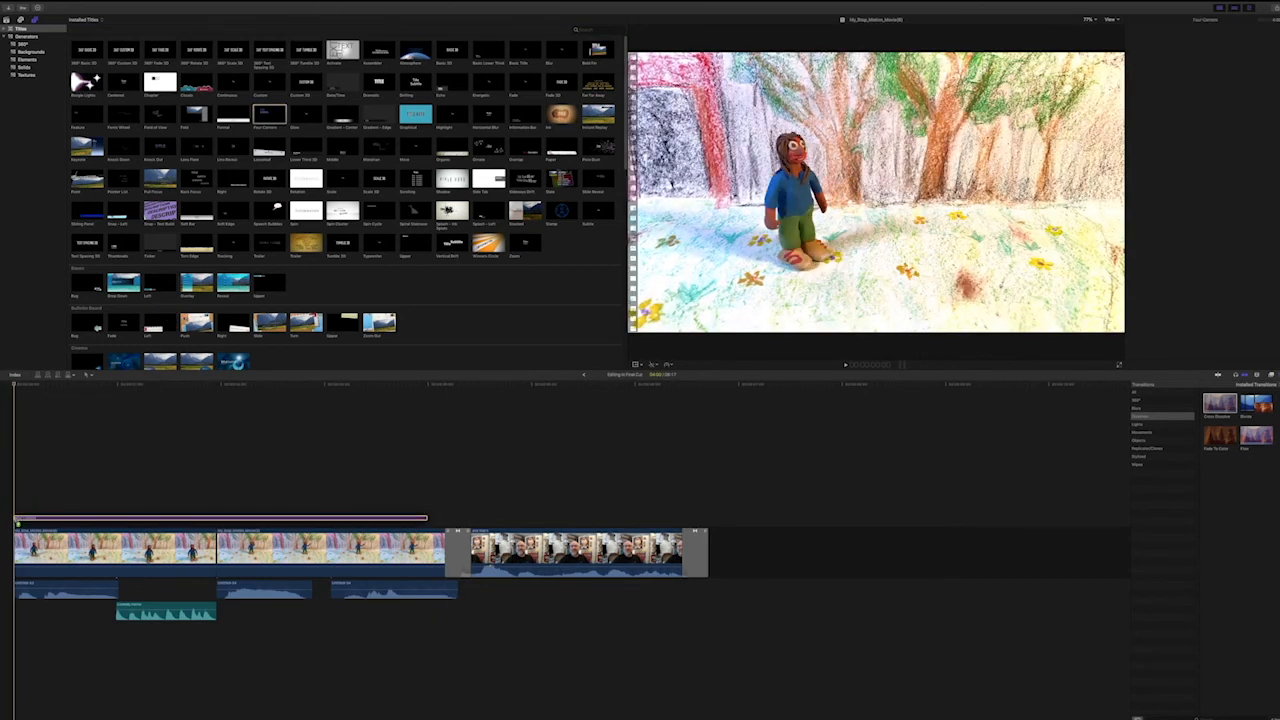
{"action": "left_click_drag", "start_coordinate": [233, 272], "coordinate": [18, 523]}
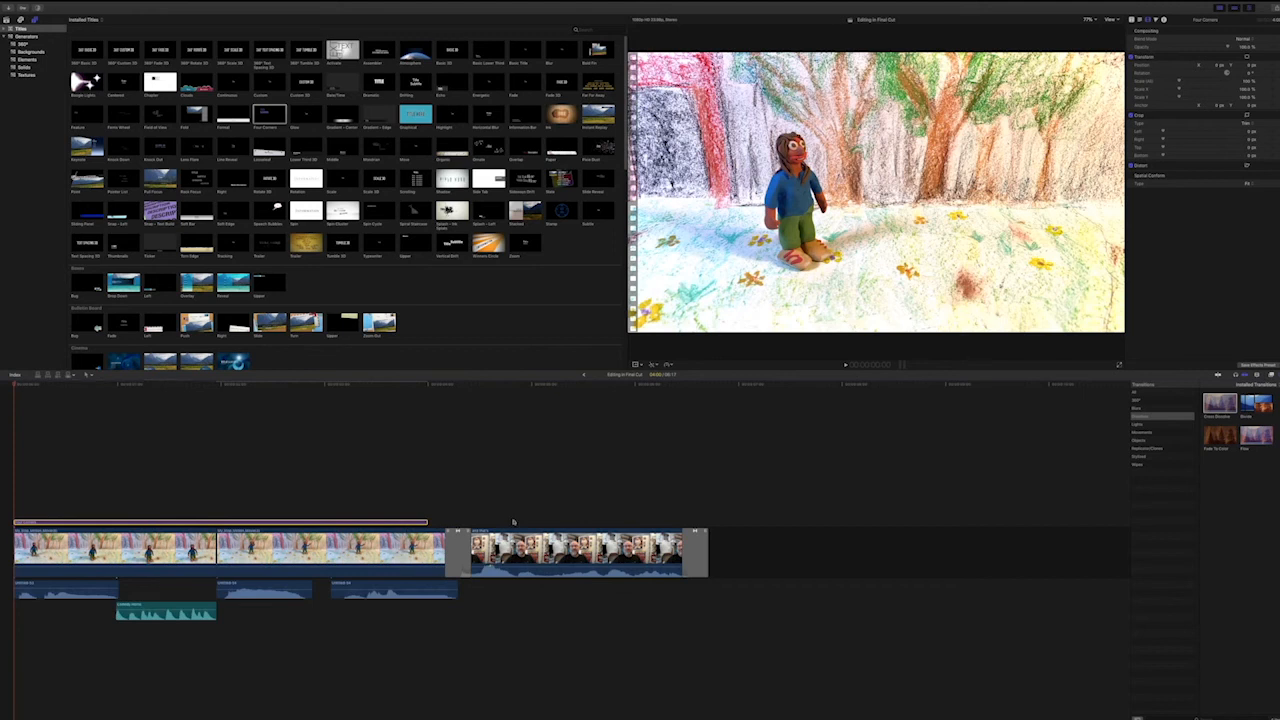
{"action": "left_click_drag", "start_coordinate": [430, 522], "coordinate": [98, 522]}
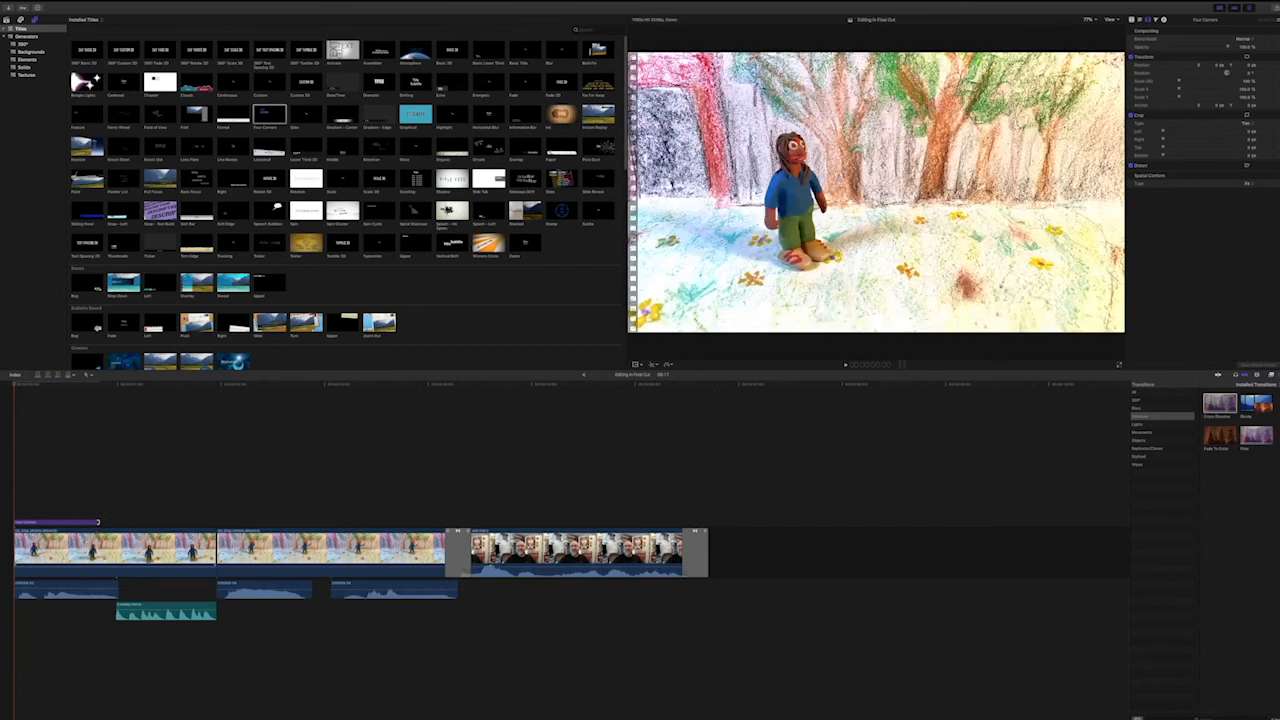
{"action": "key", "text": "space"}
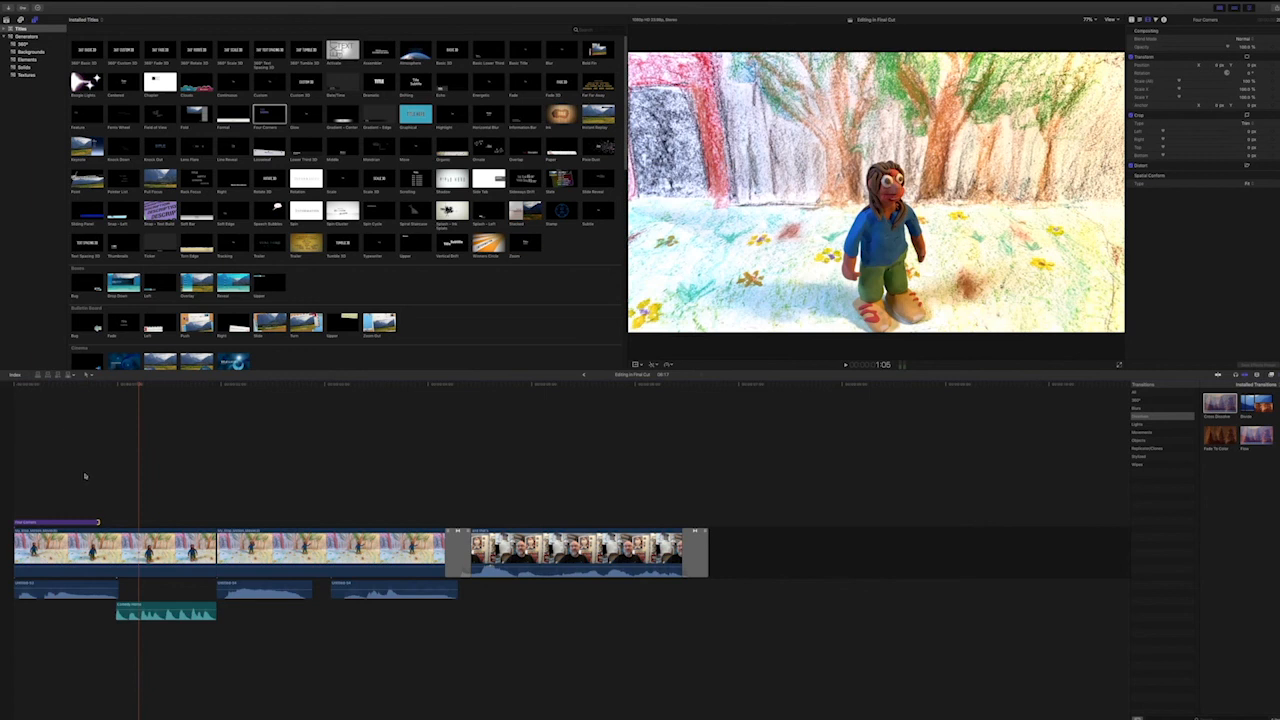
{"action": "left_click_drag", "start_coordinate": [132, 522], "coordinate": [133, 522]}
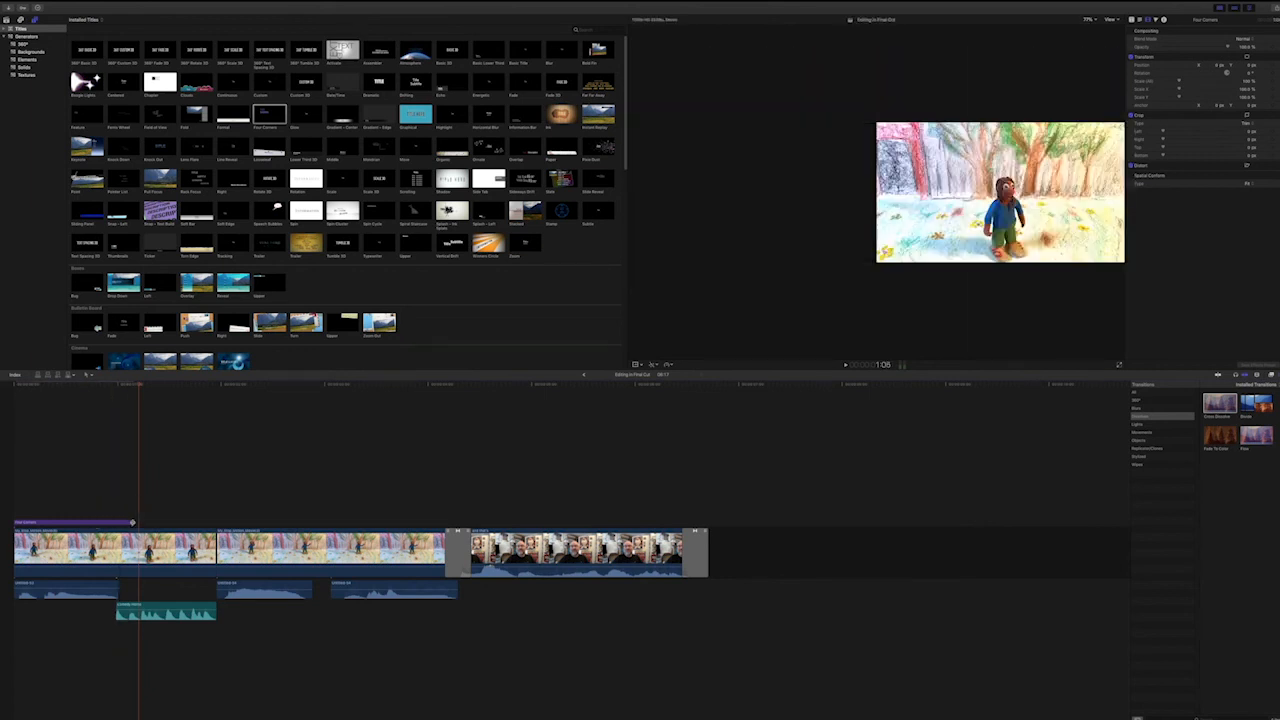
Change the Four Corners title text to "Editing" and its subtitle to "Basics".
{"action": "left_click_drag", "start_coordinate": [40, 385], "coordinate": [13, 386]}
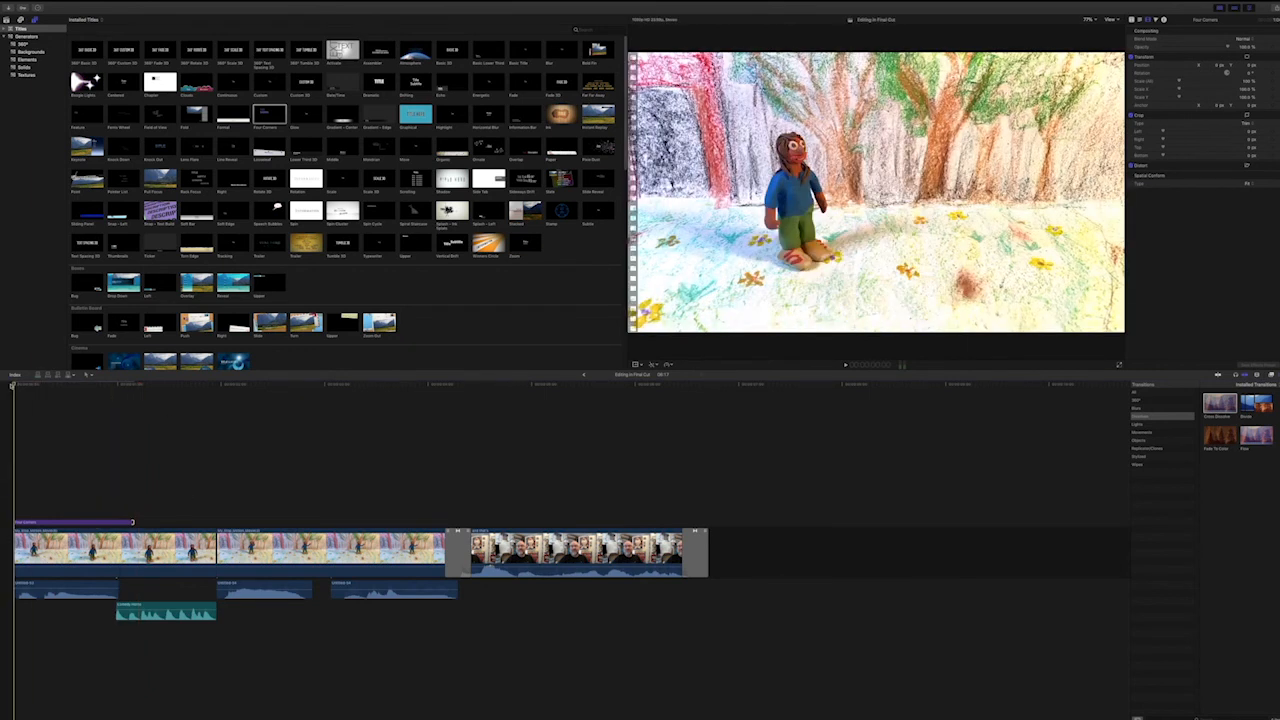
{"action": "left_click", "coordinate": [69, 386]}
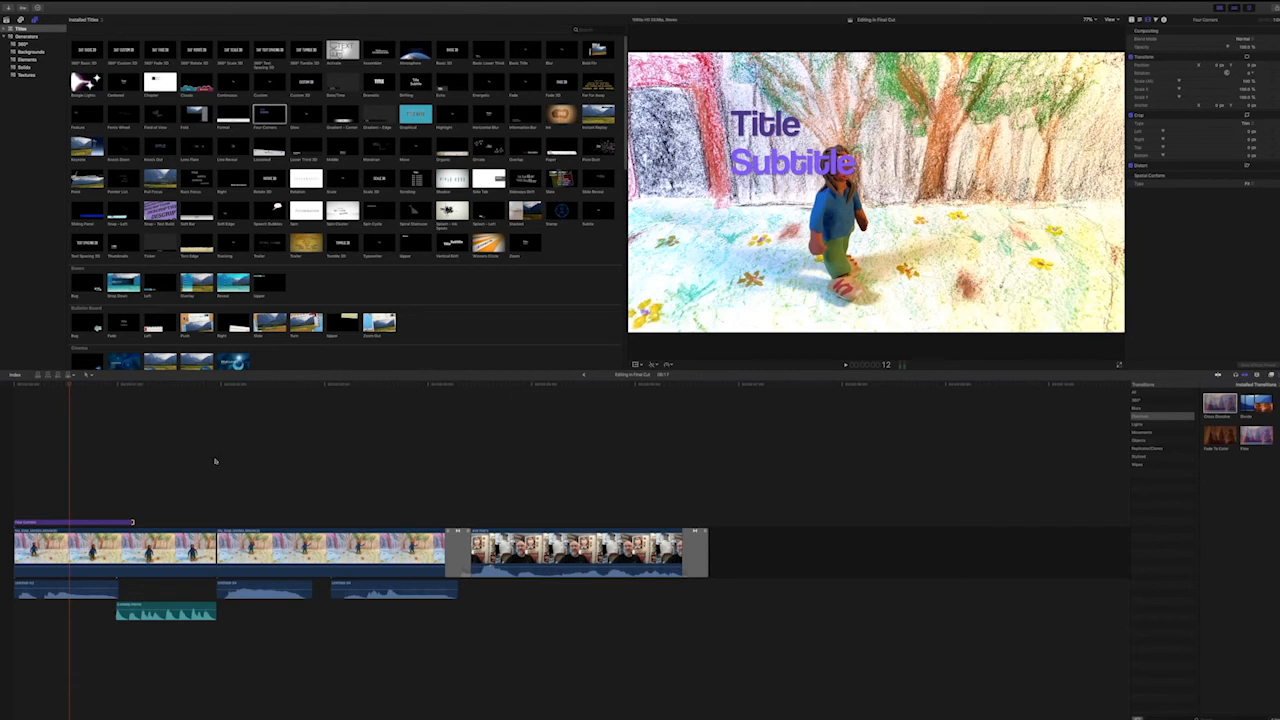
{"action": "left_click", "coordinate": [91, 521]}
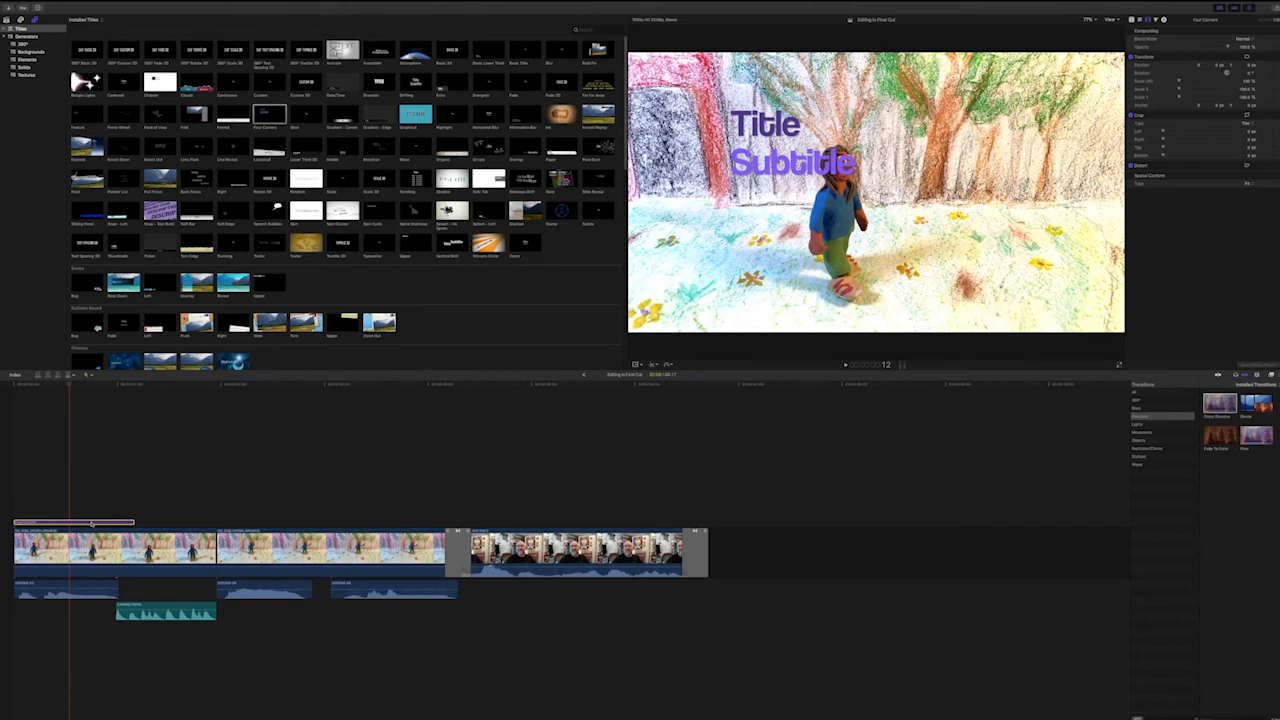
{"action": "double_click", "coordinate": [91, 521]}
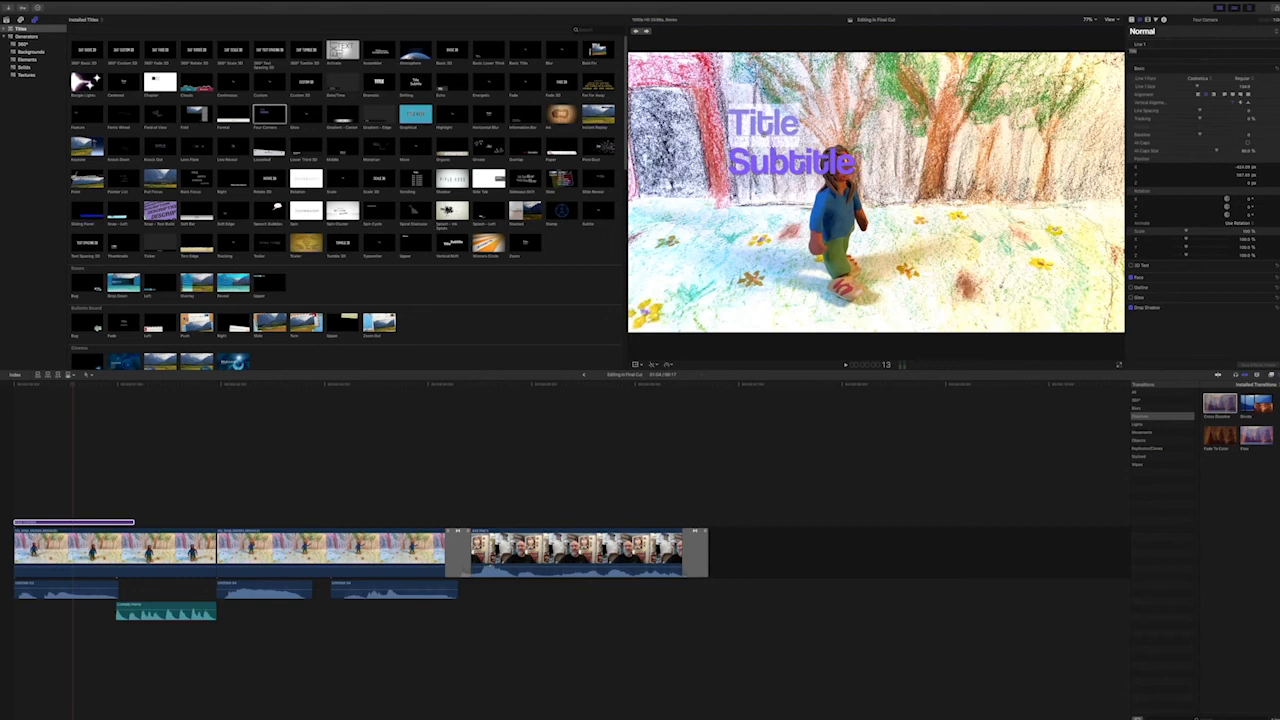
{"action": "type", "text": "Edit"}
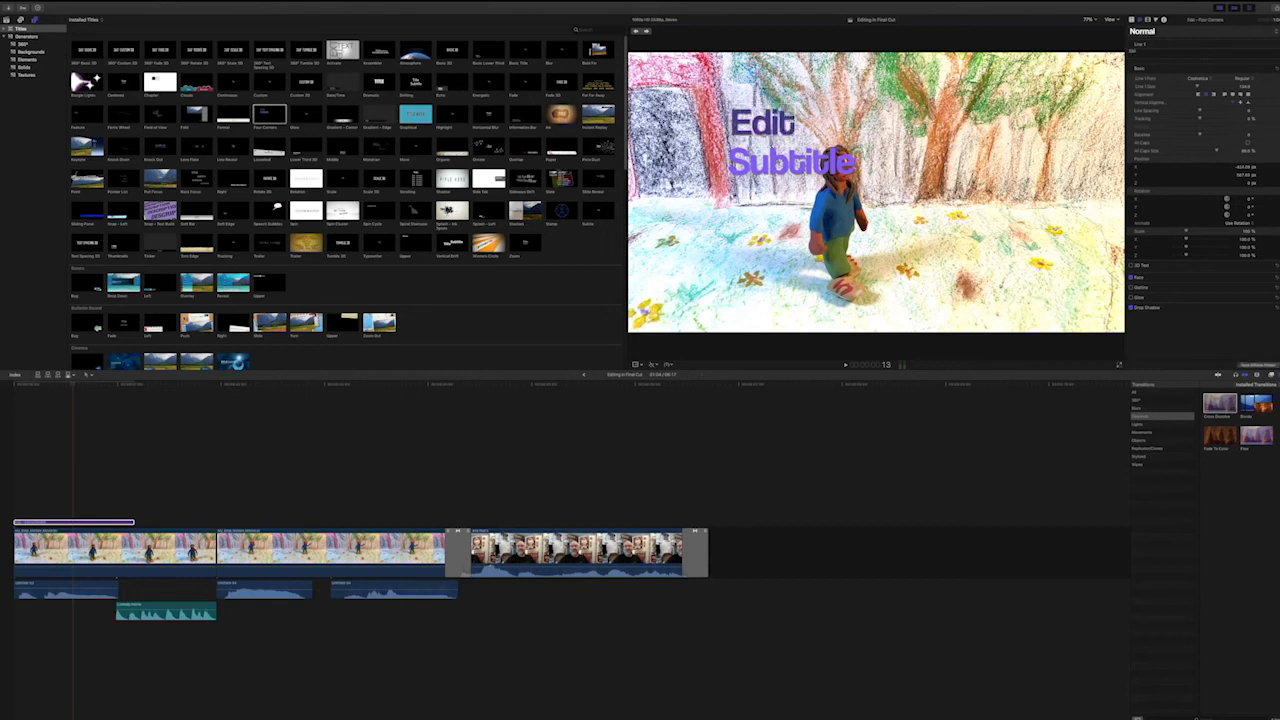
{"action": "type", "text": "ing"}
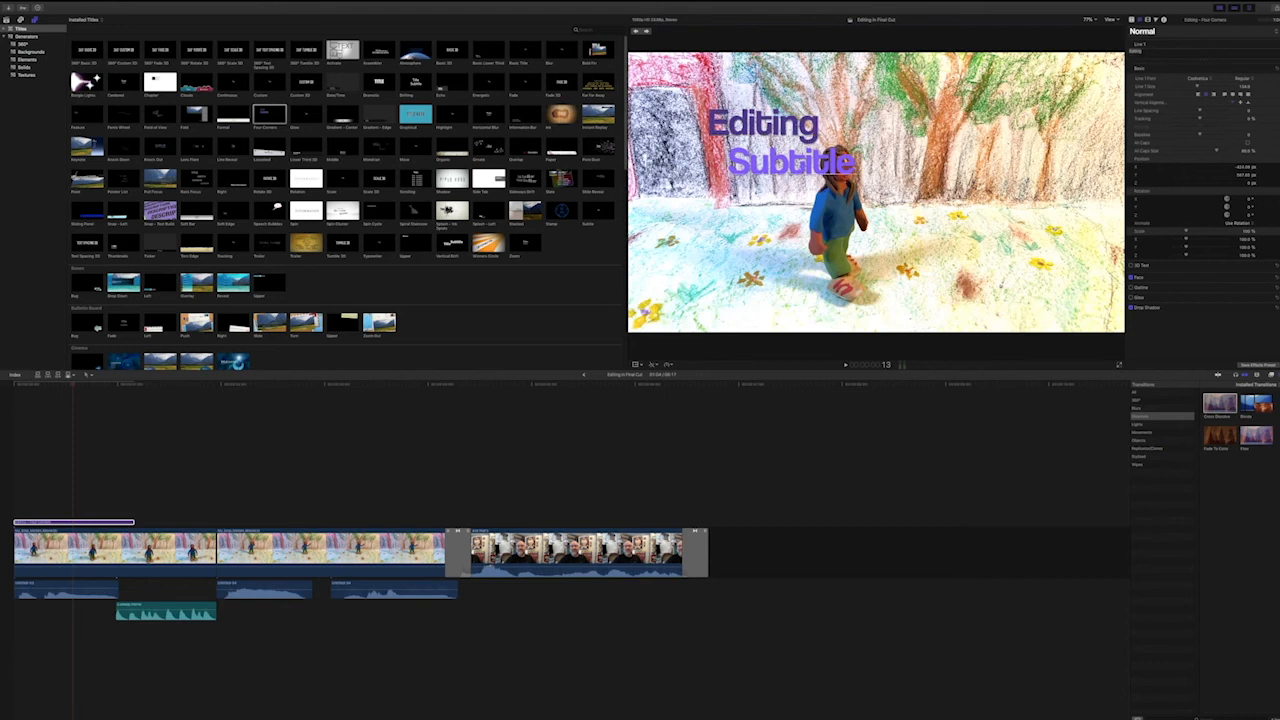
{"action": "double_click", "coordinate": [792, 163]}
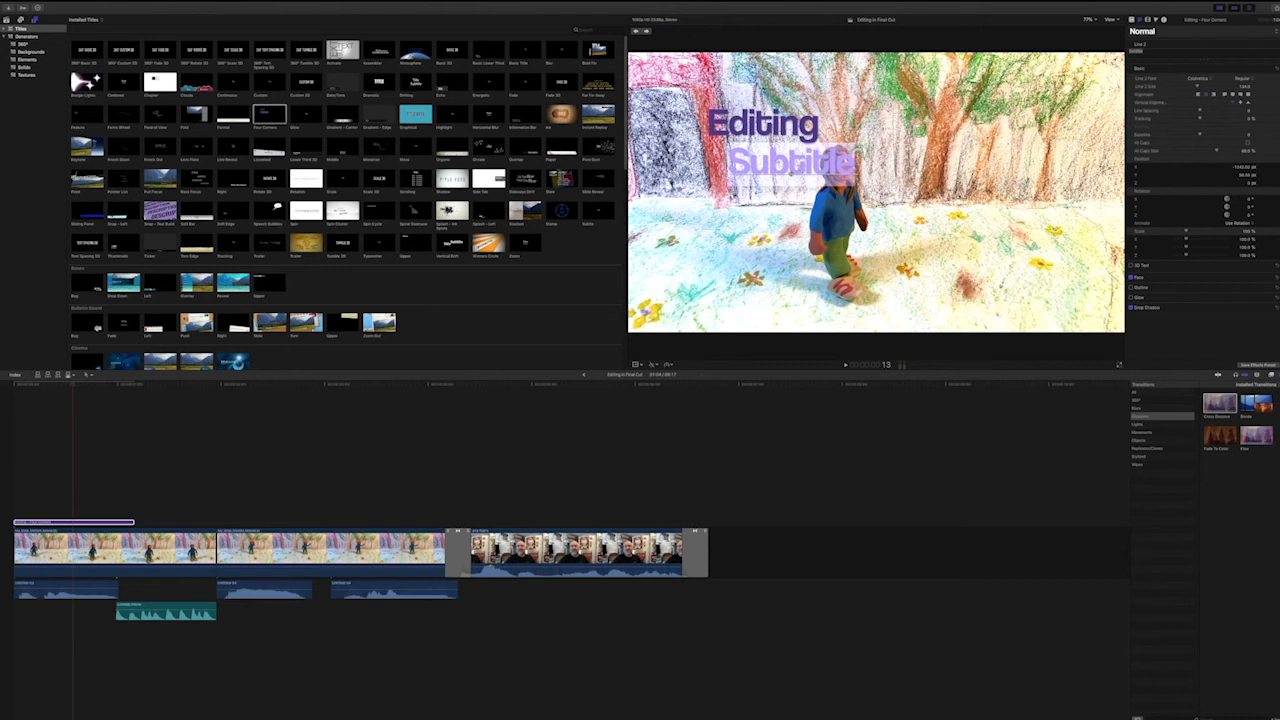
{"action": "type", "text": "Basics"}
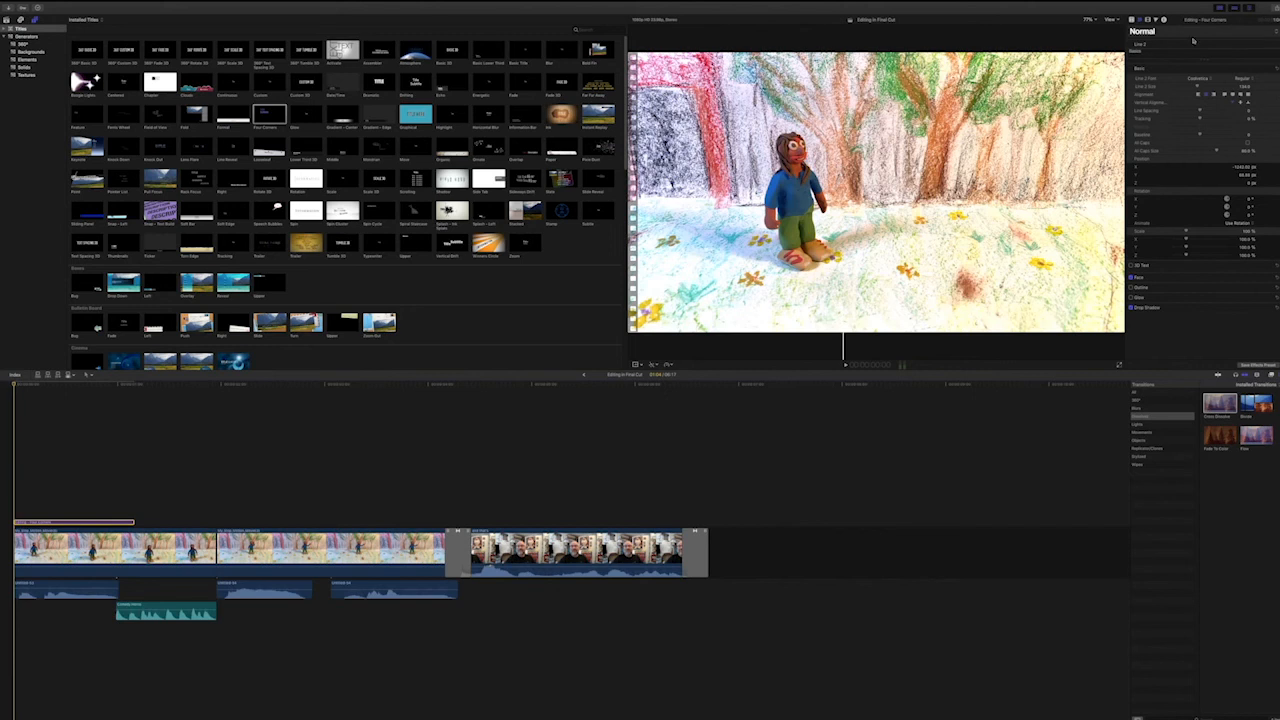
Examine the title's published parameters and video properties, and play the titled sequence from the start.
{"action": "left_click", "coordinate": [1131, 19]}
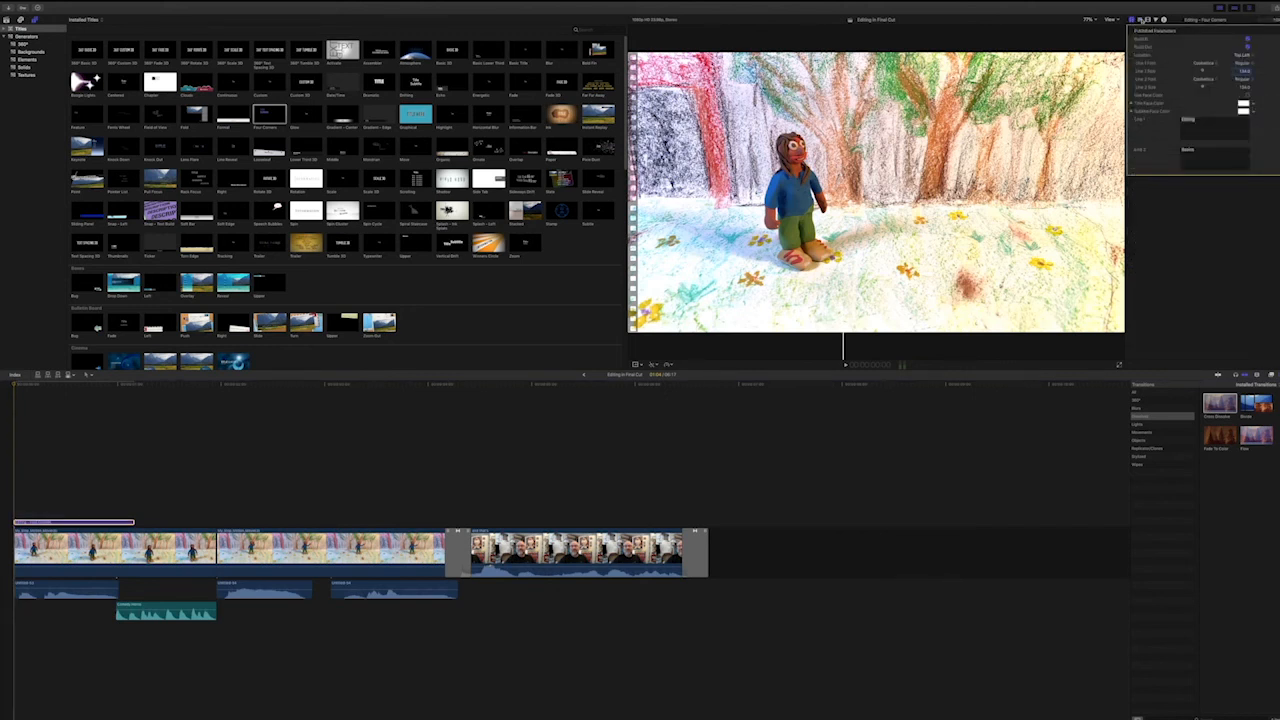
{"action": "left_click", "coordinate": [1147, 19]}
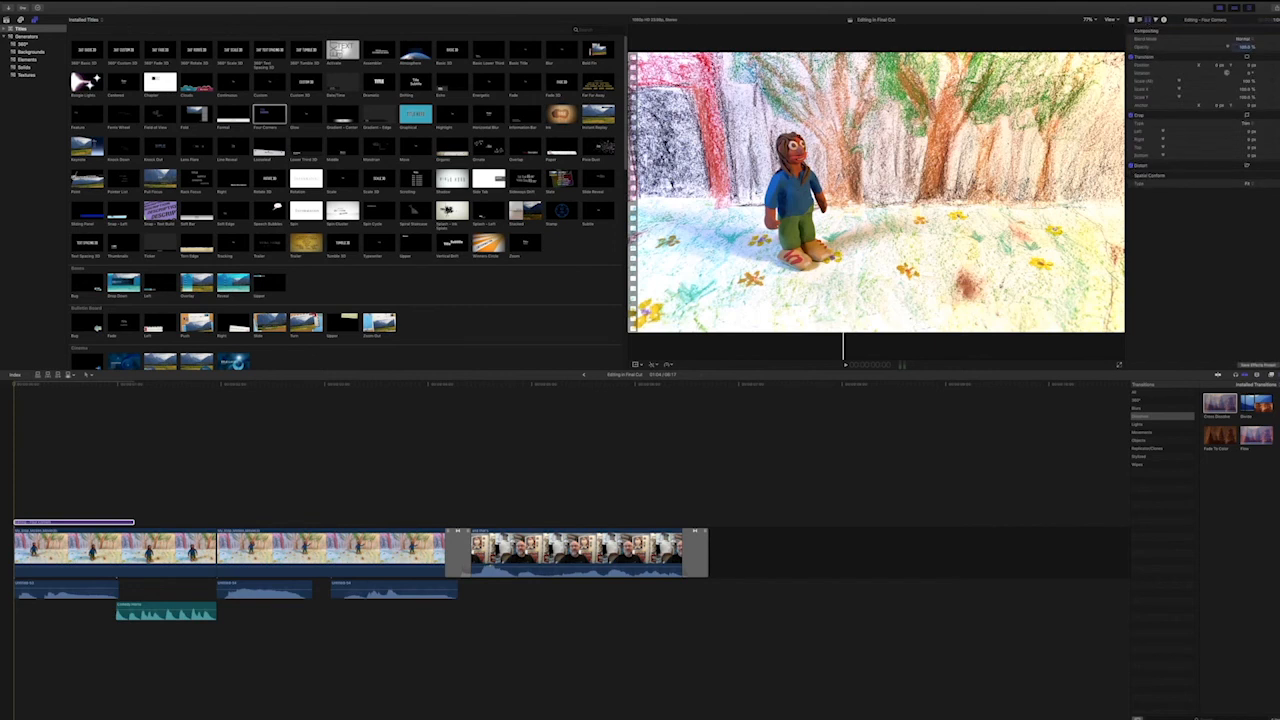
{"action": "left_click", "coordinate": [15, 386]}
{"action": "key", "text": "space"}
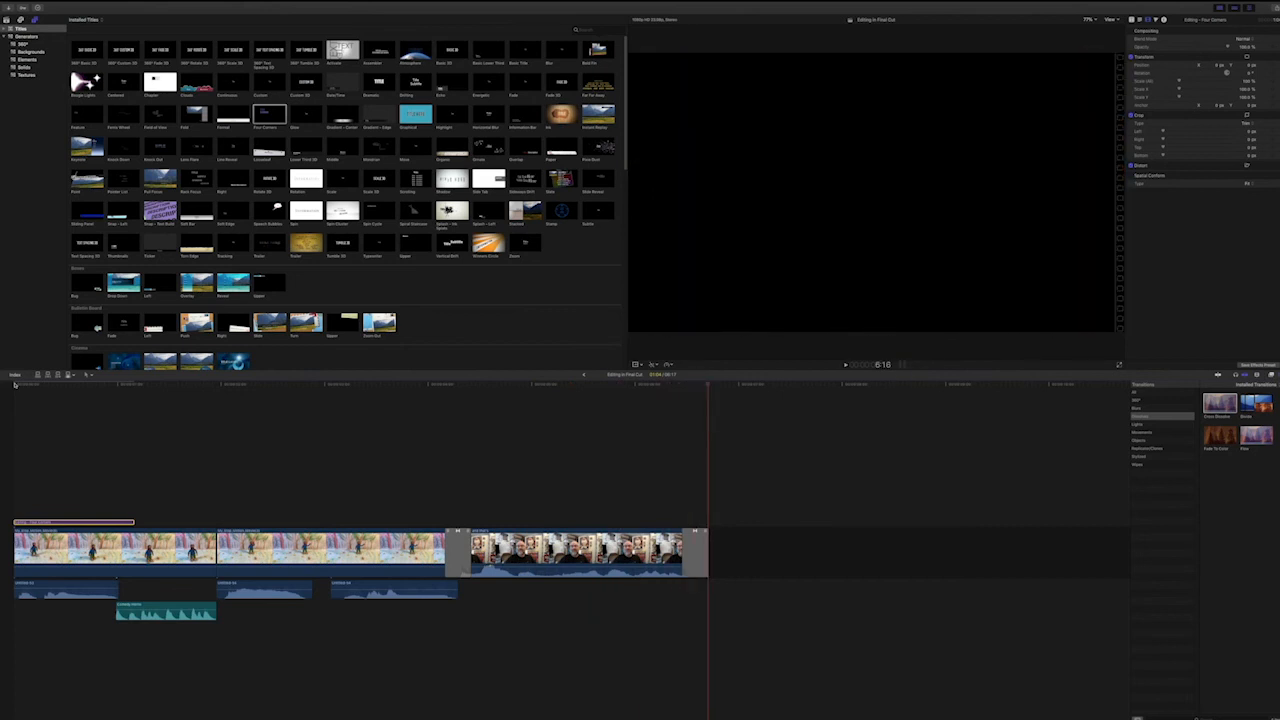
Extend the end of the "Editing" title to about one and a half seconds and replay the sequence from the start.
{"action": "left_click_drag", "start_coordinate": [137, 521], "coordinate": [168, 524]}
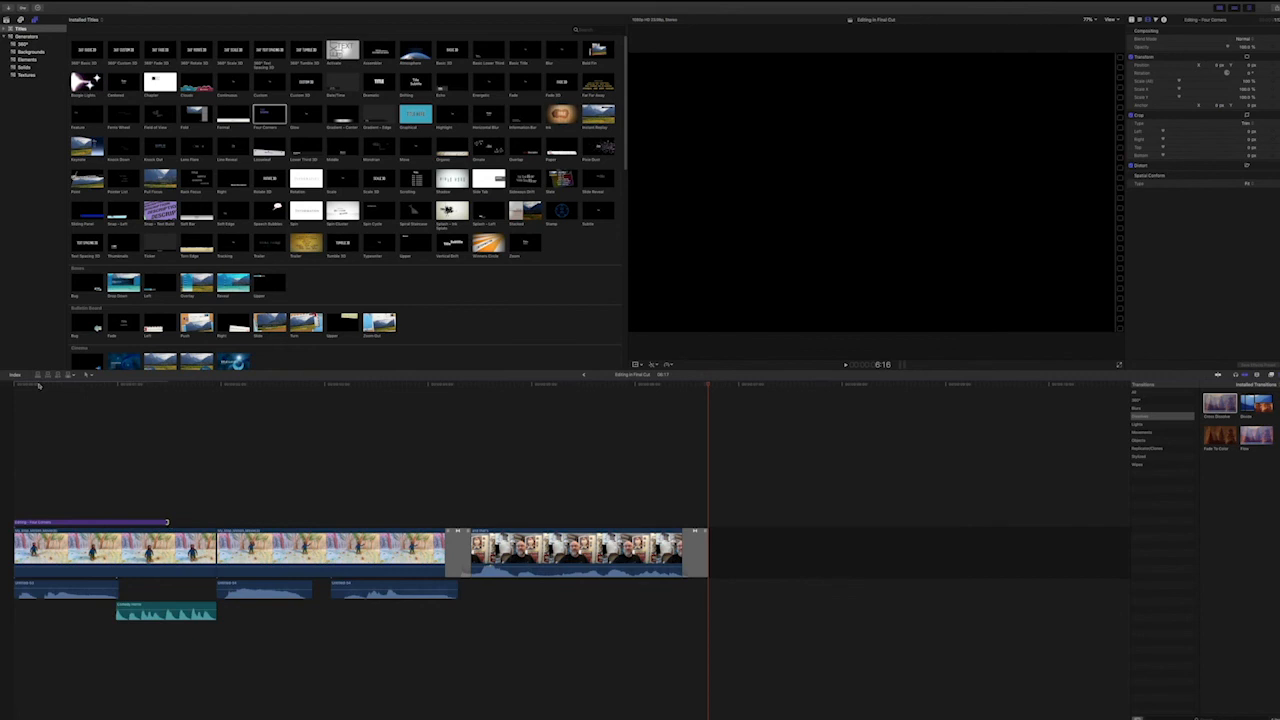
{"action": "left_click_drag", "start_coordinate": [25, 384], "coordinate": [12, 387]}
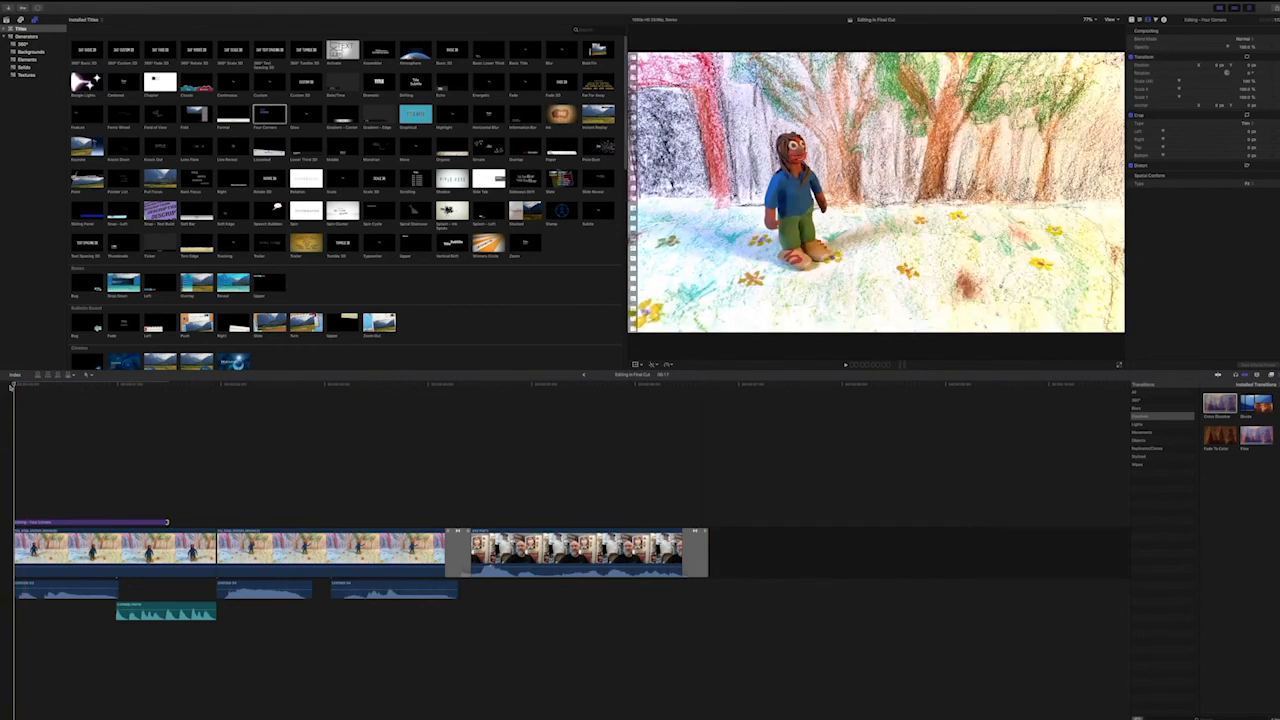
{"action": "key", "text": "space"}
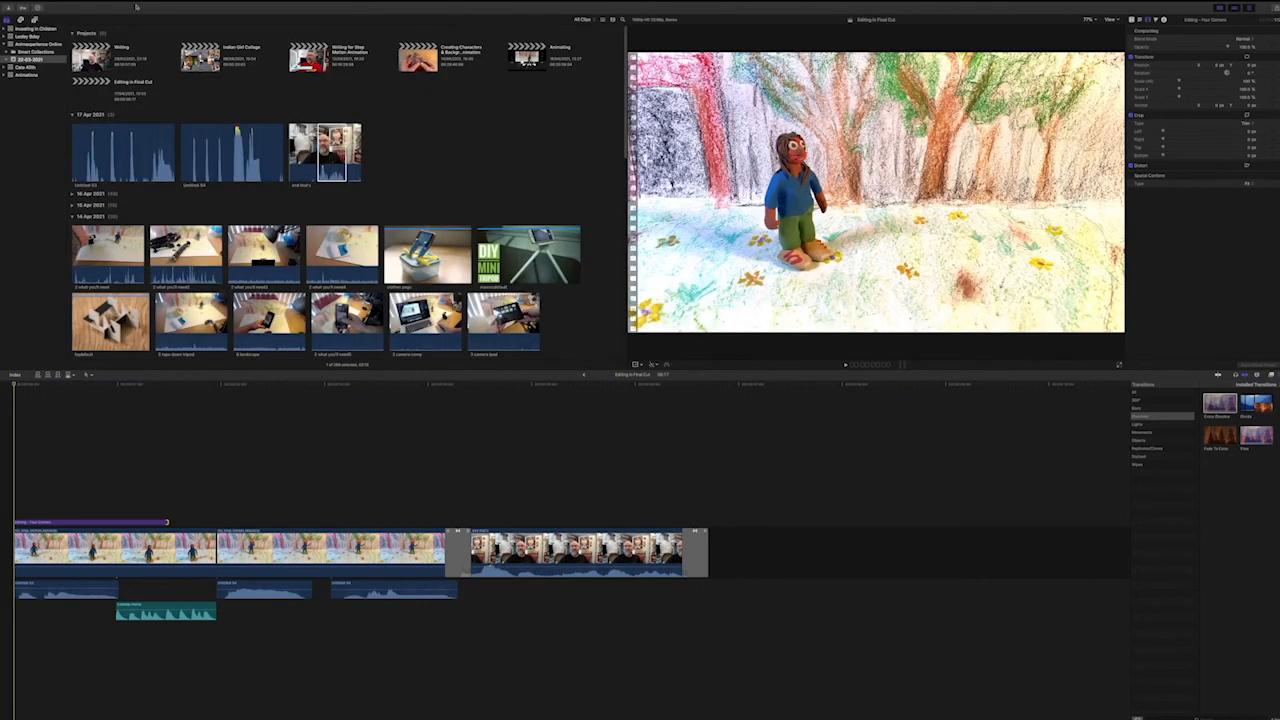
Start a Master File export of the project and bring up its format and codec settings.
{"action": "mouse_move", "coordinate": [135, 5]}
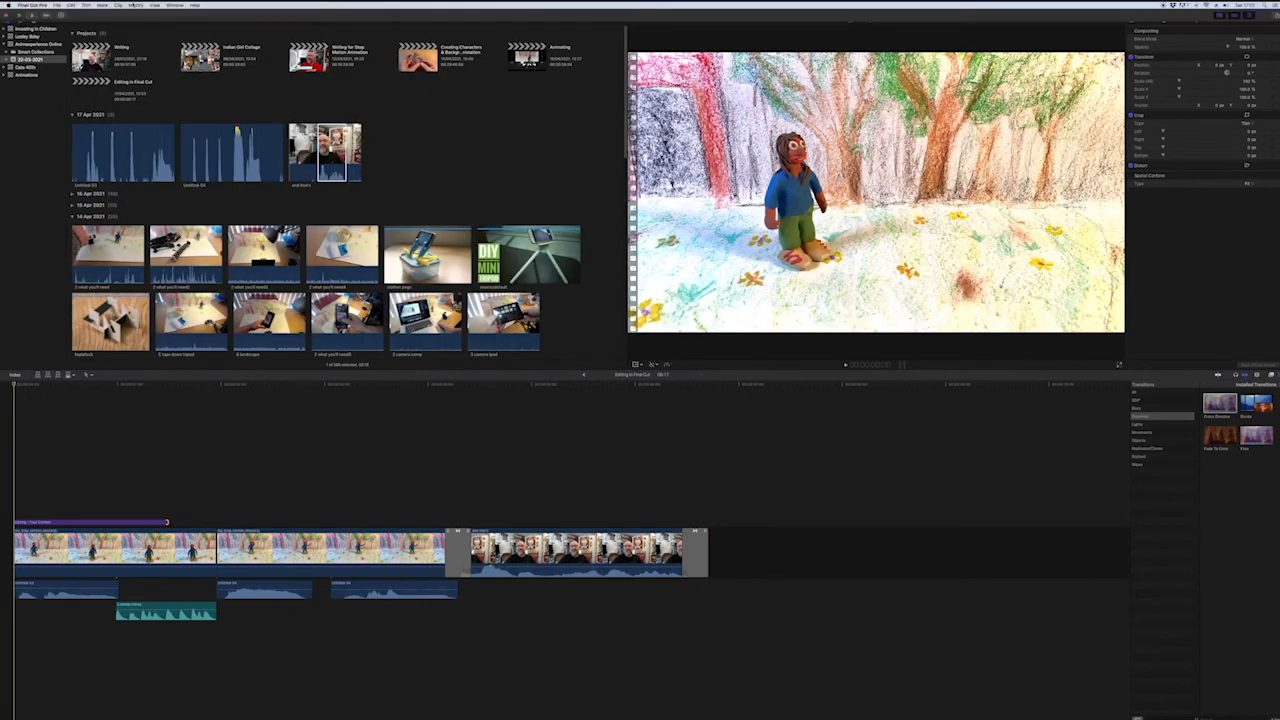
{"action": "left_click", "coordinate": [58, 5]}
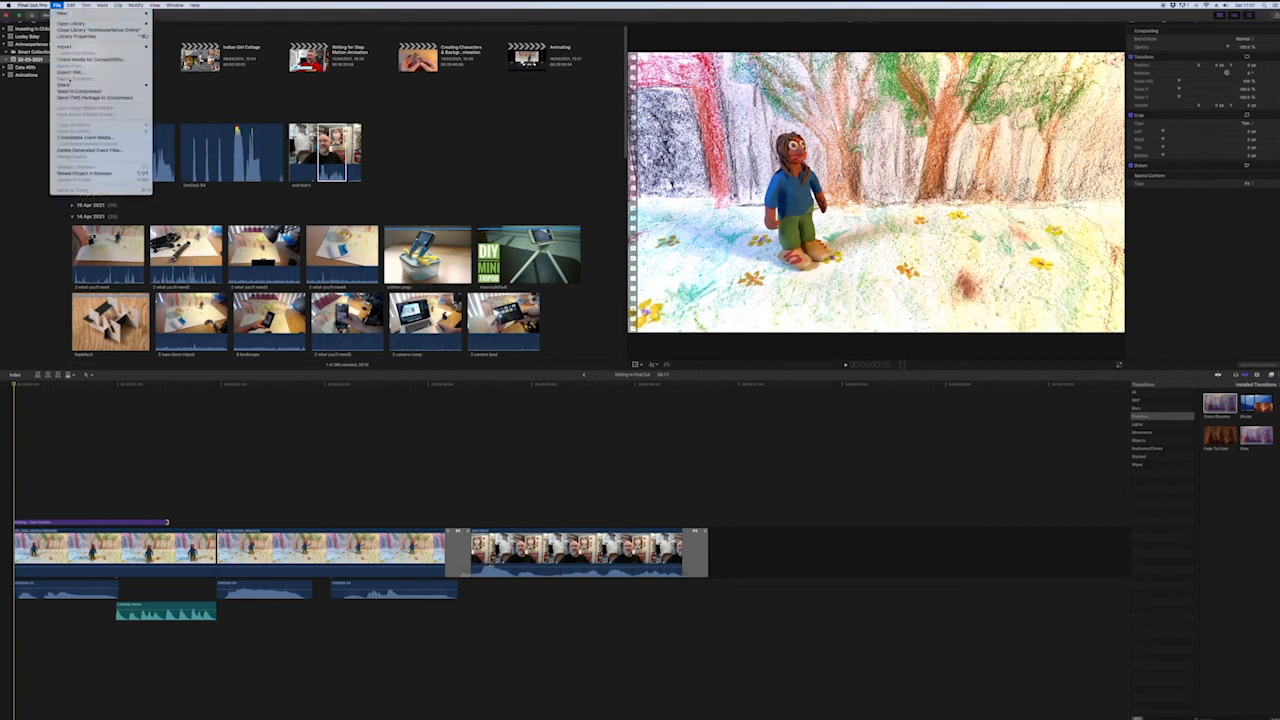
{"action": "mouse_move", "coordinate": [75, 85]}
{"action": "left_click", "coordinate": [172, 91]}
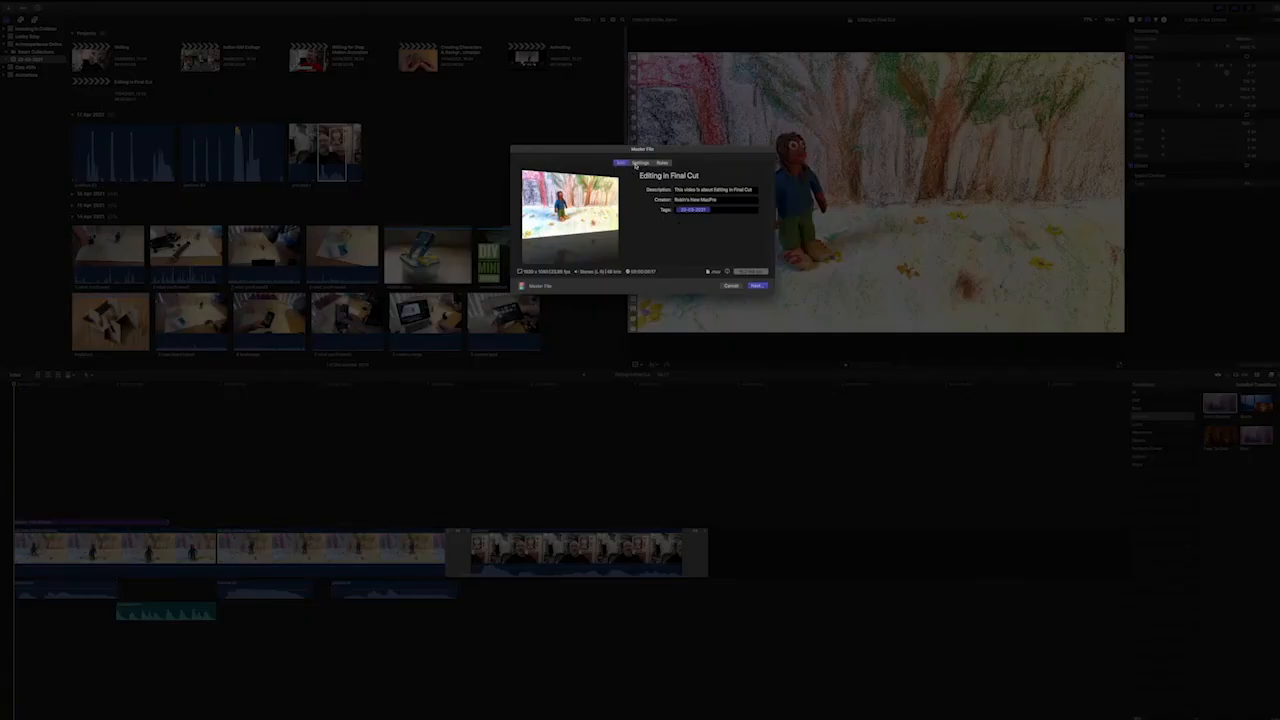
{"action": "left_click", "coordinate": [638, 163]}
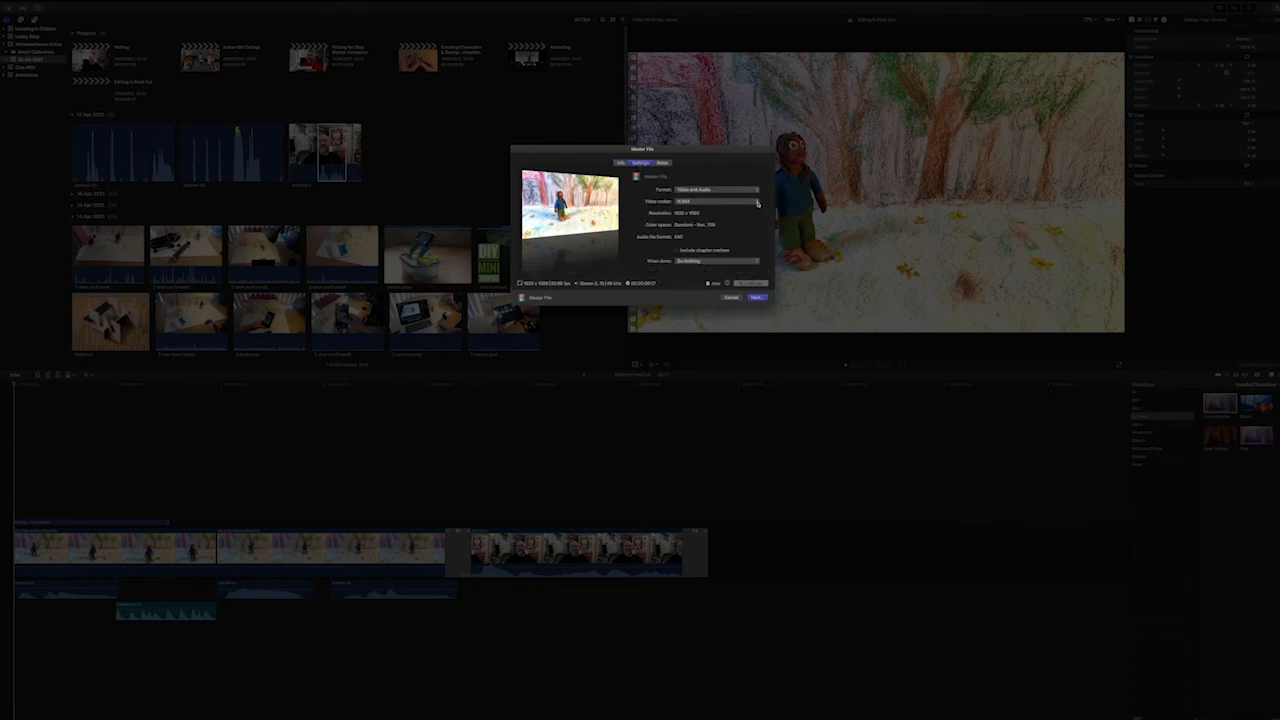
Review the available video codecs, keep H.264, and save the master file as "Editing in Final Cut" in the Animex 2021 folder.
{"action": "left_click", "coordinate": [757, 203]}
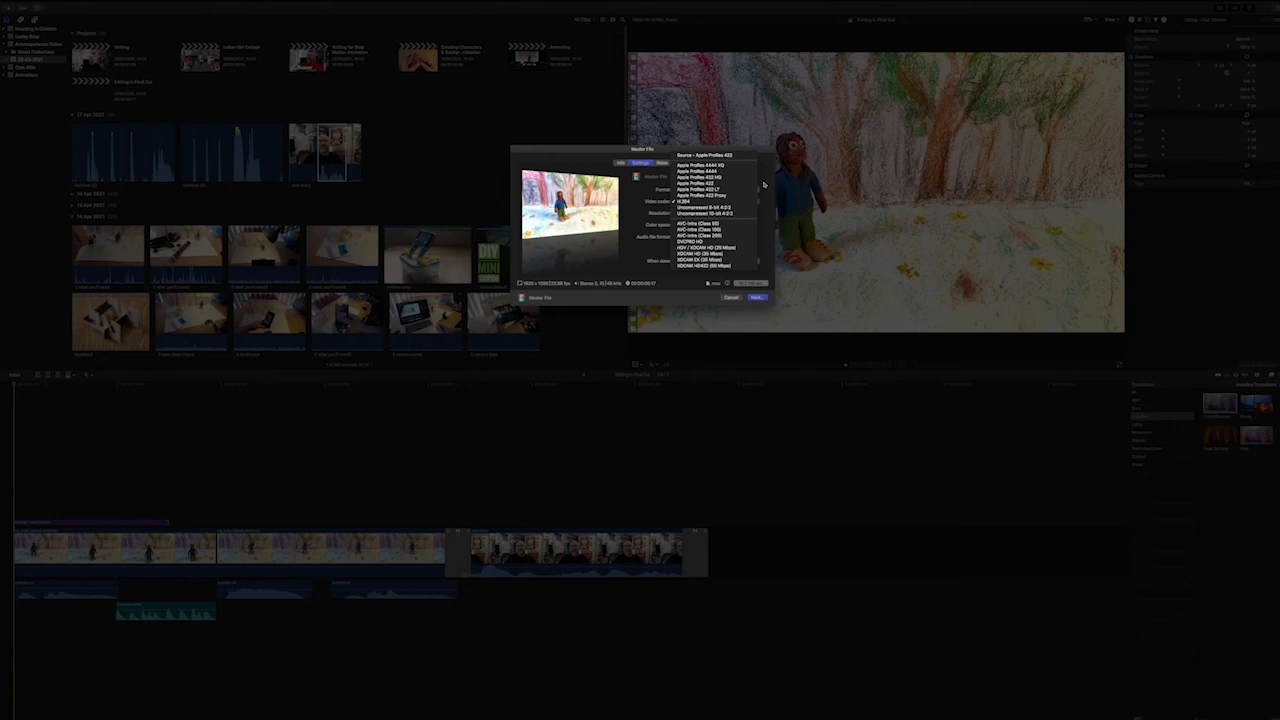
{"action": "left_click", "coordinate": [764, 184]}
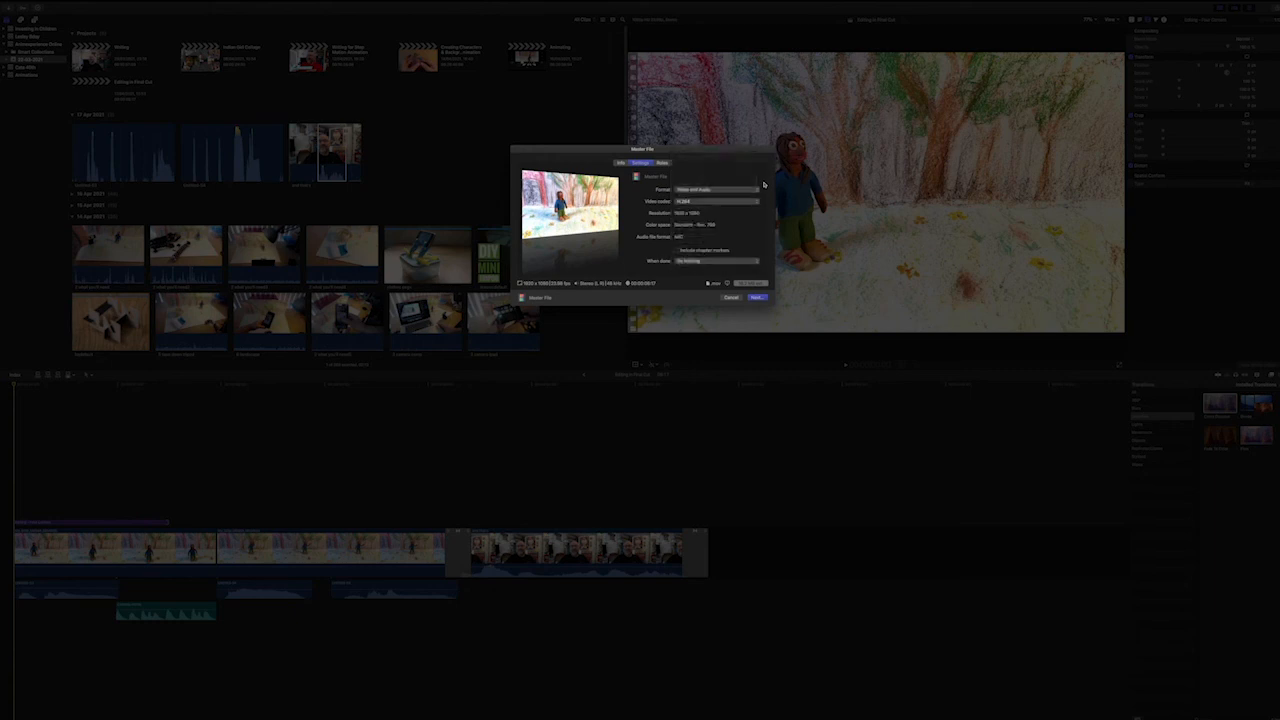
{"action": "left_click", "coordinate": [756, 298]}
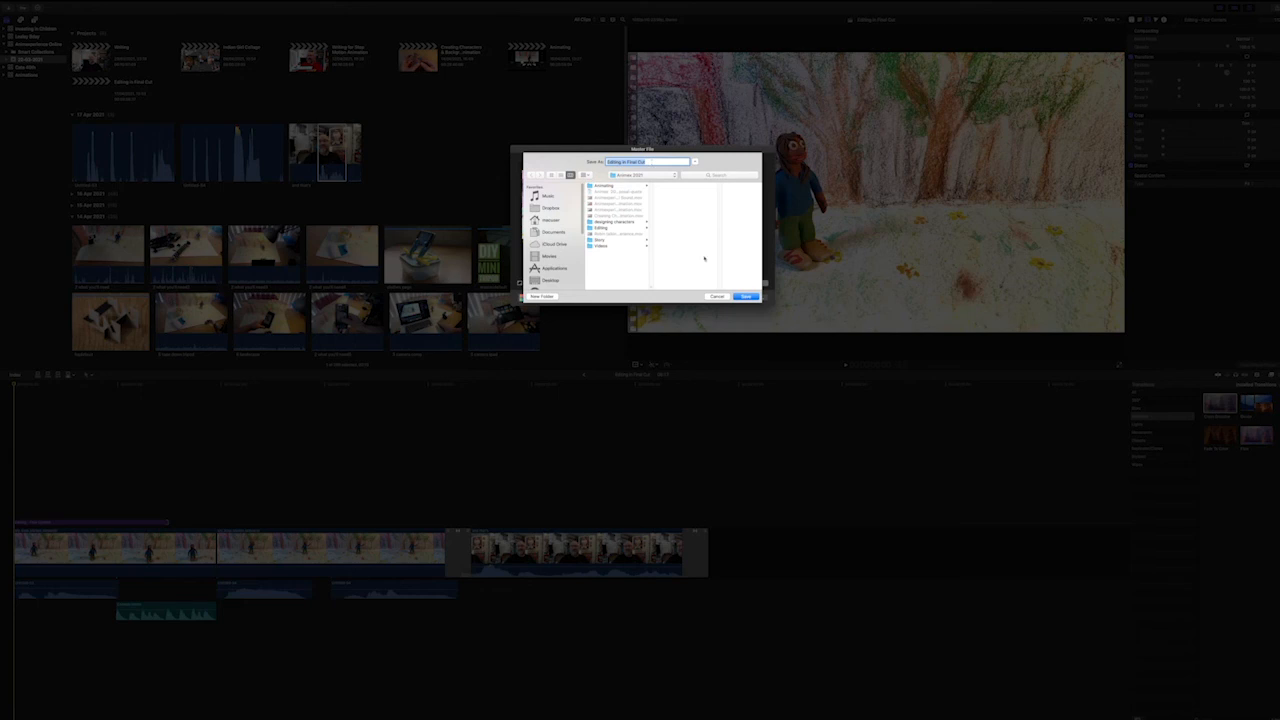
{"action": "left_click", "coordinate": [752, 298]}
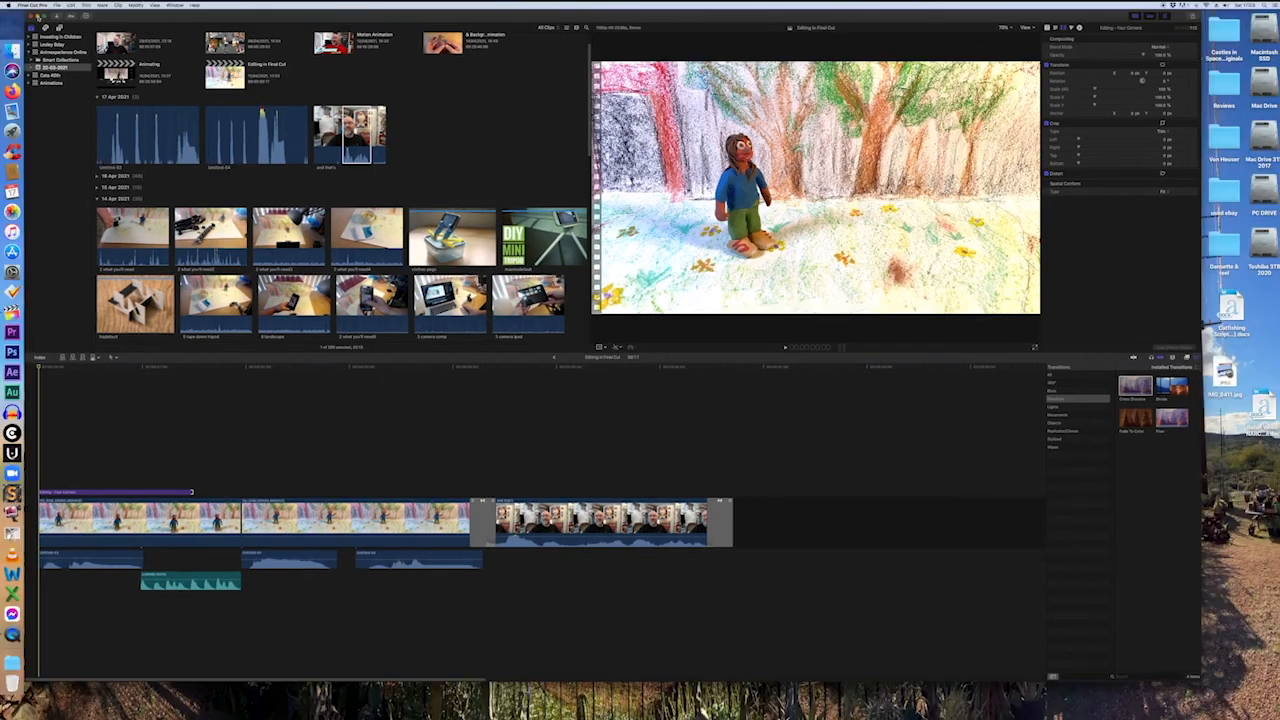
Minimise the editor, find "Editing in Final Cut.mov" in the external Toshiba drive's Animex 2021 folder using Finder, and preview it with Quick Look.
{"action": "key", "text": "super+m"}
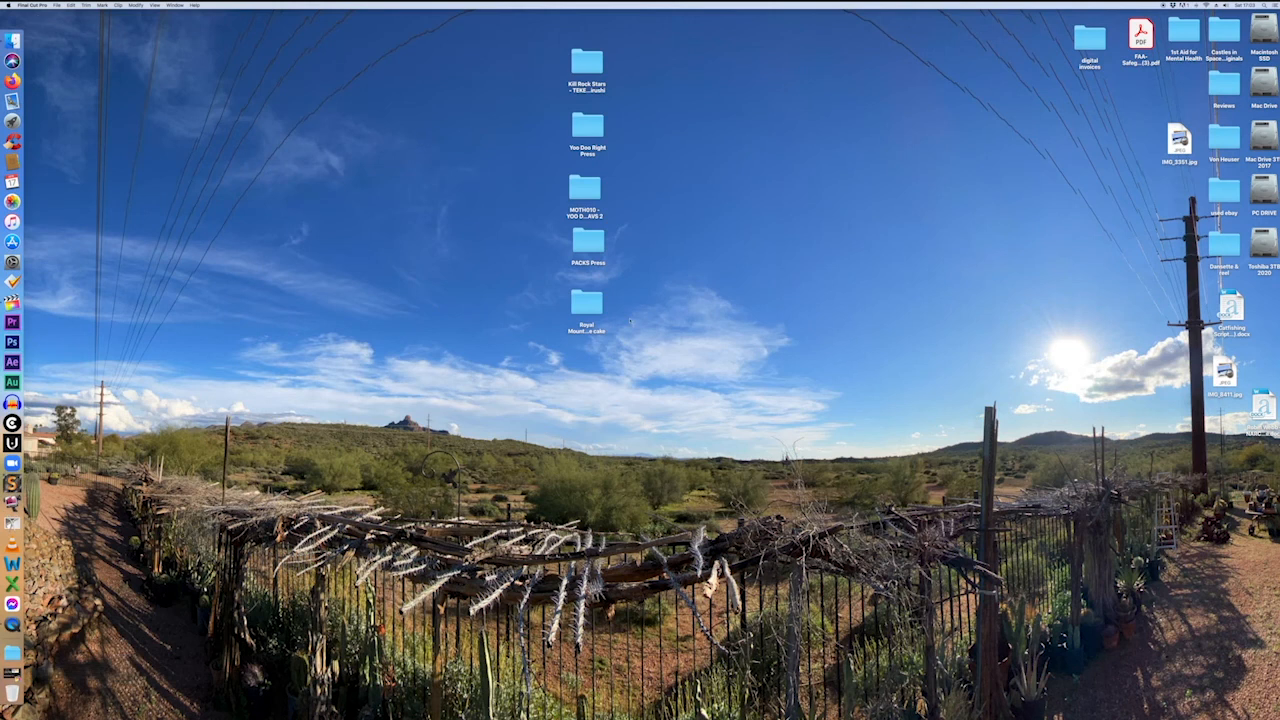
{"action": "double_click", "coordinate": [1264, 245]}
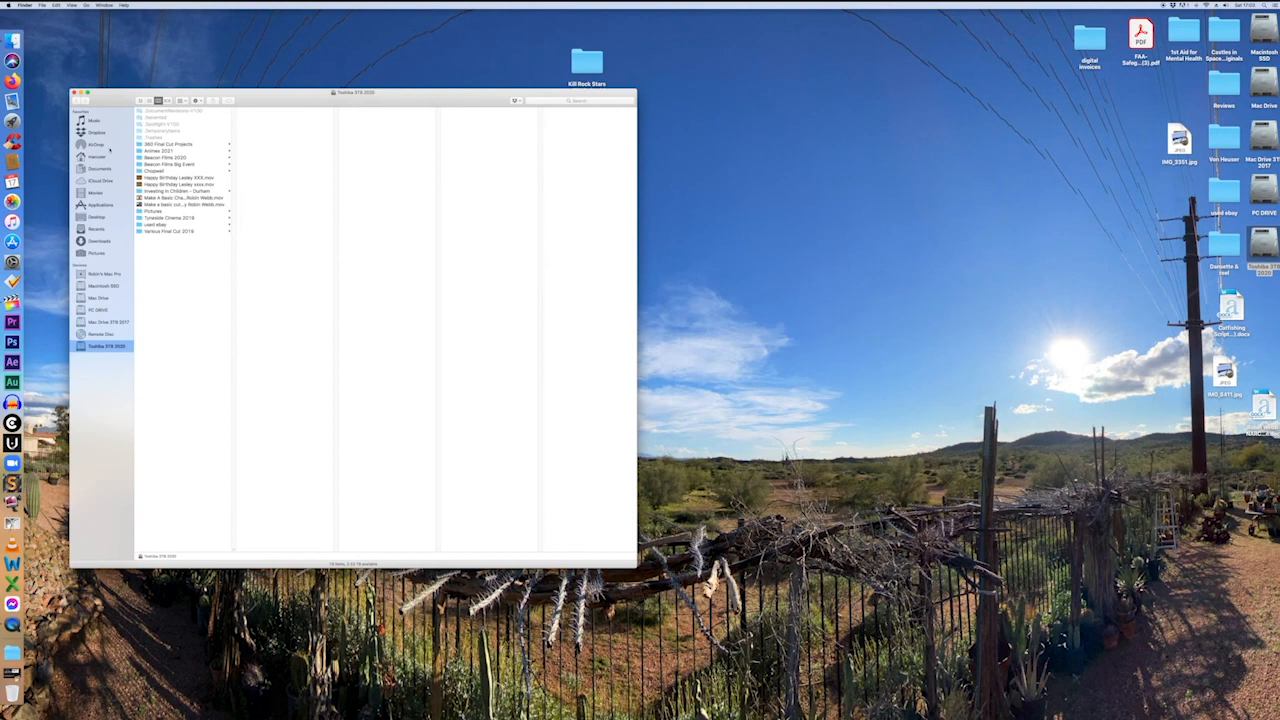
{"action": "left_click", "coordinate": [152, 151]}
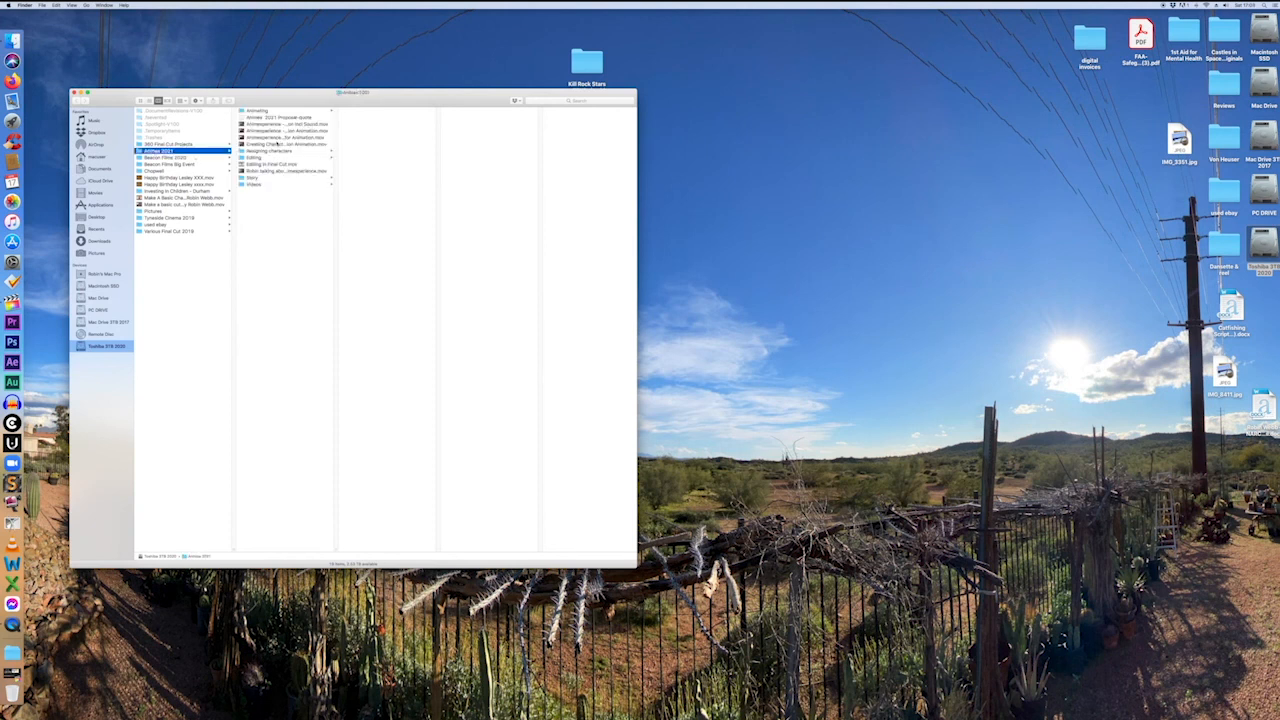
{"action": "left_click", "coordinate": [265, 164]}
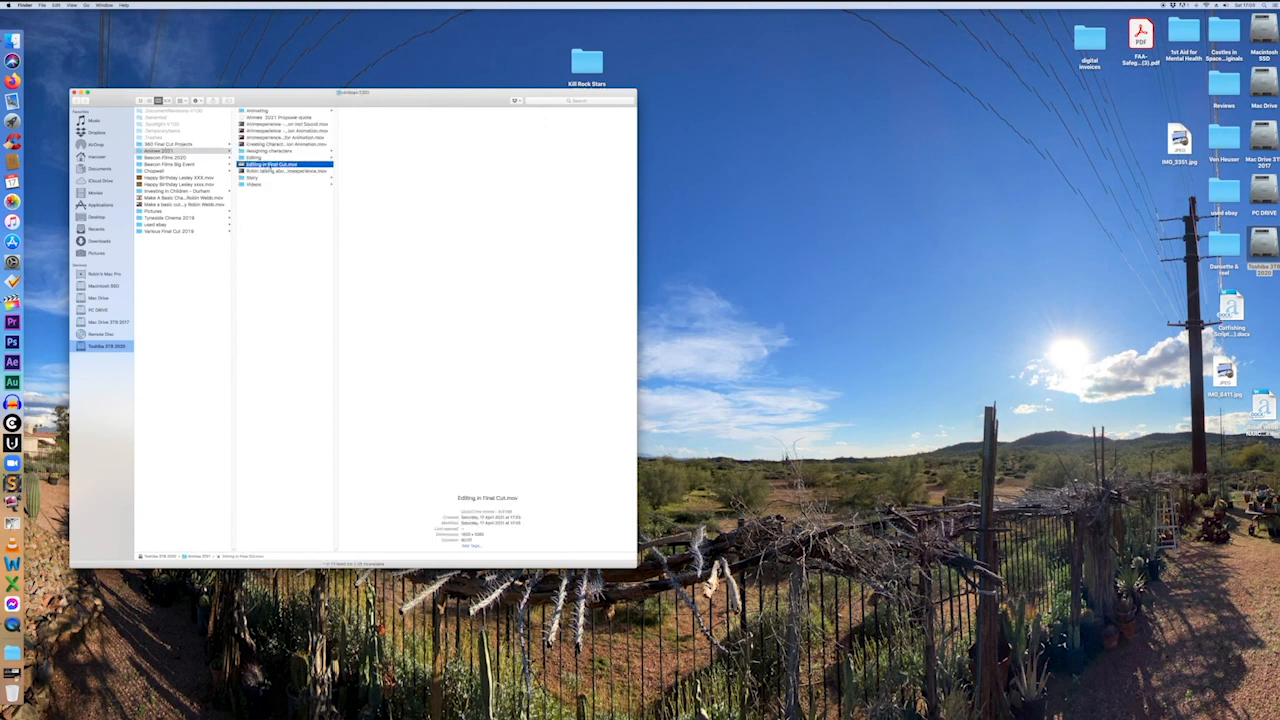
{"action": "key", "text": "space"}
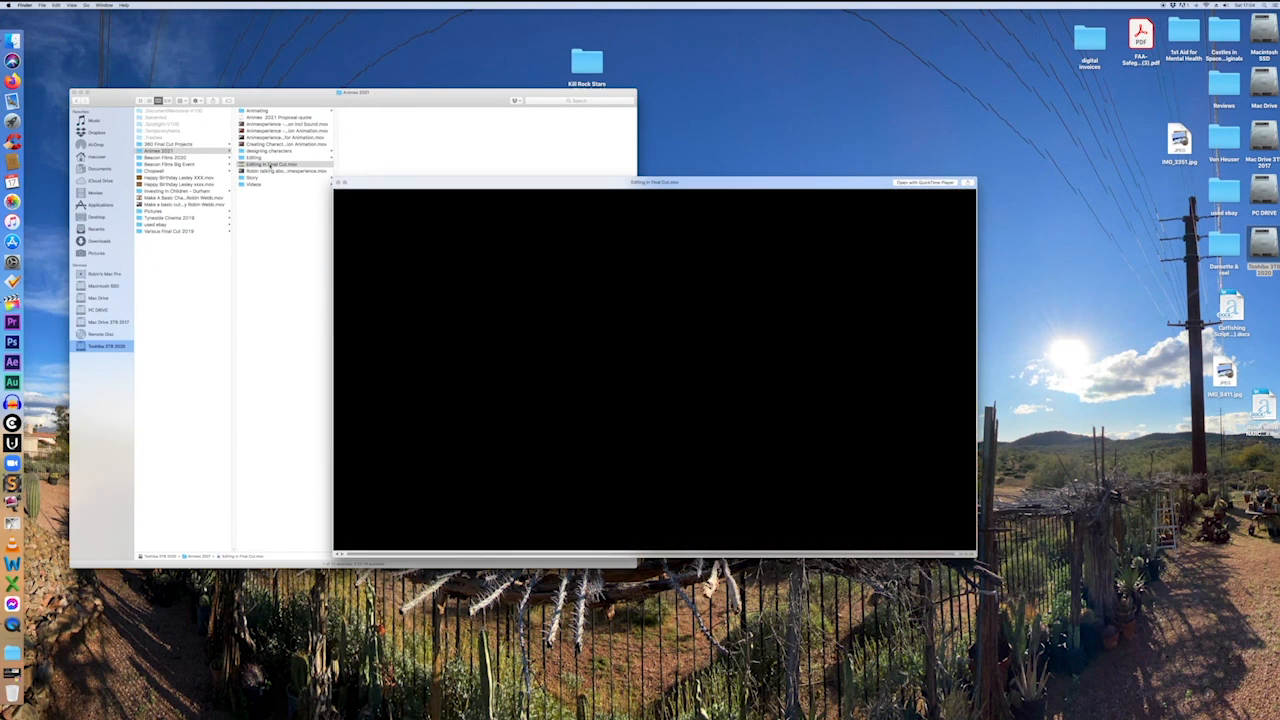
{"action": "key", "text": "space"}
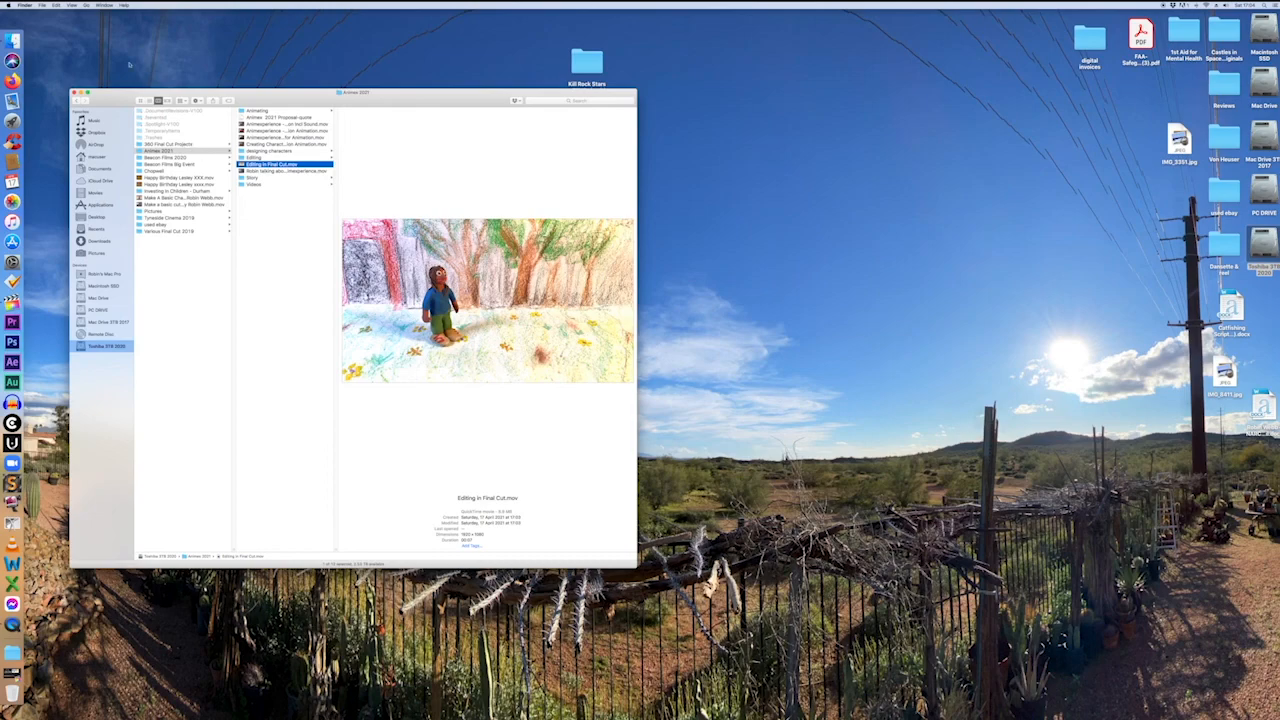